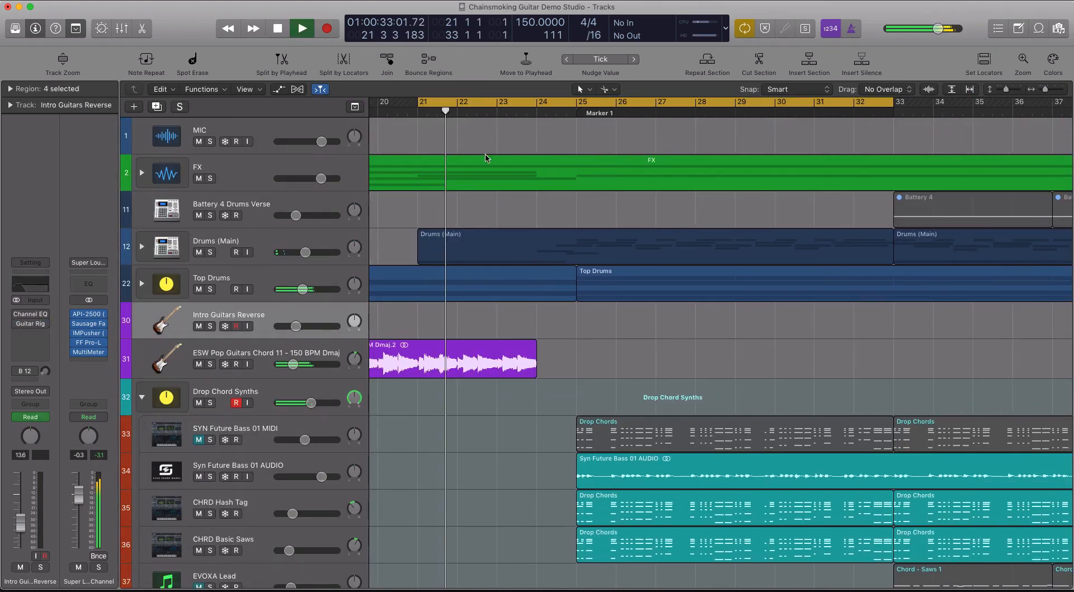
- Turn on the cycle range and extend it to span bars 23 to 41
{"action": "key", "text": "super+Down"}
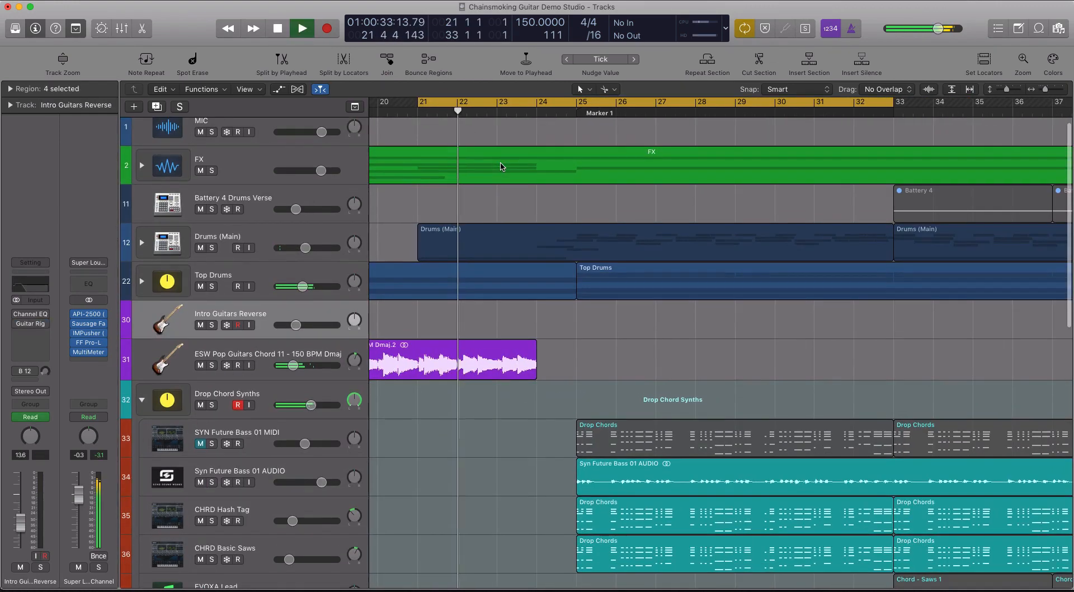
{"action": "key", "text": "super+Left"}
{"action": "key", "text": "super+Left"}
{"action": "scroll", "coordinate": [511, 167], "scroll_direction": "down", "scroll_amount": 3}
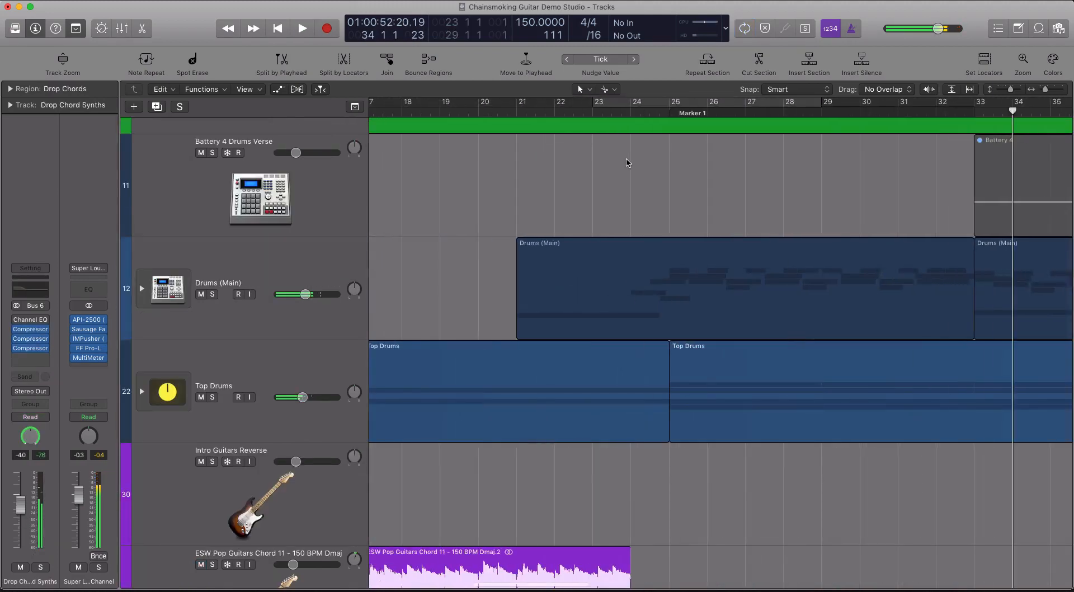
{"action": "scroll", "coordinate": [626, 163], "scroll_direction": "right", "scroll_amount": 5}
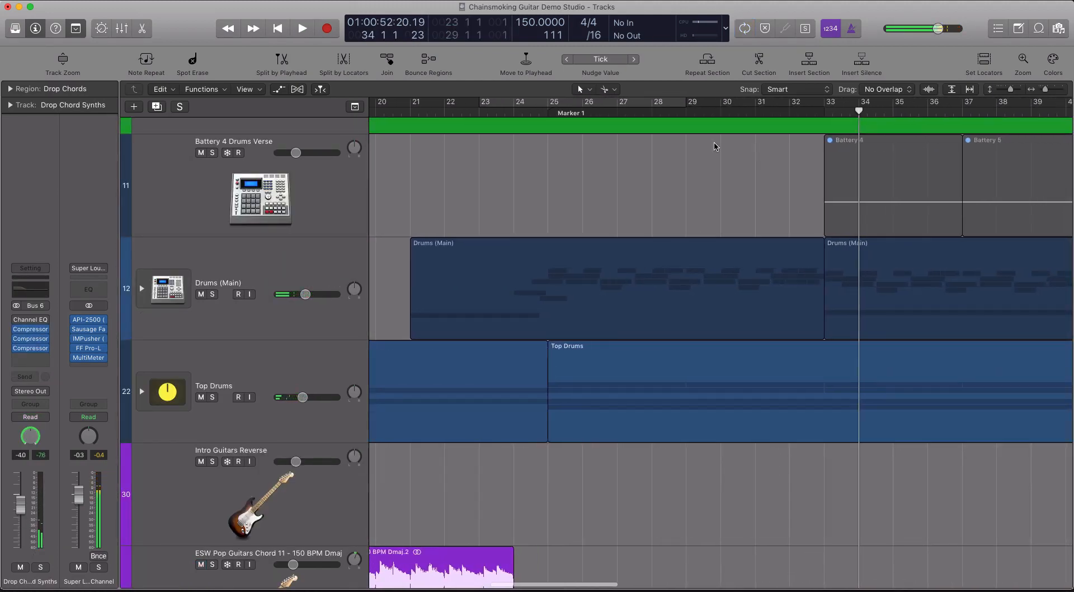
{"action": "left_click", "coordinate": [521, 102]}
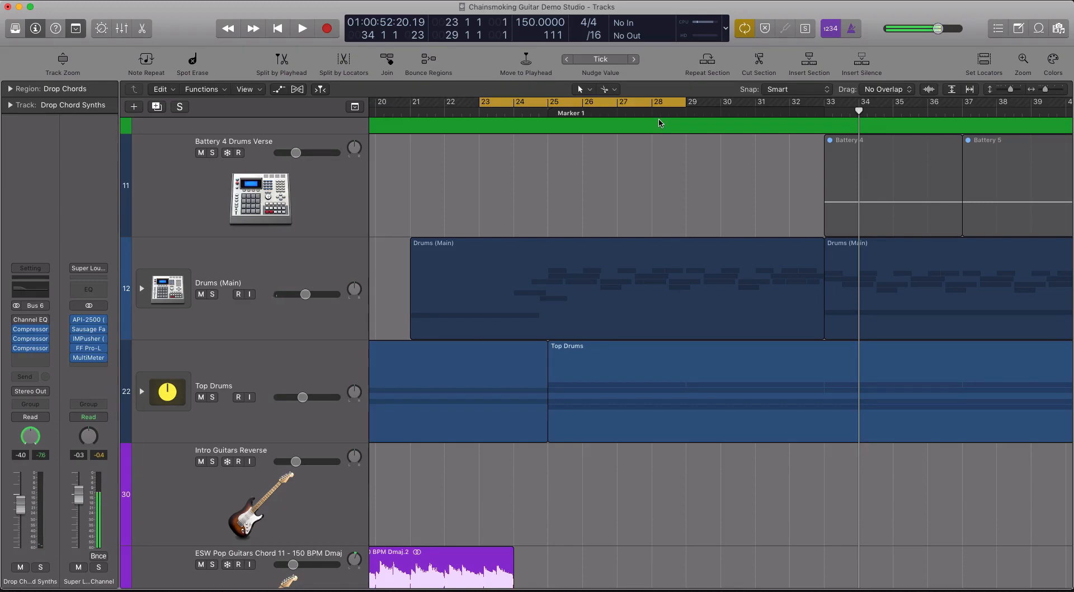
{"action": "scroll", "coordinate": [659, 119], "scroll_direction": "down", "scroll_amount": 8}
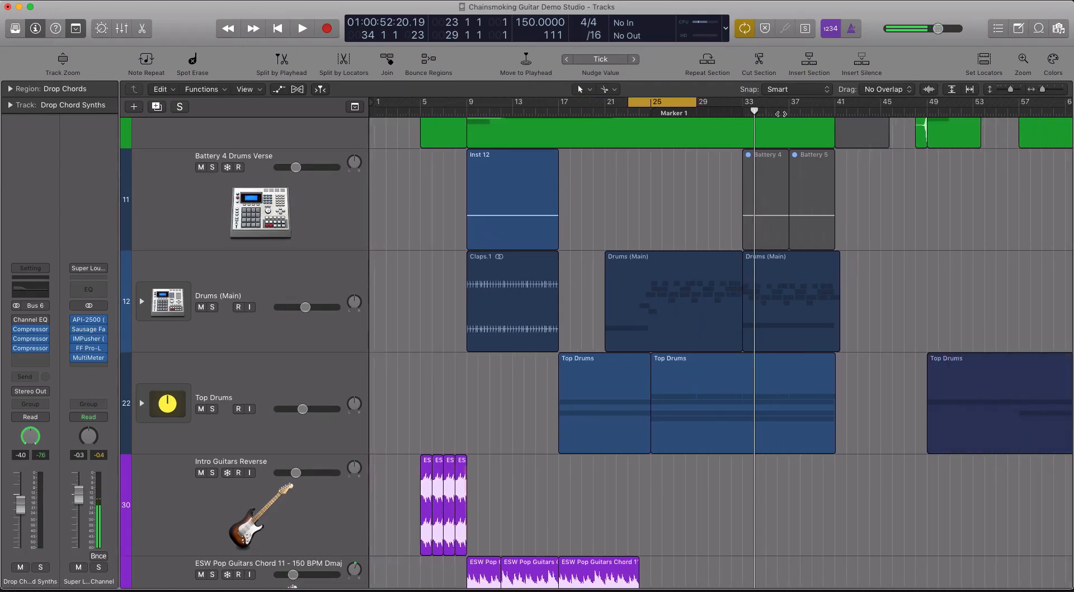
{"action": "scroll", "coordinate": [701, 118], "scroll_direction": "down", "scroll_amount": 3}
{"action": "scroll", "coordinate": [703, 120], "scroll_direction": "up", "scroll_amount": 1}
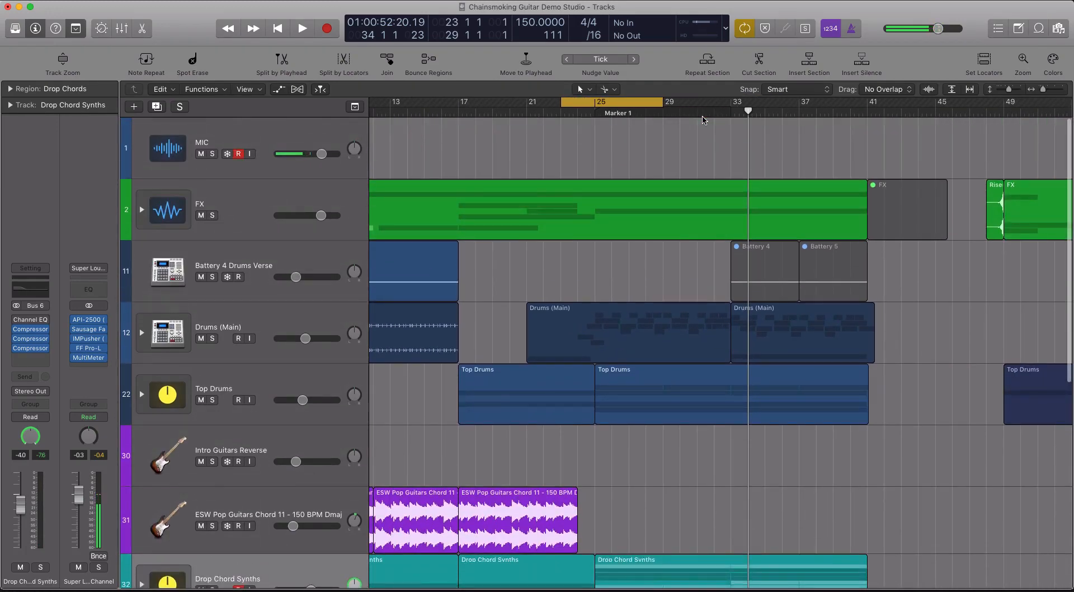
{"action": "scroll", "coordinate": [703, 120], "scroll_direction": "up", "scroll_amount": 3}
{"action": "scroll", "coordinate": [704, 120], "scroll_direction": "up", "scroll_amount": 6}
{"action": "scroll", "coordinate": [703, 120], "scroll_direction": "down", "scroll_amount": 1}
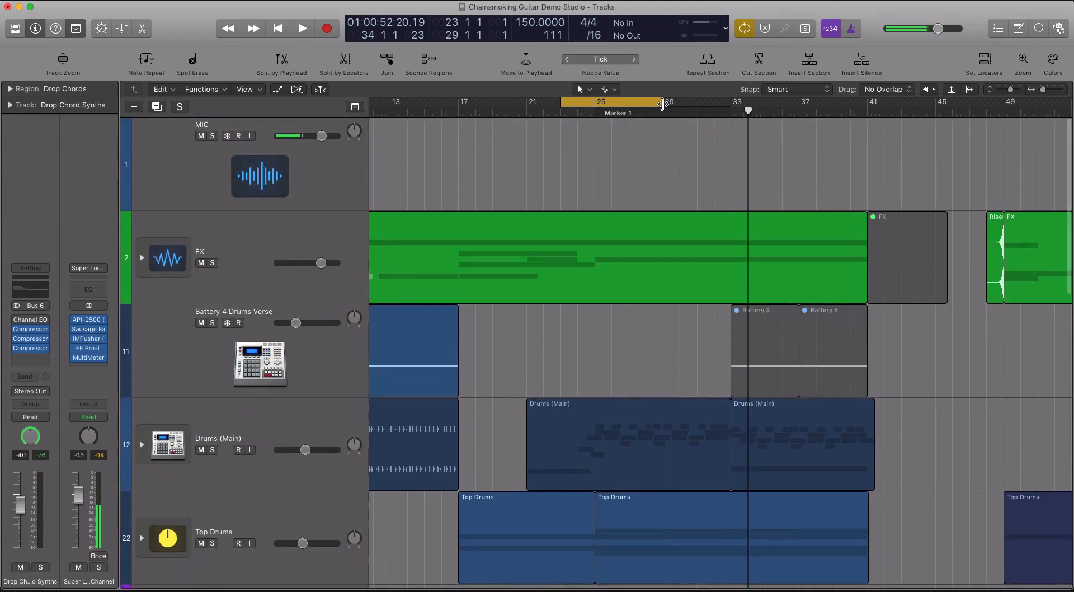
{"action": "left_click_drag", "start_coordinate": [663, 103], "coordinate": [867, 108]}
- Expand the Drums (Main) track stack to reveal its individual drum tracks
{"action": "scroll", "coordinate": [734, 184], "scroll_direction": "up", "scroll_amount": 5}
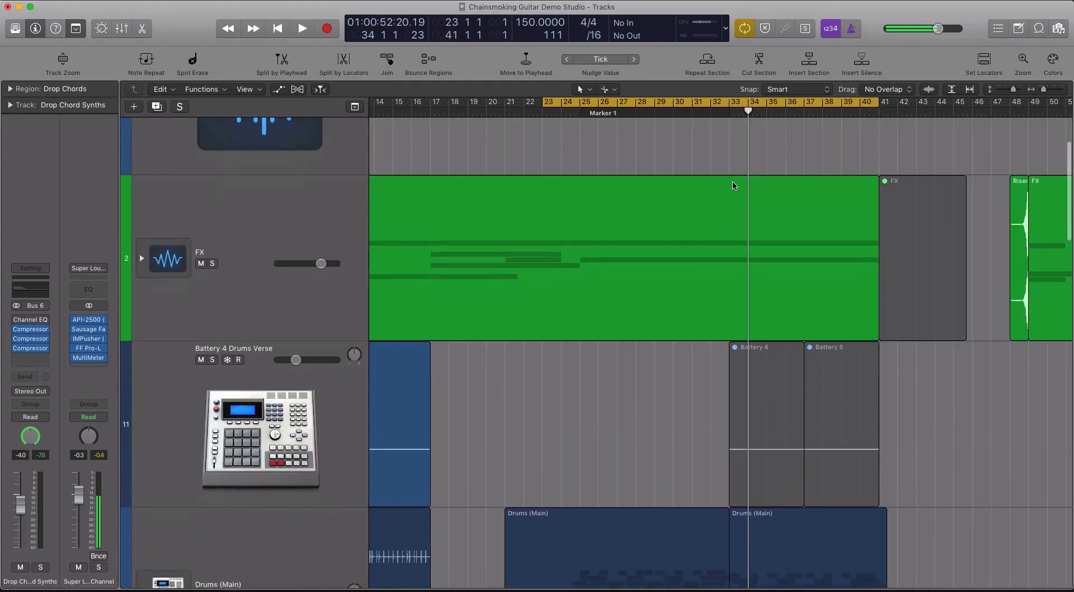
{"action": "scroll", "coordinate": [733, 183], "scroll_direction": "up", "scroll_amount": 3}
{"action": "scroll", "coordinate": [733, 183], "scroll_direction": "down", "scroll_amount": 6}
{"action": "scroll", "coordinate": [735, 185], "scroll_direction": "up", "scroll_amount": 1}
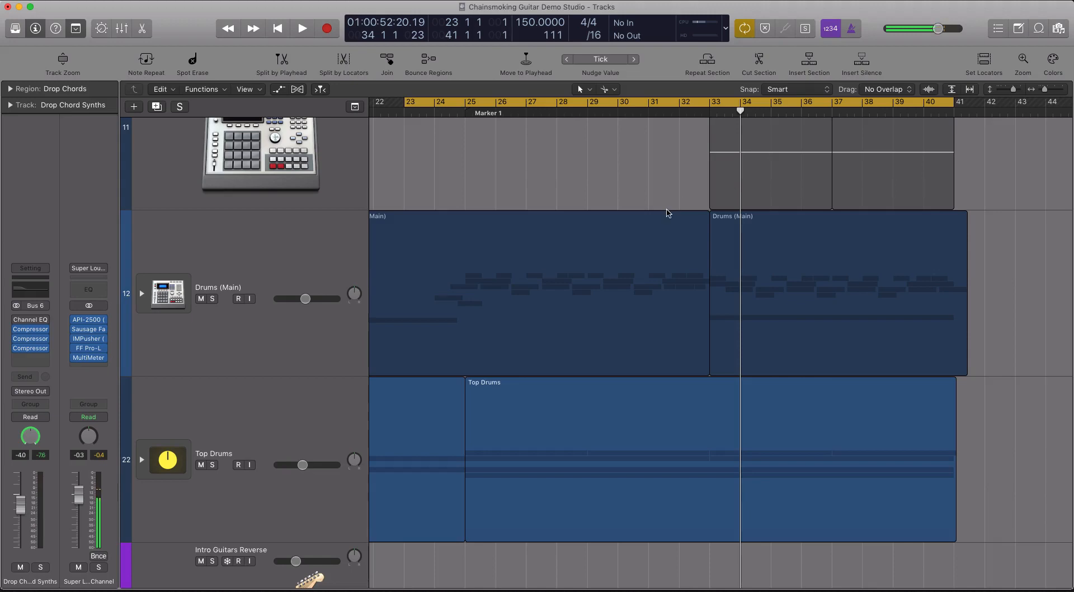
{"action": "scroll", "coordinate": [667, 212], "scroll_direction": "down", "scroll_amount": 2}
{"action": "scroll", "coordinate": [666, 211], "scroll_direction": "up", "scroll_amount": 10}
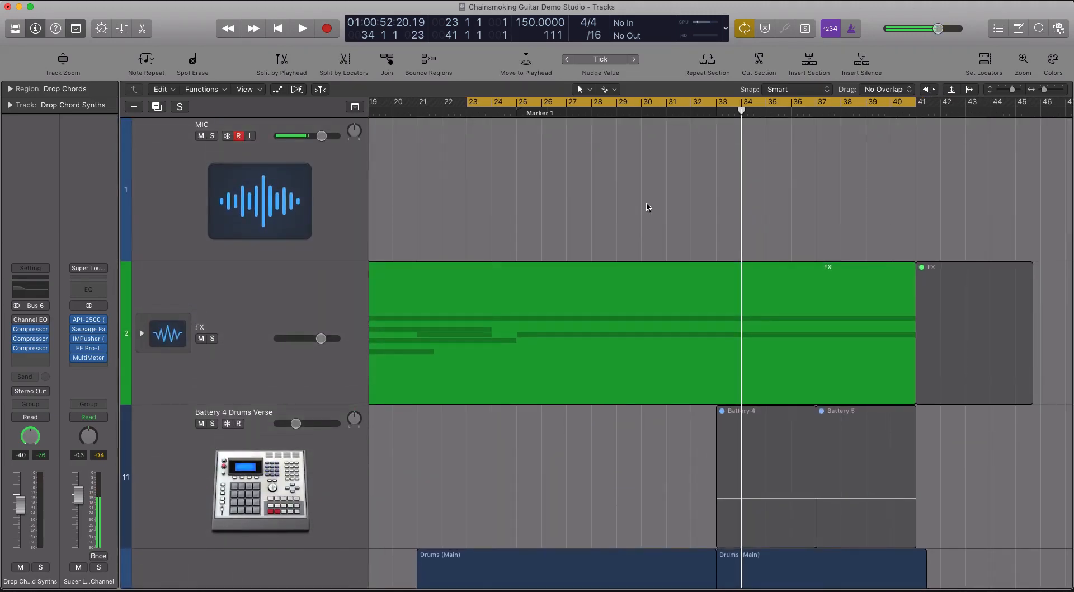
{"action": "scroll", "coordinate": [646, 207], "scroll_direction": "down", "scroll_amount": 10}
{"action": "left_click", "coordinate": [307, 268]}
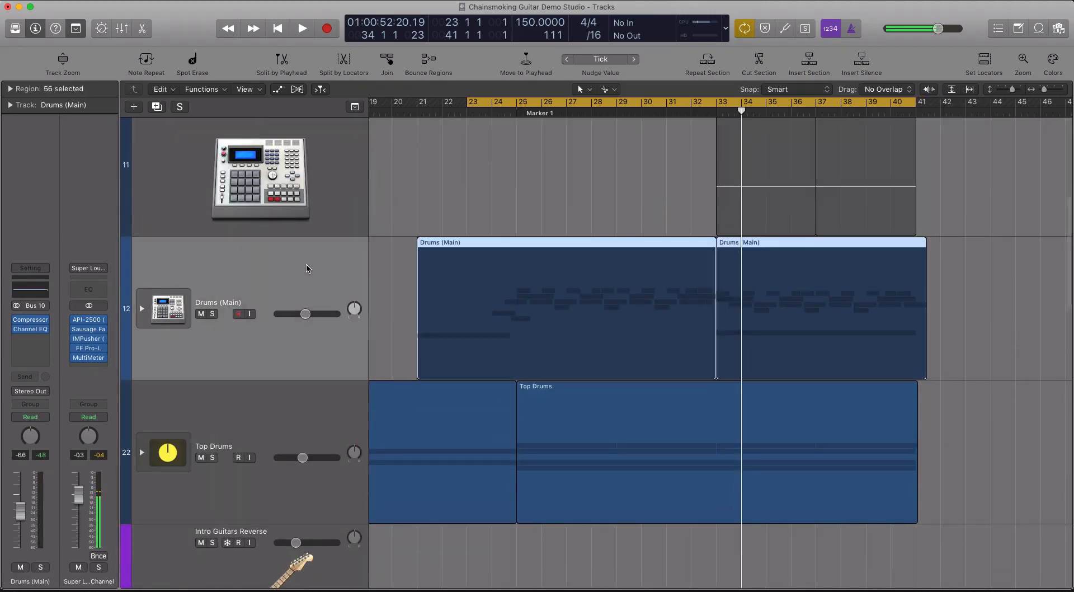
{"action": "left_click", "coordinate": [141, 309]}
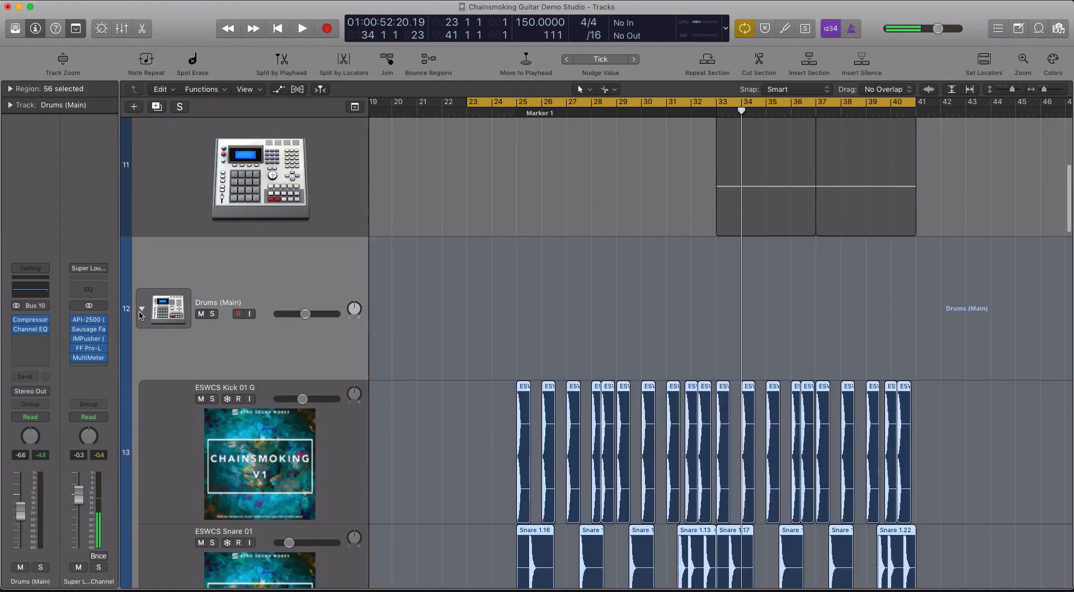
- Select the ESWCS Kick 01 G track with all its regions inside the Drums (Main) stack
{"action": "scroll", "coordinate": [327, 336], "scroll_direction": "down", "scroll_amount": 3}
{"action": "left_click", "coordinate": [337, 346]}
{"action": "key", "text": "super+Right"}
{"action": "key", "text": "super+Right"}
{"action": "key", "text": "super+Right"}
{"action": "key", "text": "super+Right"}
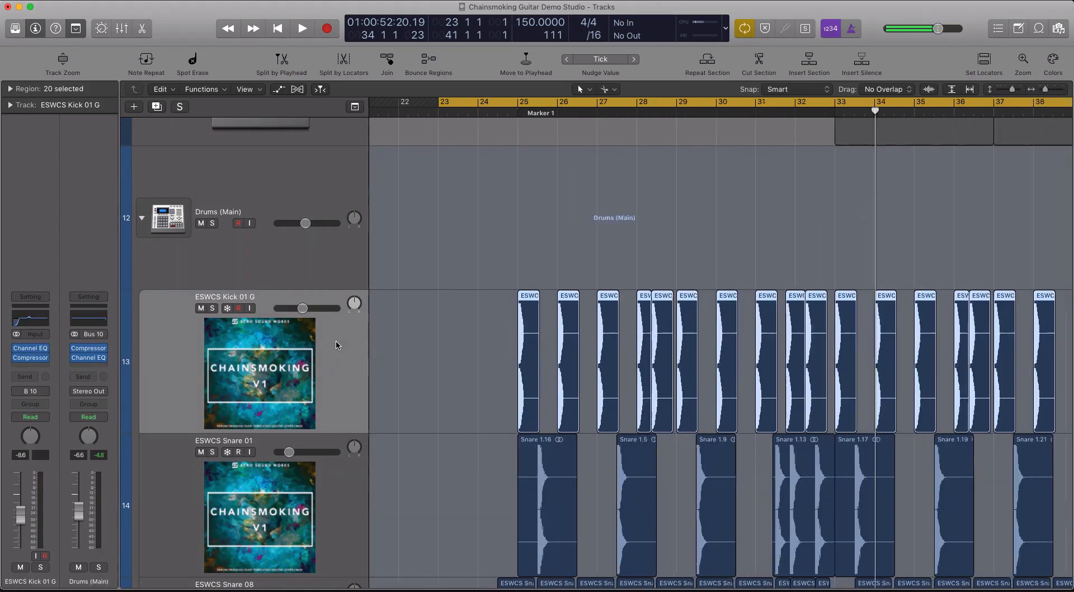
- Place the playhead at bar 25 and set the cycle range to bars 25 through 31
{"action": "key", "text": "super+Up"}
{"action": "key", "text": "super+Up"}
{"action": "key", "text": "super+Up"}
{"action": "key", "text": "super+Up"}
{"action": "key", "text": "super+Up"}
{"action": "key", "text": "super+Up"}
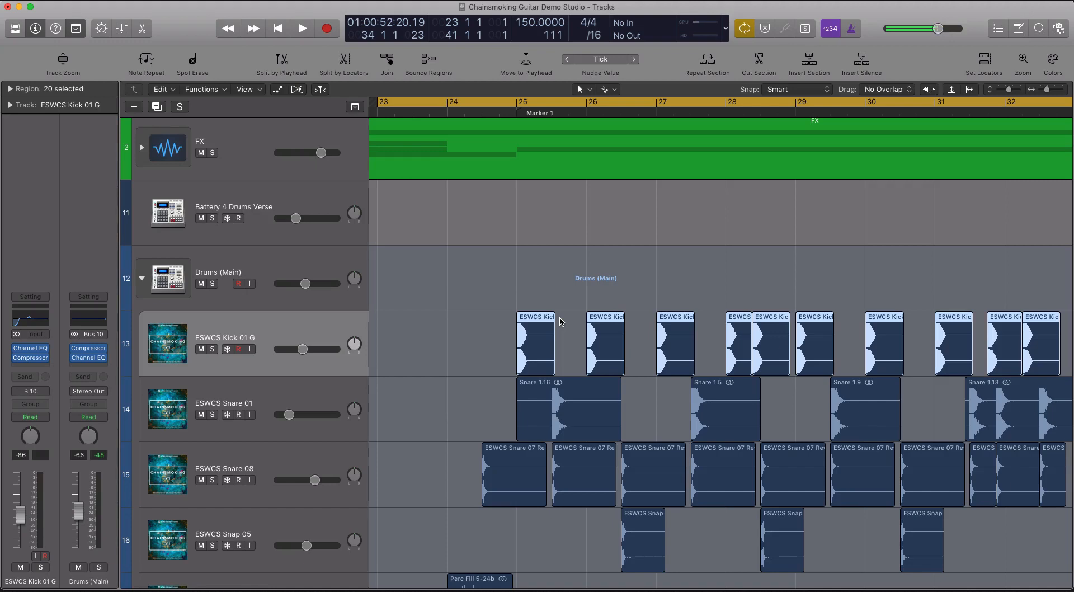
{"action": "left_click", "coordinate": [512, 113]}
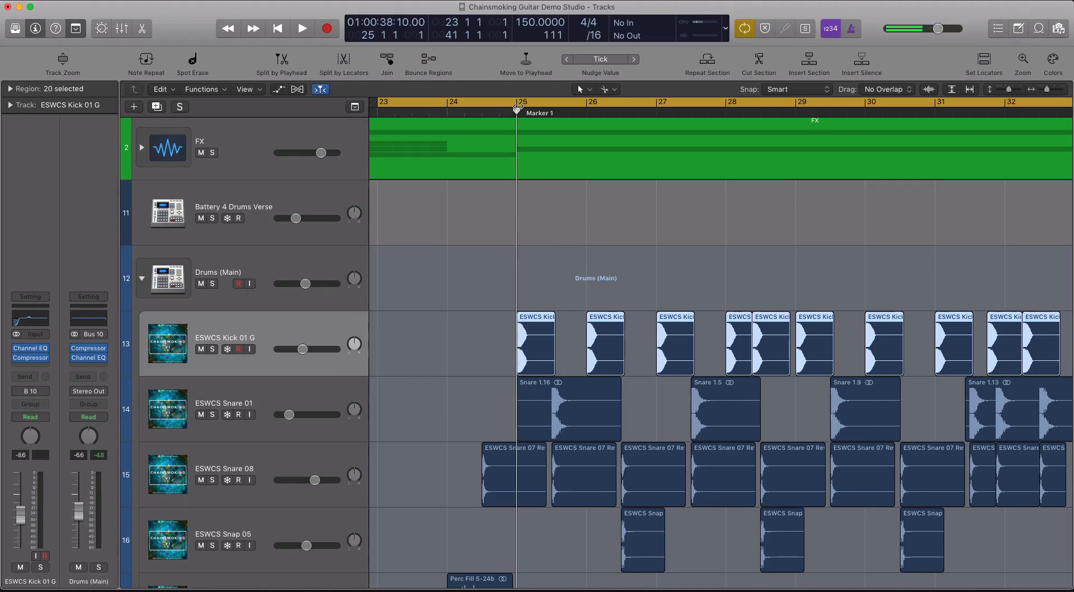
{"action": "left_click_drag", "start_coordinate": [519, 103], "coordinate": [933, 103]}
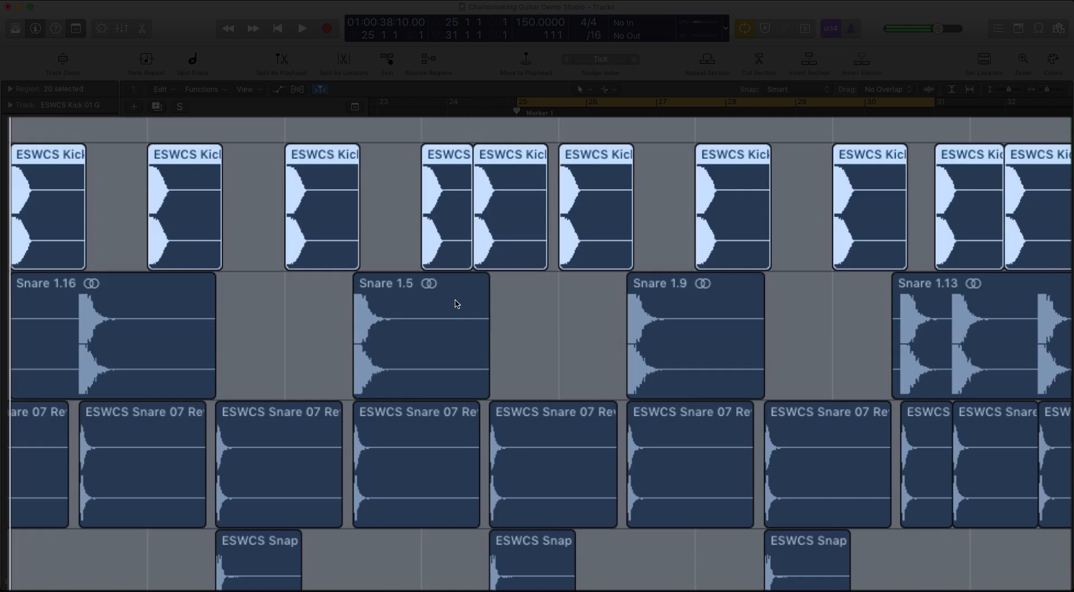
- Solo the kick, snare, reverb snare and snap regions within the cycle range and audition them from bar 25
{"action": "left_click_drag", "start_coordinate": [457, 301], "coordinate": [894, 395]}
{"action": "left_click_drag", "start_coordinate": [754, 311], "coordinate": [781, 329]}
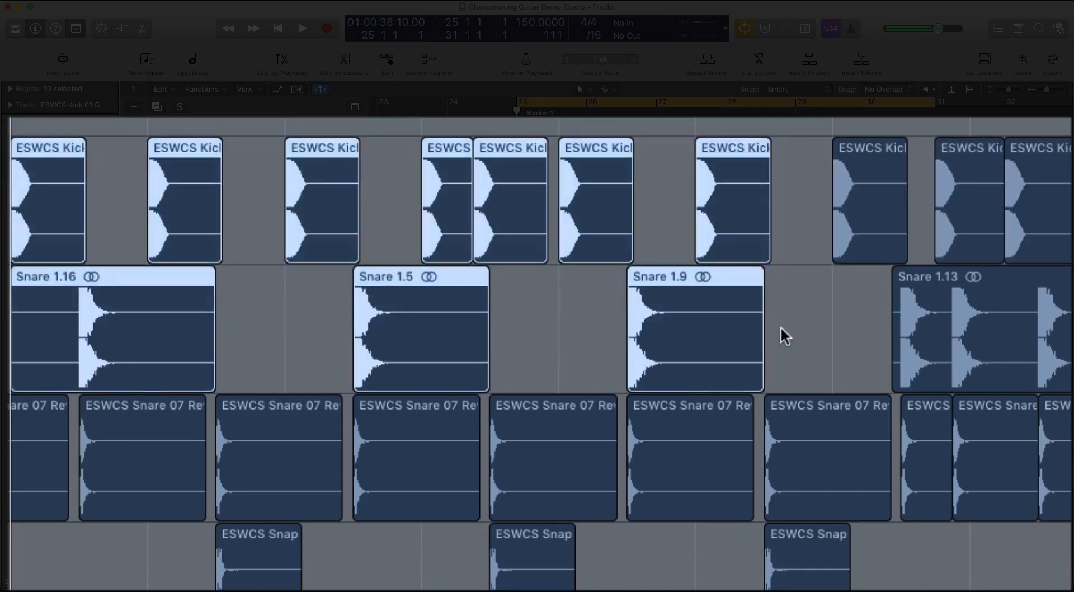
{"action": "key", "text": "ctrl+s"}
{"action": "left_click_drag", "start_coordinate": [9, 203], "coordinate": [855, 581]}
{"action": "key", "text": "space"}
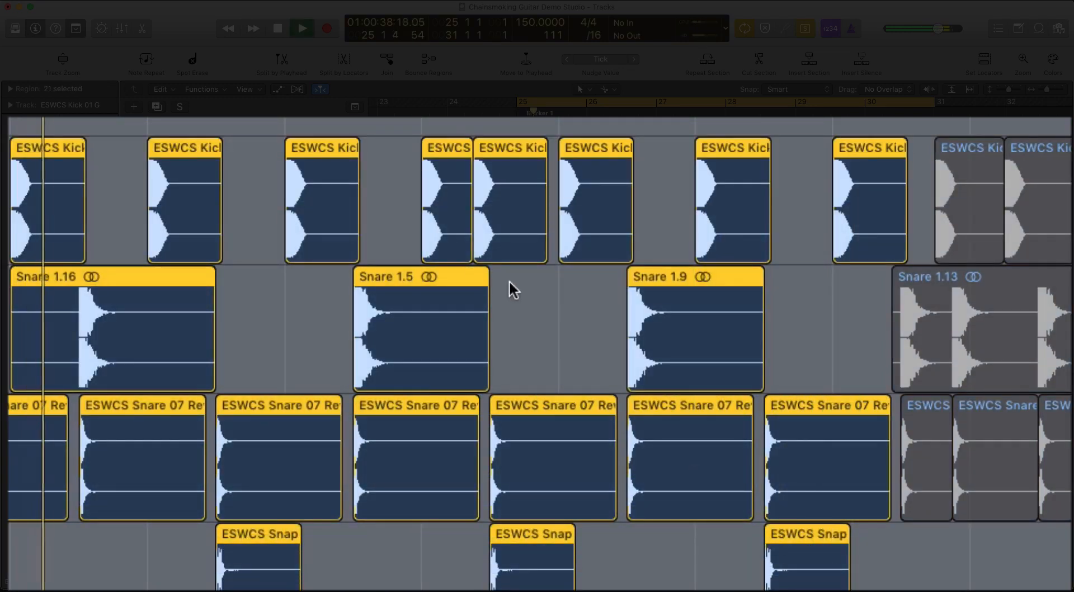
{"action": "scroll", "coordinate": [297, 207], "scroll_direction": "up", "scroll_amount": 8}
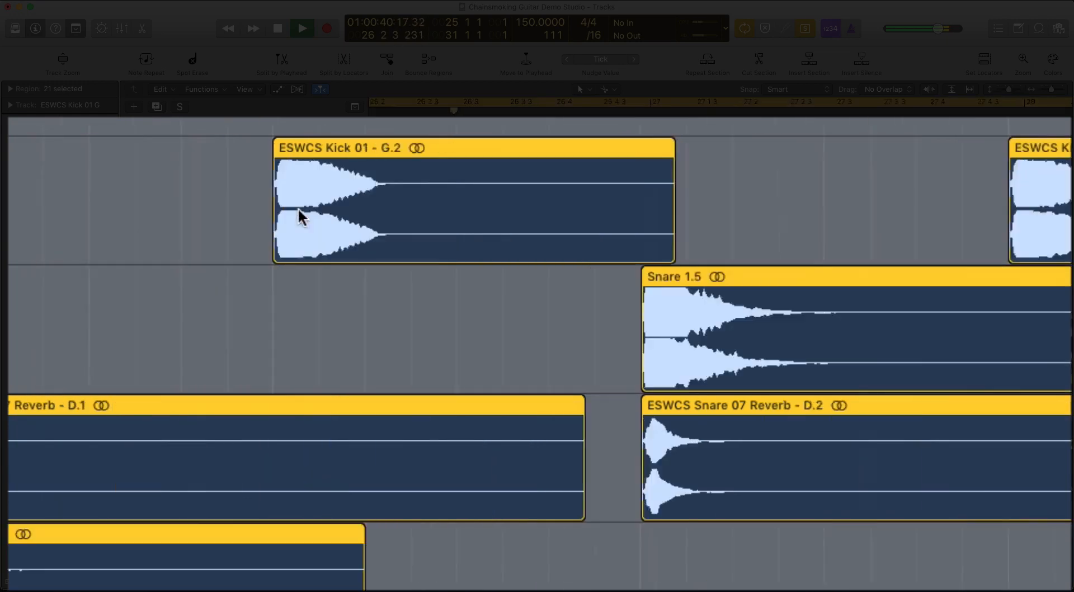
{"action": "scroll", "coordinate": [368, 219], "scroll_direction": "down", "scroll_amount": 10}
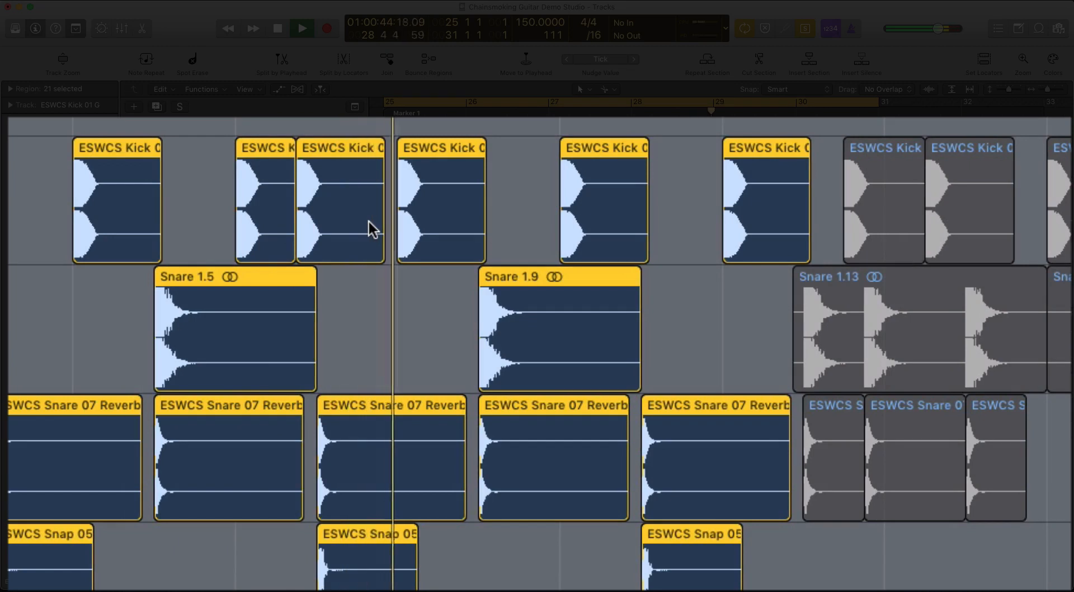
{"action": "key", "text": "space"}
- Select the second kick region in bar 28, move the playhead to its start at 28 2 3 and turn solo off
{"action": "scroll", "coordinate": [59, 162], "scroll_direction": "left", "scroll_amount": 3}
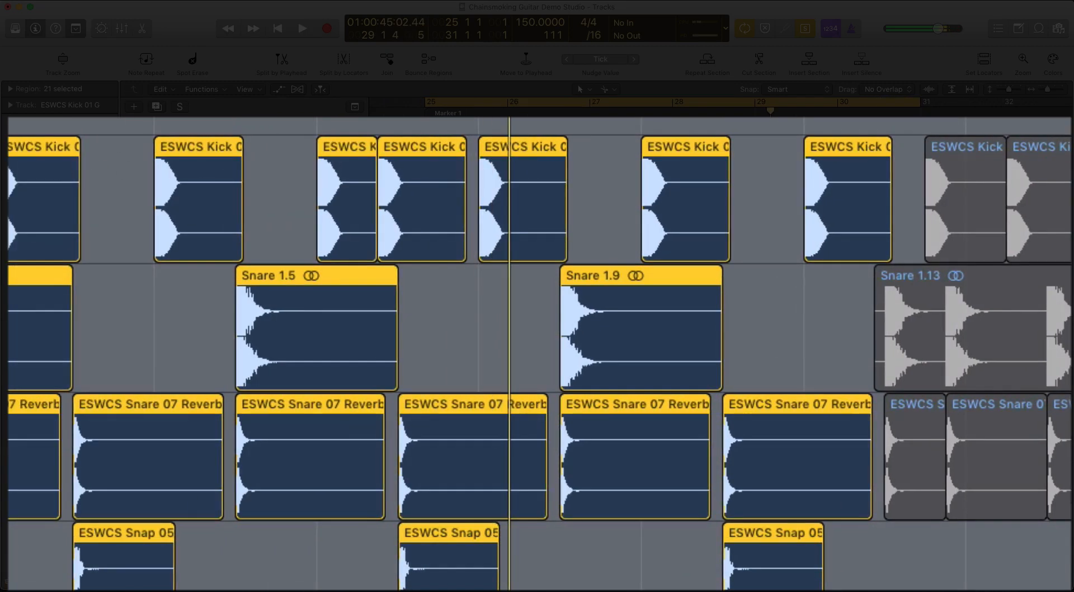
{"action": "left_click", "coordinate": [418, 155]}
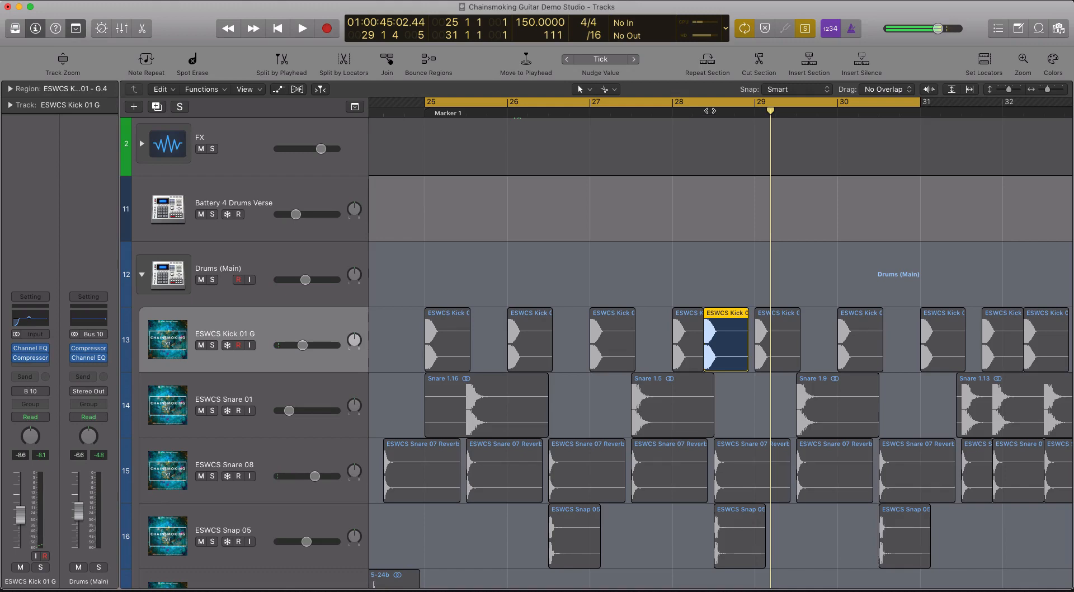
{"action": "left_click_drag", "start_coordinate": [713, 112], "coordinate": [703, 112]}
{"action": "key", "text": "ctrl+s"}
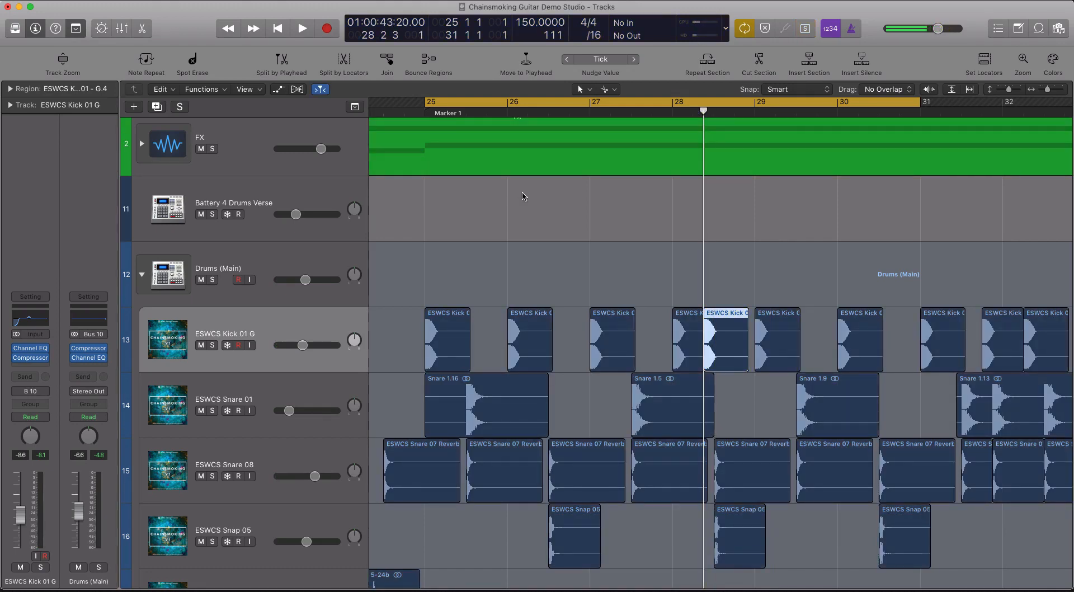
{"action": "key", "text": "ctrl+s"}
{"action": "key", "text": "ctrl+s"}
- Select the kick, snare, reverb snare and snap regions from bar 25 into bar 29 and solo them
{"action": "scroll", "coordinate": [445, 361], "scroll_direction": "down", "scroll_amount": 2}
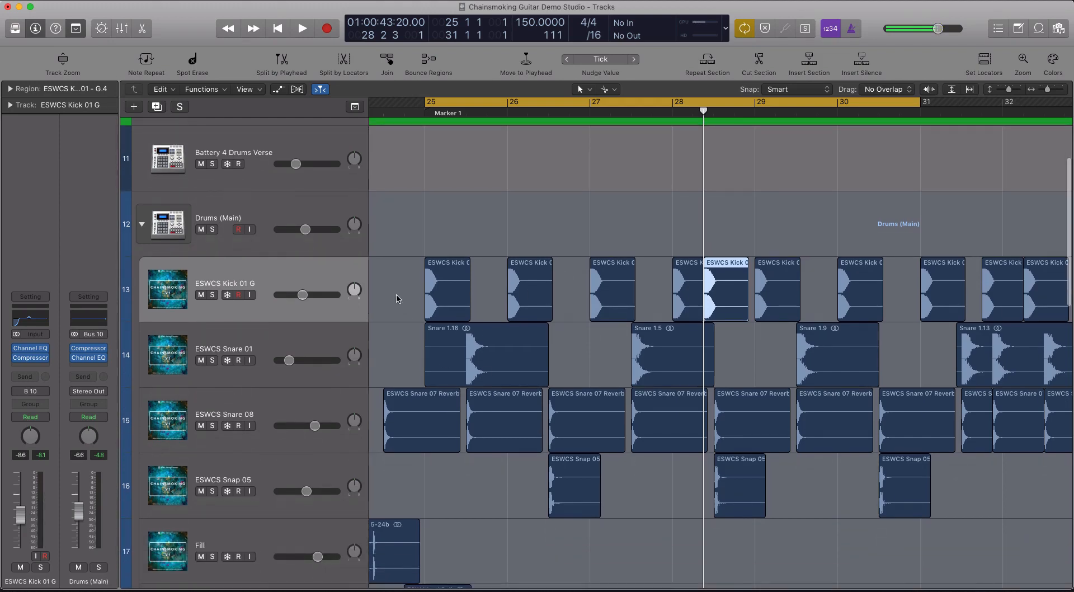
{"action": "left_click_drag", "start_coordinate": [398, 298], "coordinate": [767, 486]}
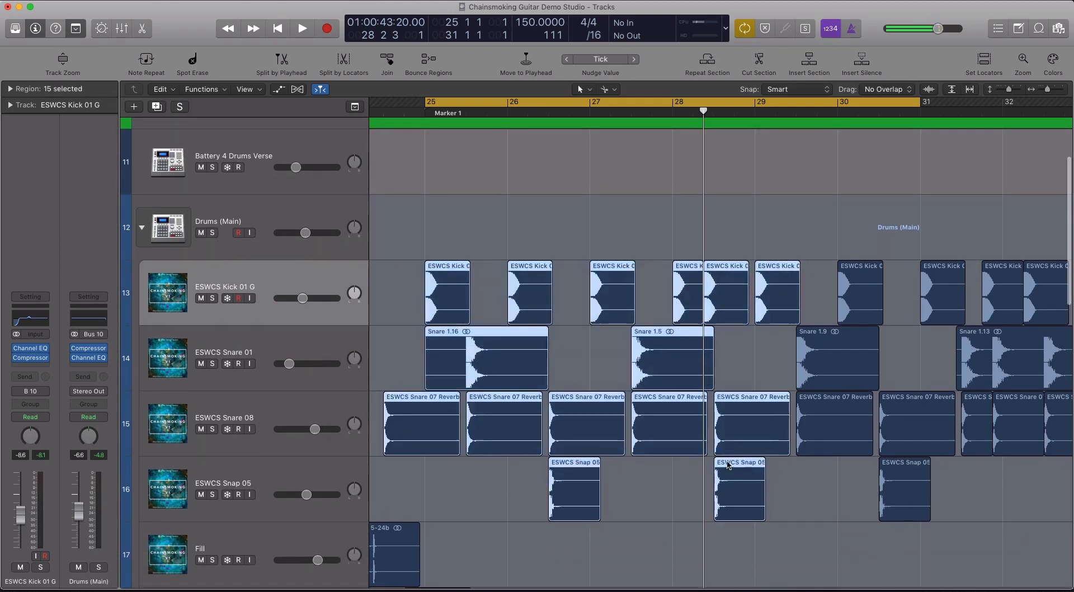
{"action": "key", "text": "ctrl+s"}
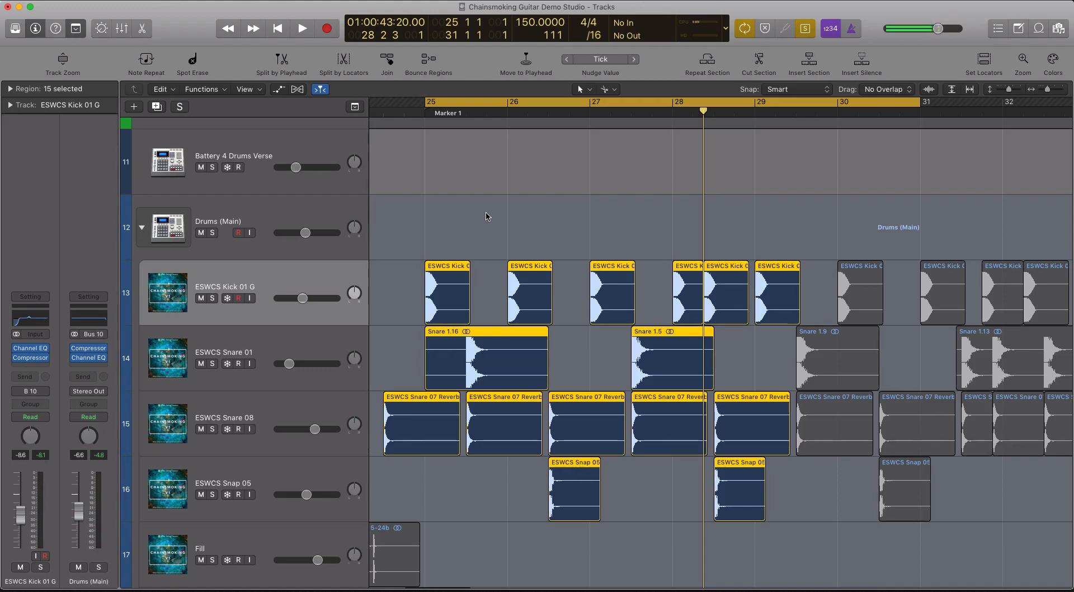
{"action": "key", "text": "super+Right"}
{"action": "key", "text": "super+Right"}
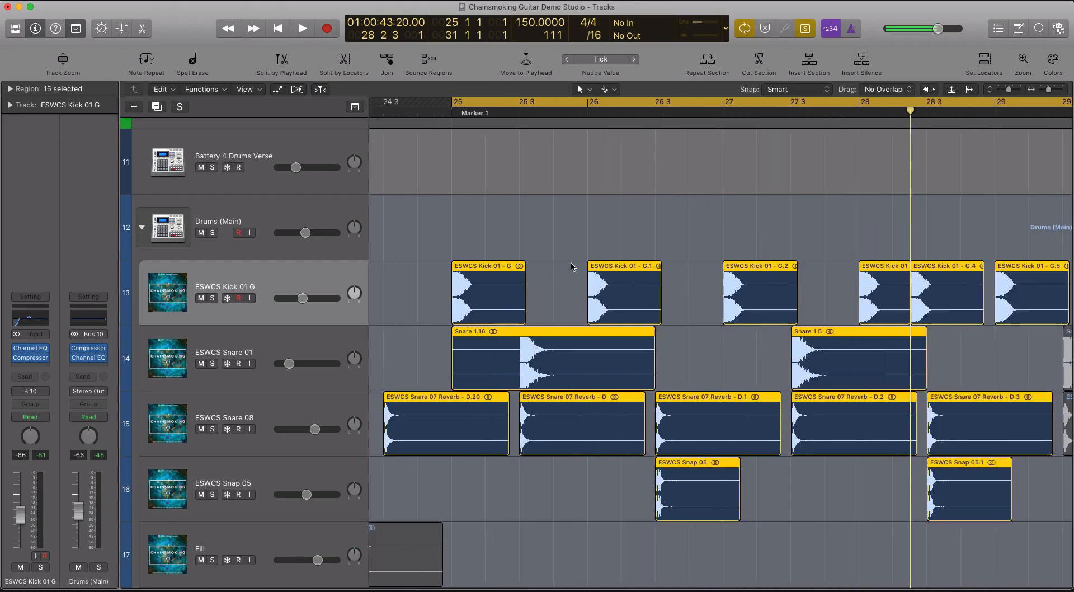
{"action": "key", "text": "super+Left"}
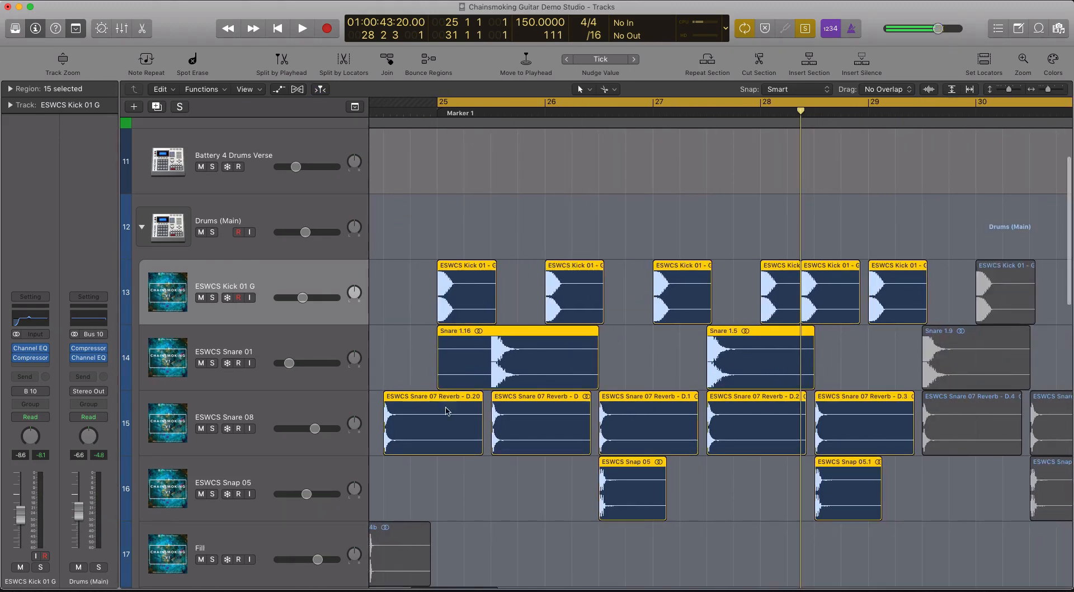
- Extend the soloed selection of drum regions to bar 30, audition it from 28 2 3 and turn solo off
{"action": "left_click_drag", "start_coordinate": [525, 463], "coordinate": [540, 355]}
{"action": "left_click_drag", "start_coordinate": [649, 371], "coordinate": [632, 509]}
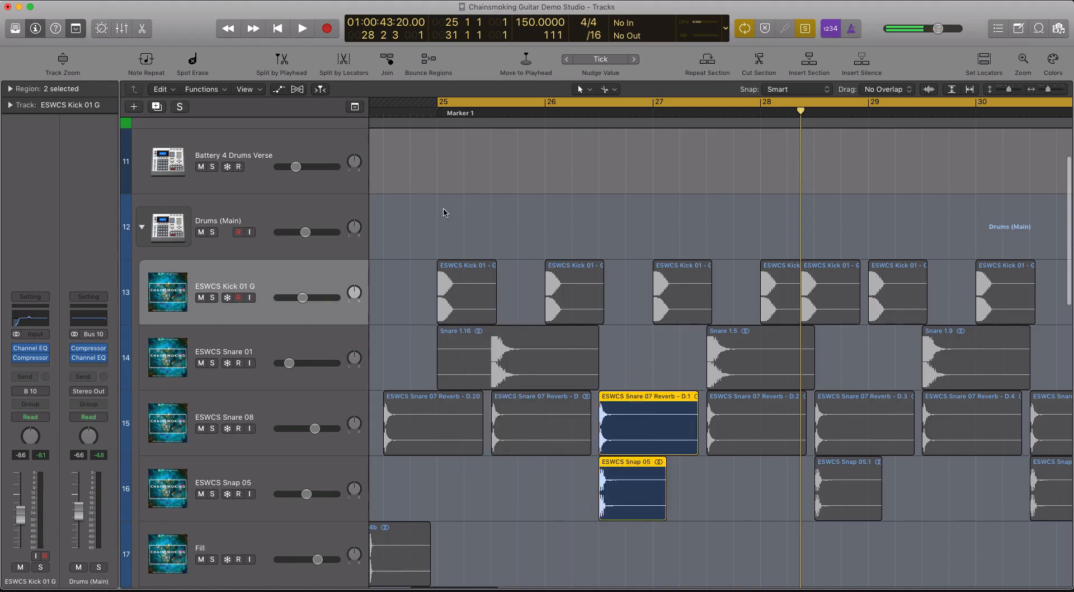
{"action": "left_click_drag", "start_coordinate": [441, 211], "coordinate": [1015, 494]}
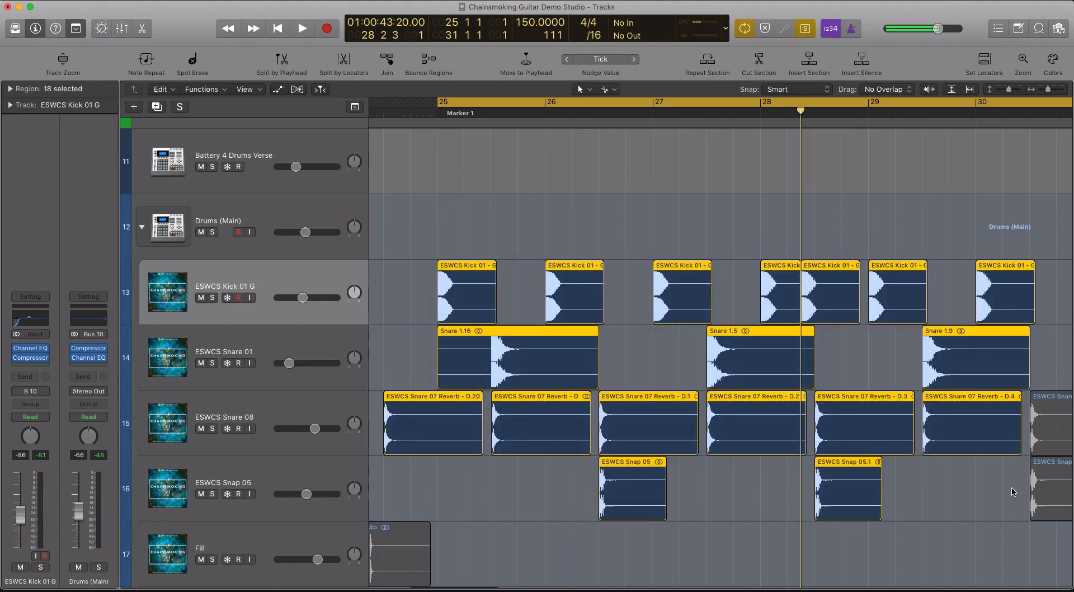
{"action": "key", "text": "space"}
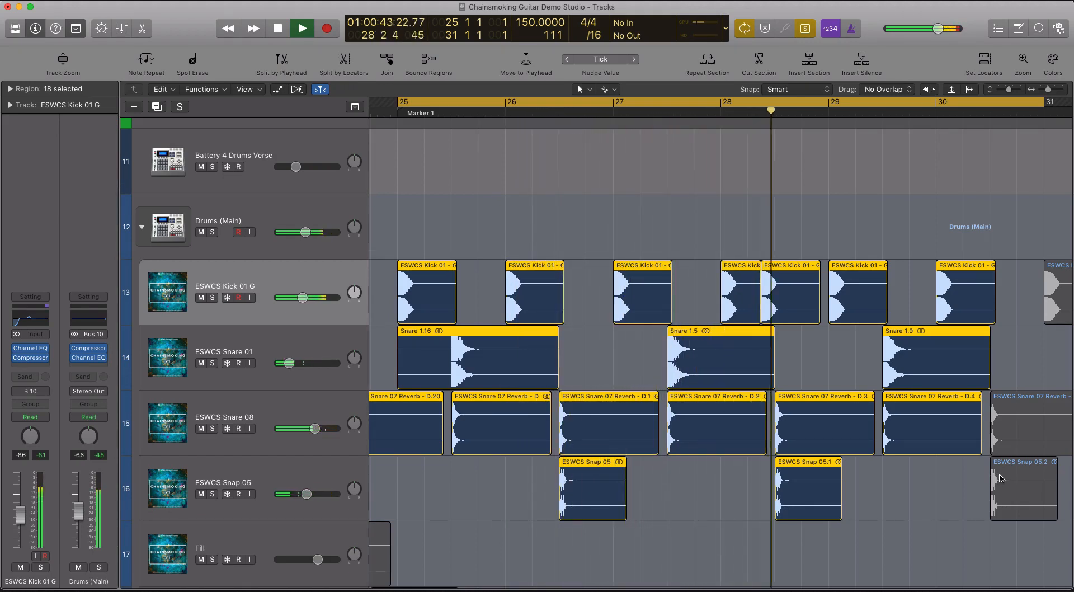
{"action": "key", "text": "space"}
{"action": "scroll", "coordinate": [580, 342], "scroll_direction": "down", "scroll_amount": 2}
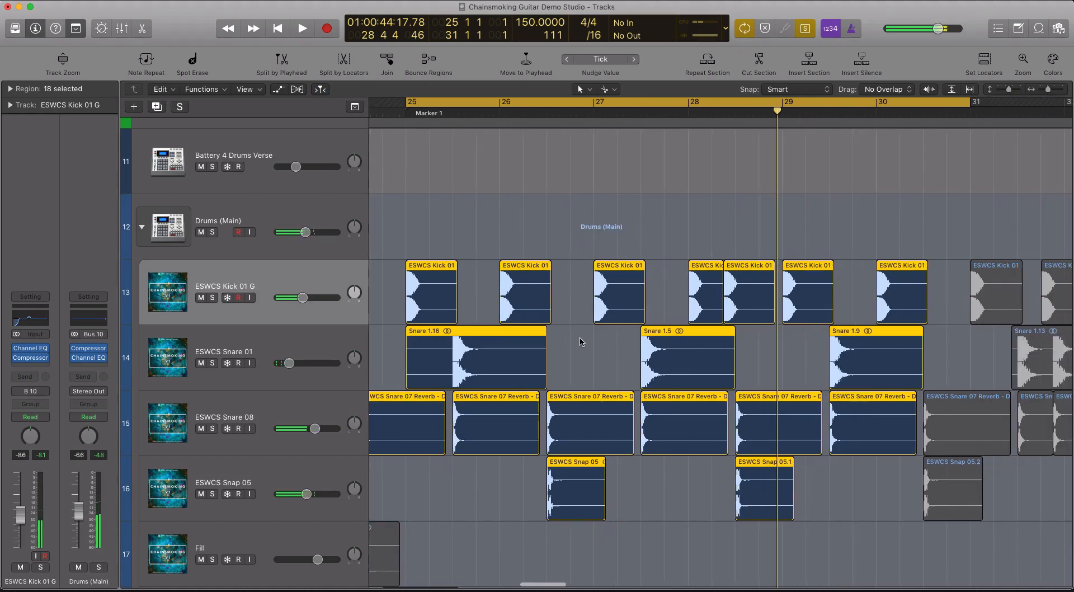
{"action": "key", "text": "ctrl+s"}
- Collapse the Drums (Main) stack to look over the neighbouring tracks and expand it again
{"action": "scroll", "coordinate": [581, 341], "scroll_direction": "left", "scroll_amount": 2}
{"action": "scroll", "coordinate": [580, 342], "scroll_direction": "down", "scroll_amount": 5}
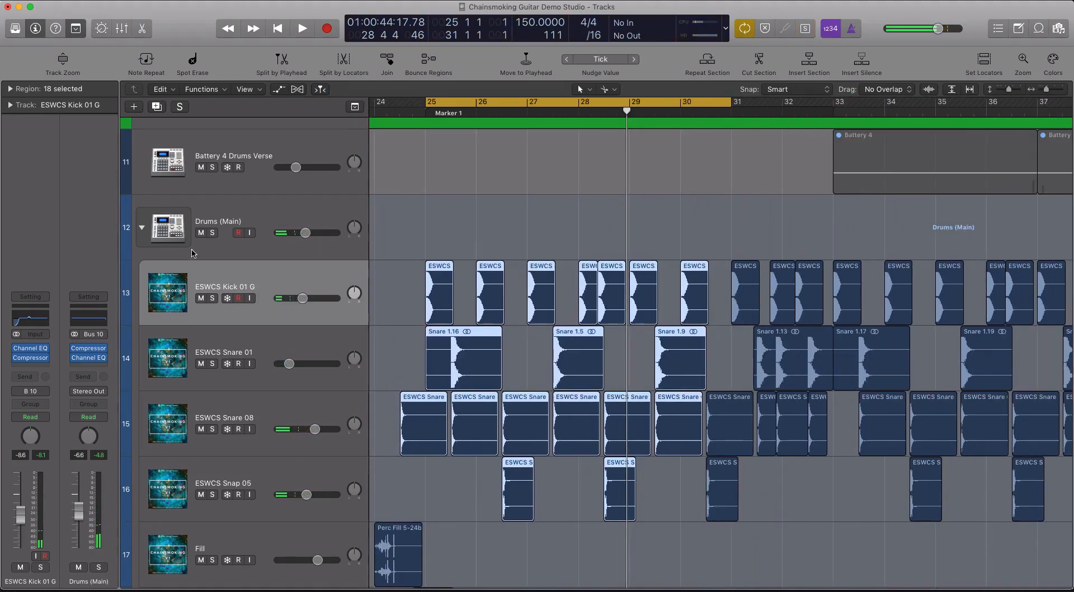
{"action": "left_click", "coordinate": [142, 228]}
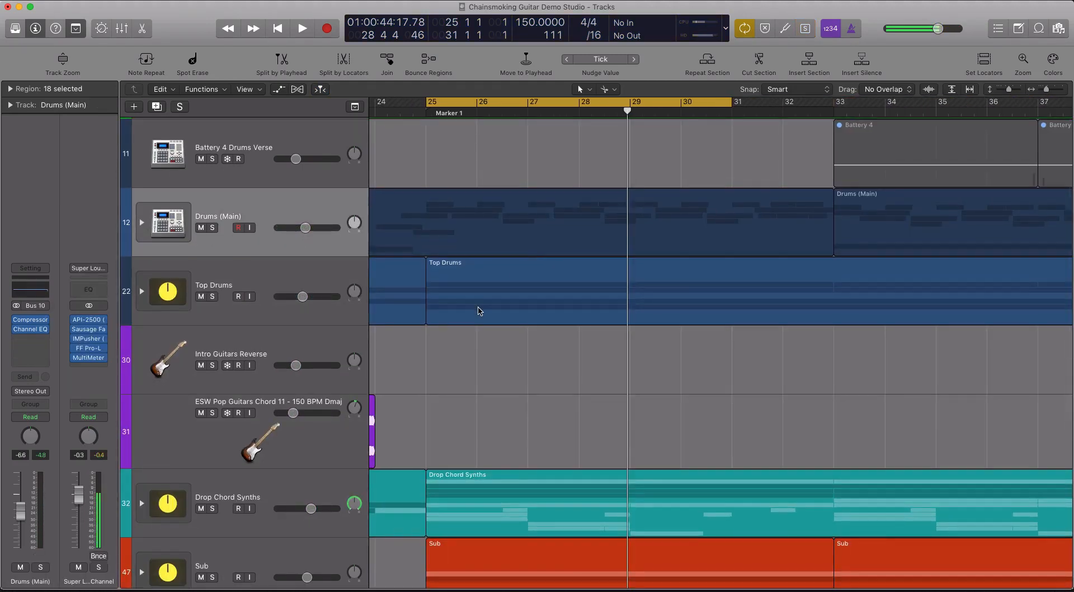
{"action": "scroll", "coordinate": [480, 311], "scroll_direction": "down", "scroll_amount": 2}
{"action": "scroll", "coordinate": [523, 307], "scroll_direction": "up", "scroll_amount": 2}
{"action": "left_click", "coordinate": [142, 219]}
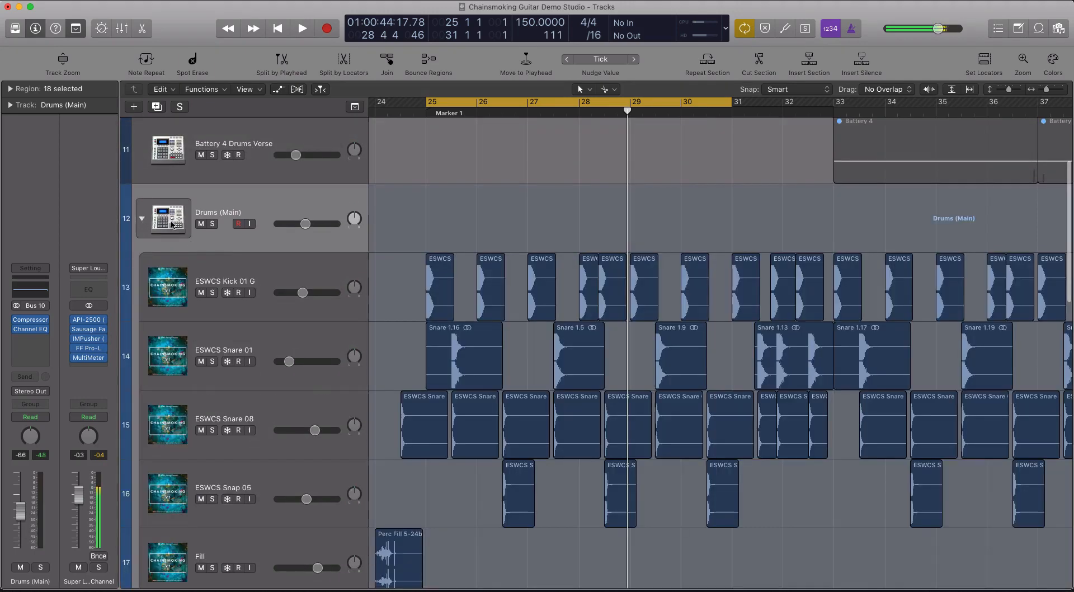
- Return the playhead to bar 25 and expand the Drop Chord Synths stack
{"action": "scroll", "coordinate": [420, 148], "scroll_direction": "down", "scroll_amount": 2}
{"action": "left_click", "coordinate": [423, 112]}
{"action": "scroll", "coordinate": [485, 213], "scroll_direction": "down", "scroll_amount": 8}
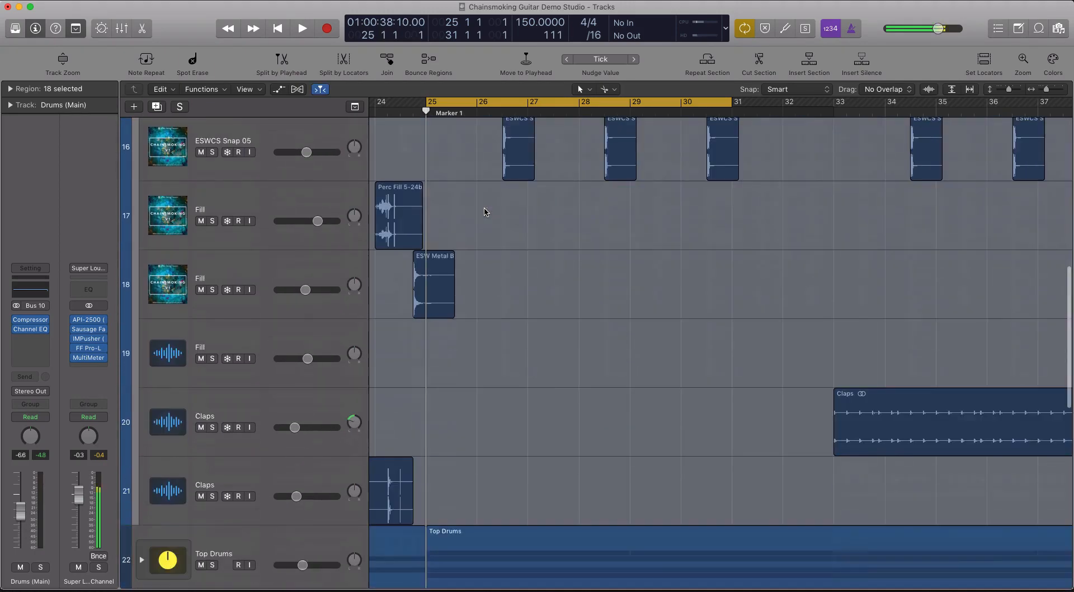
{"action": "scroll", "coordinate": [486, 212], "scroll_direction": "down", "scroll_amount": 6}
{"action": "left_click", "coordinate": [127, 345]}
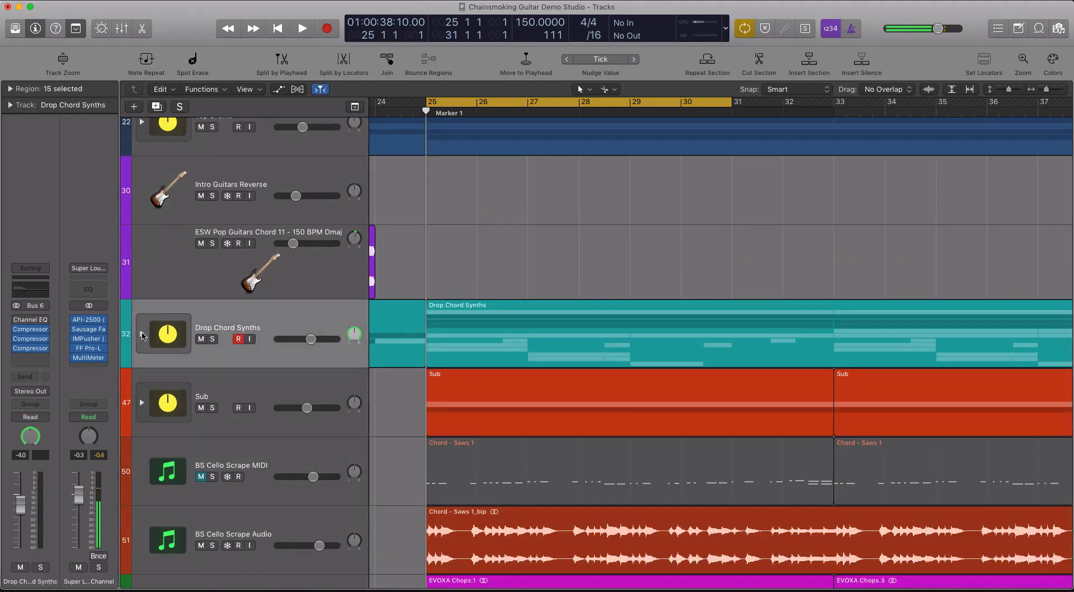
{"action": "left_click", "coordinate": [142, 334]}
{"action": "scroll", "coordinate": [359, 345], "scroll_direction": "down", "scroll_amount": 3}
{"action": "scroll", "coordinate": [358, 345], "scroll_direction": "up", "scroll_amount": 3}
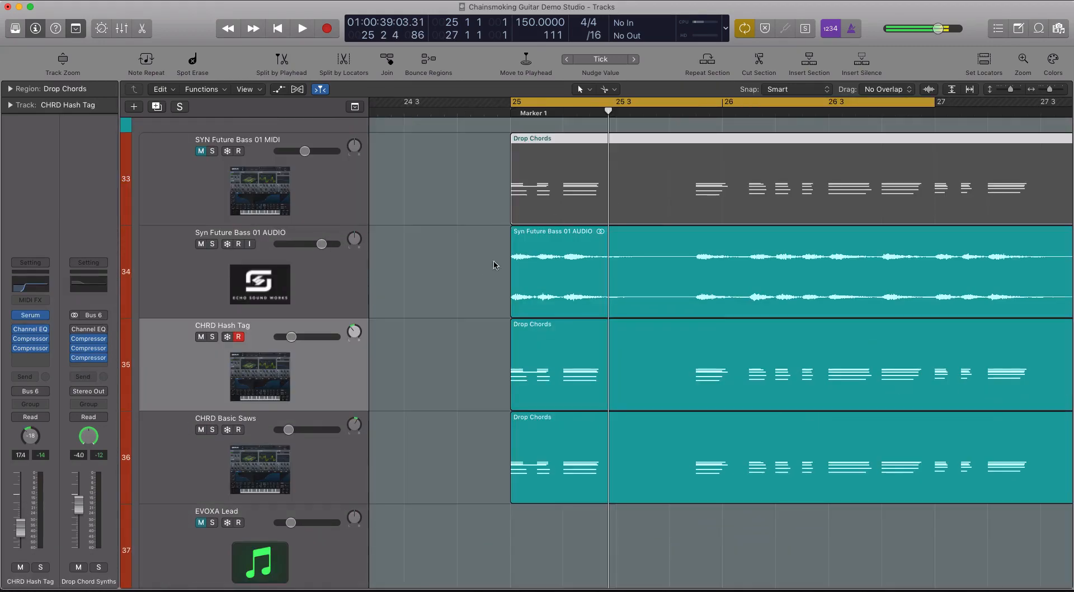
- Select the Syn Future Bass 01 AUDIO, CHRD Hash Tag and CHRD Basic Saws regions together and place the playhead at bar 25
{"action": "scroll", "coordinate": [485, 280], "scroll_direction": "down", "scroll_amount": 1}
{"action": "left_click_drag", "start_coordinate": [463, 268], "coordinate": [704, 442]}
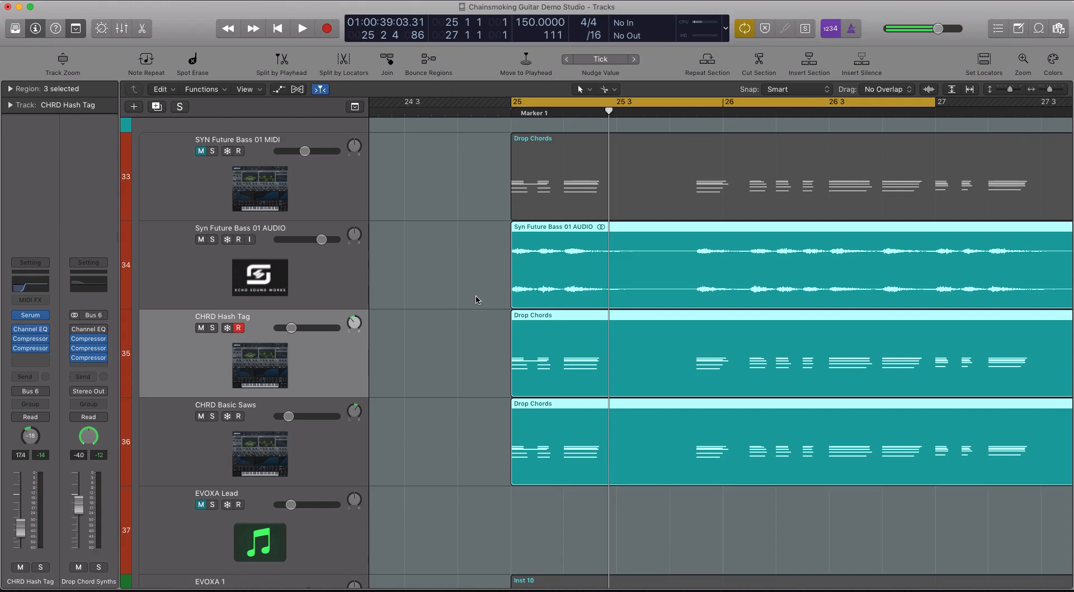
{"action": "left_click", "coordinate": [429, 269]}
{"action": "left_click_drag", "start_coordinate": [430, 278], "coordinate": [914, 449]}
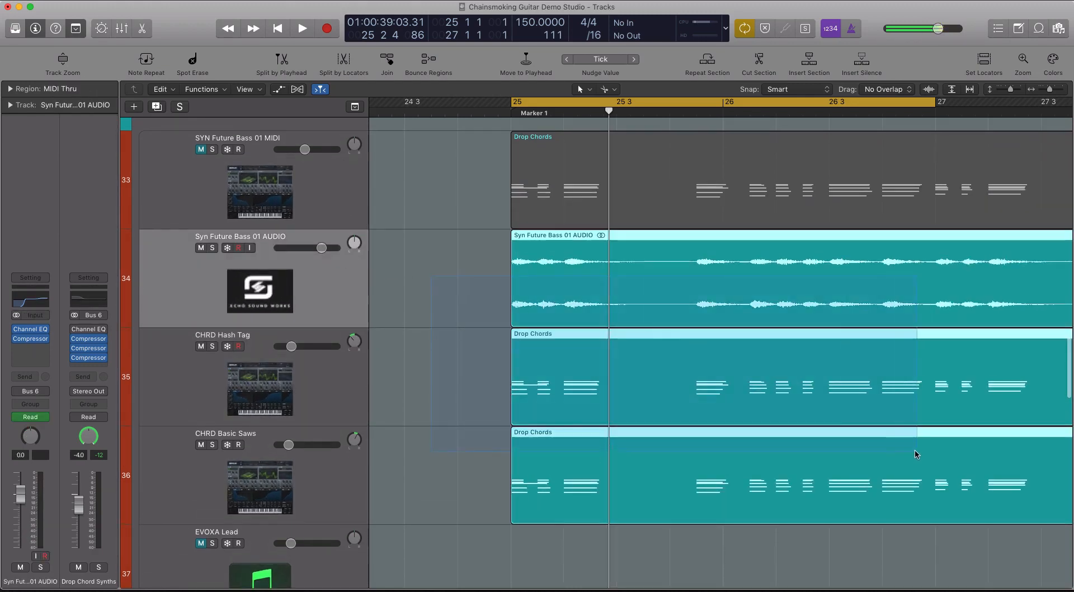
{"action": "scroll", "coordinate": [687, 366], "scroll_direction": "up", "scroll_amount": 3}
{"action": "scroll", "coordinate": [686, 366], "scroll_direction": "right", "scroll_amount": 3}
{"action": "scroll", "coordinate": [638, 348], "scroll_direction": "left", "scroll_amount": 3}
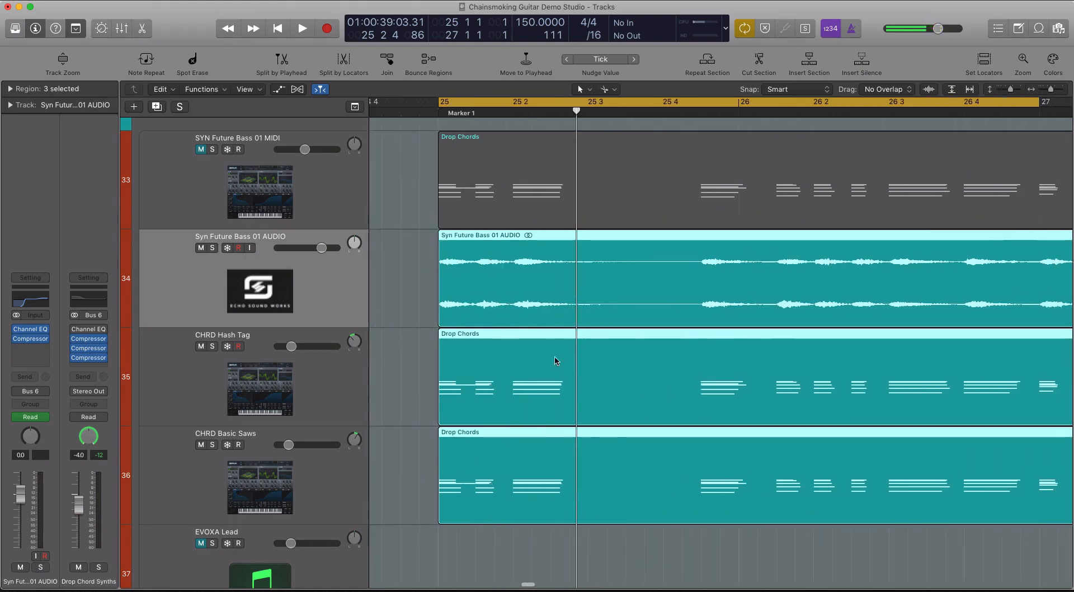
{"action": "left_click", "coordinate": [440, 113]}
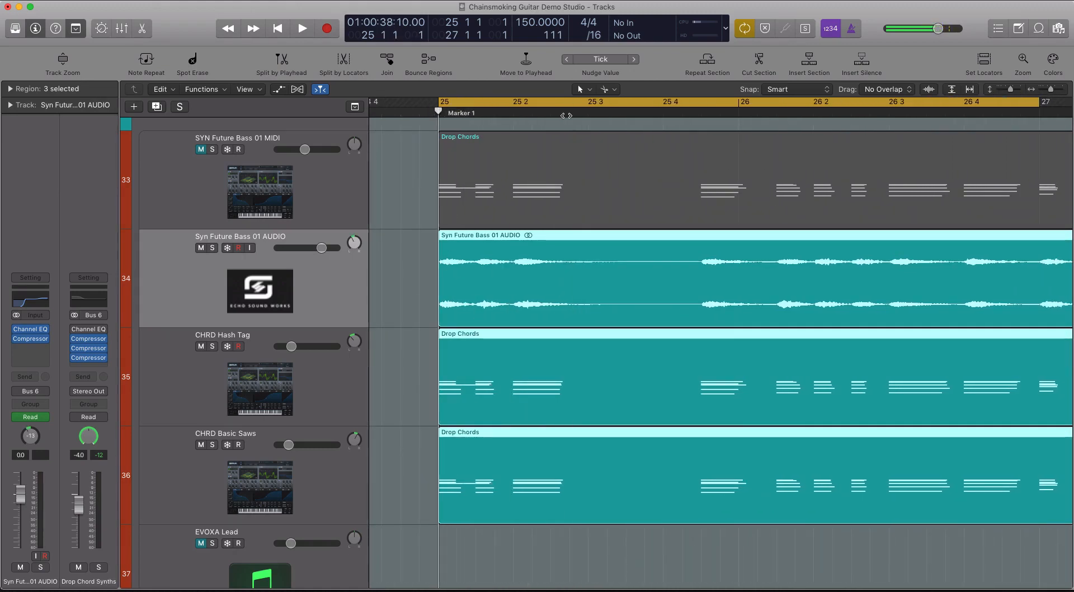
- Select only the CHRD Hash Tag and CHRD Basic Saws regions and step the playhead to bar 26 and on to bar 27
{"action": "left_click", "coordinate": [837, 118]}
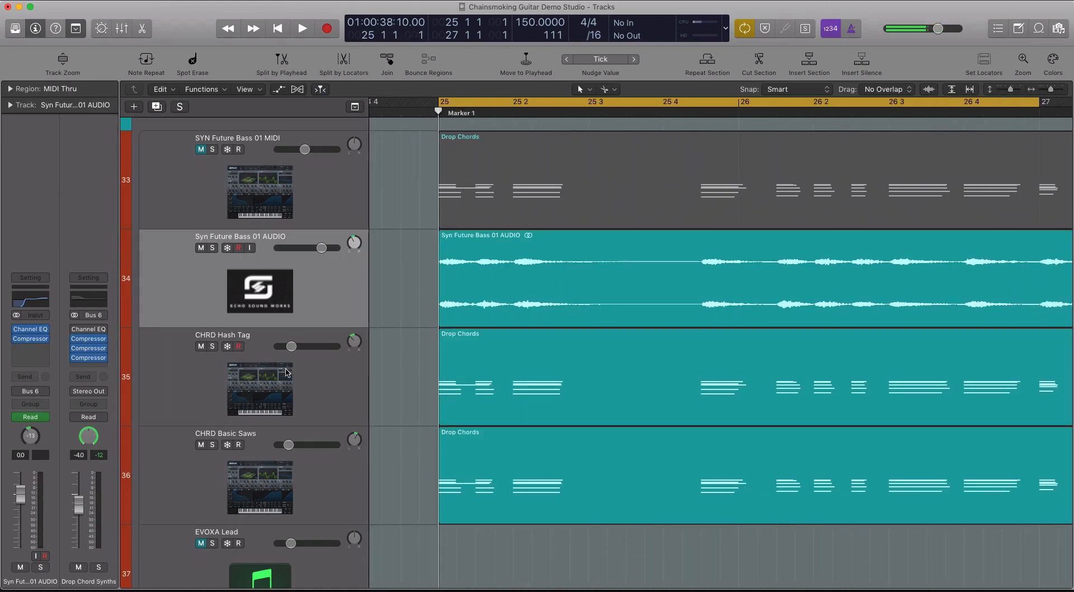
{"action": "left_click", "coordinate": [480, 381]}
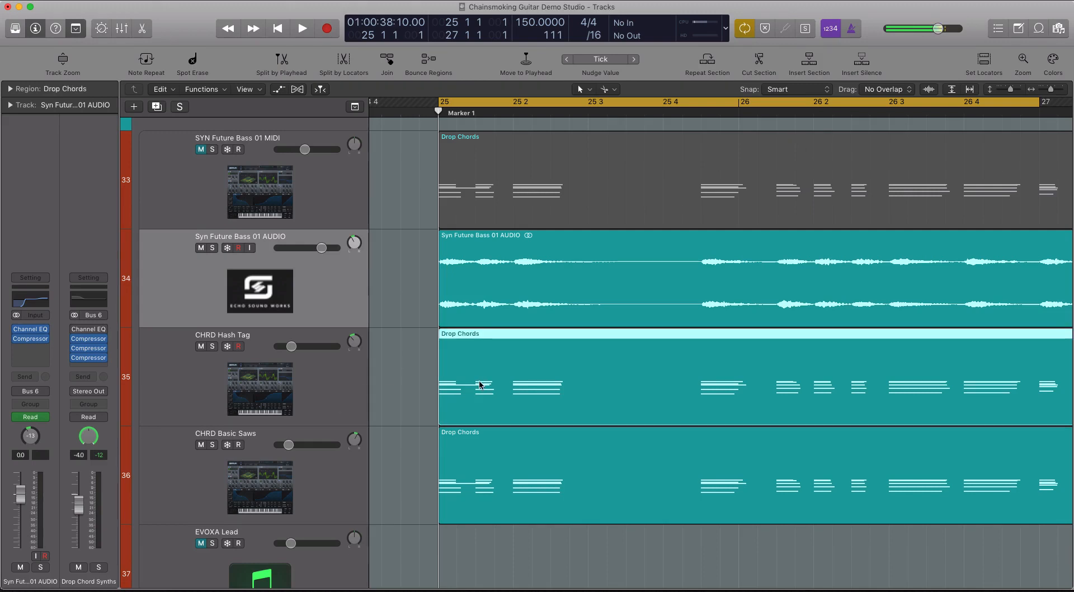
{"action": "left_click", "coordinate": [464, 459], "text": "shift"}
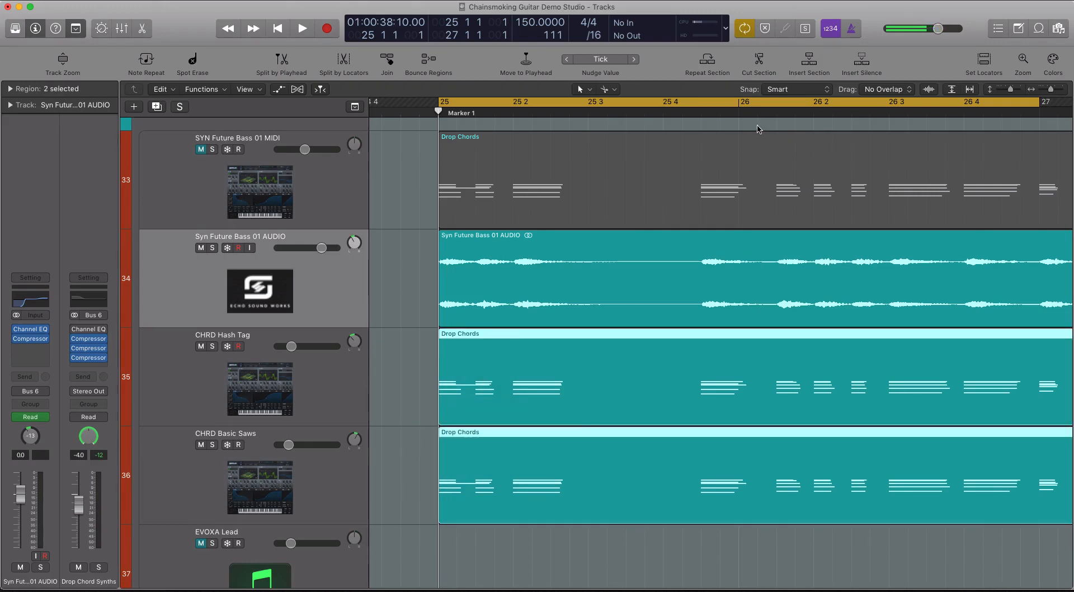
{"action": "left_click", "coordinate": [740, 111]}
{"action": "scroll", "coordinate": [733, 331], "scroll_direction": "left", "scroll_amount": 1}
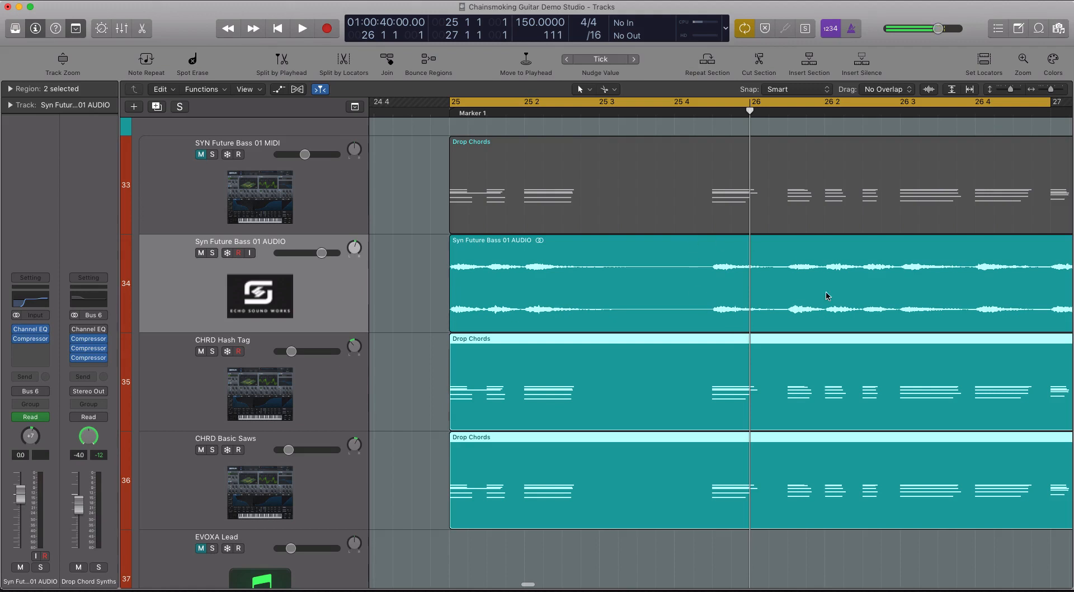
{"action": "left_click", "coordinate": [1050, 113]}
{"action": "scroll", "coordinate": [990, 241], "scroll_direction": "right", "scroll_amount": 2}
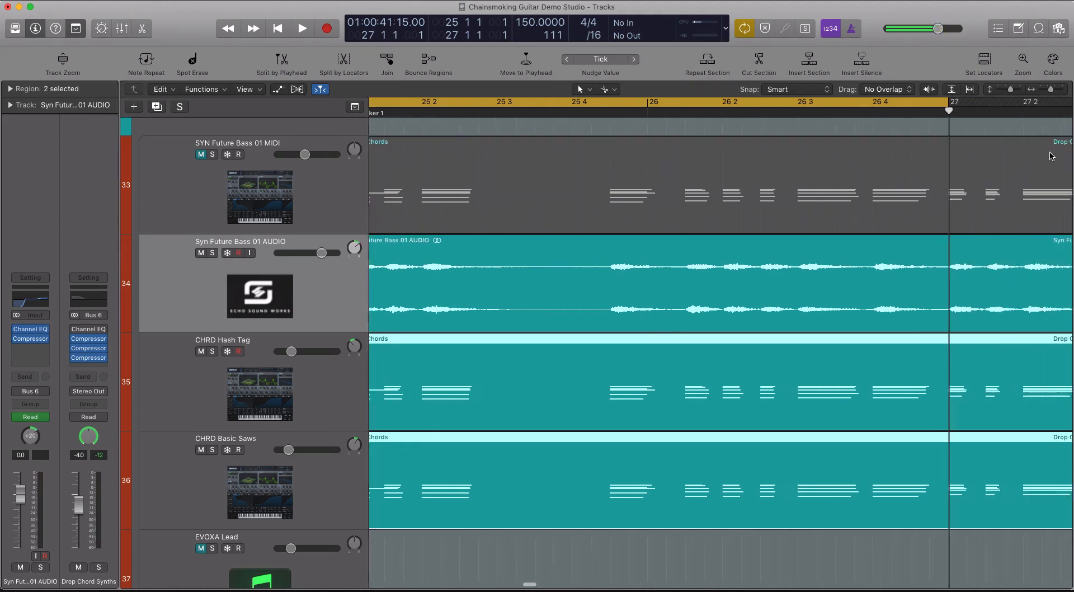
{"action": "scroll", "coordinate": [679, 295], "scroll_direction": "left", "scroll_amount": 2}
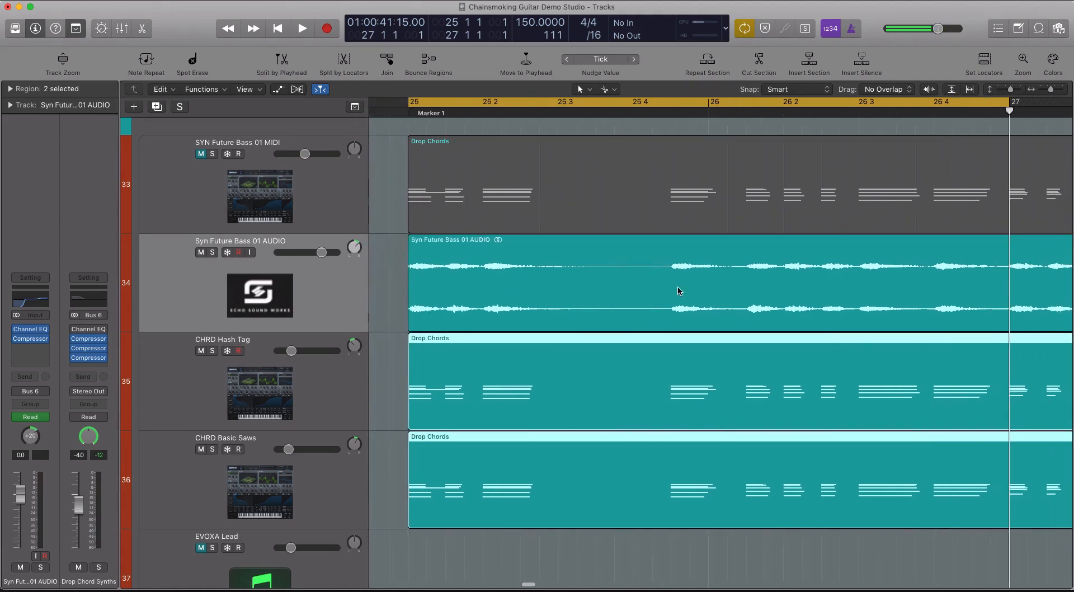
- Open the Channel EQ on the Syn Future Bass 01 AUDIO track to examine its curve and close it
{"action": "left_click", "coordinate": [33, 329]}
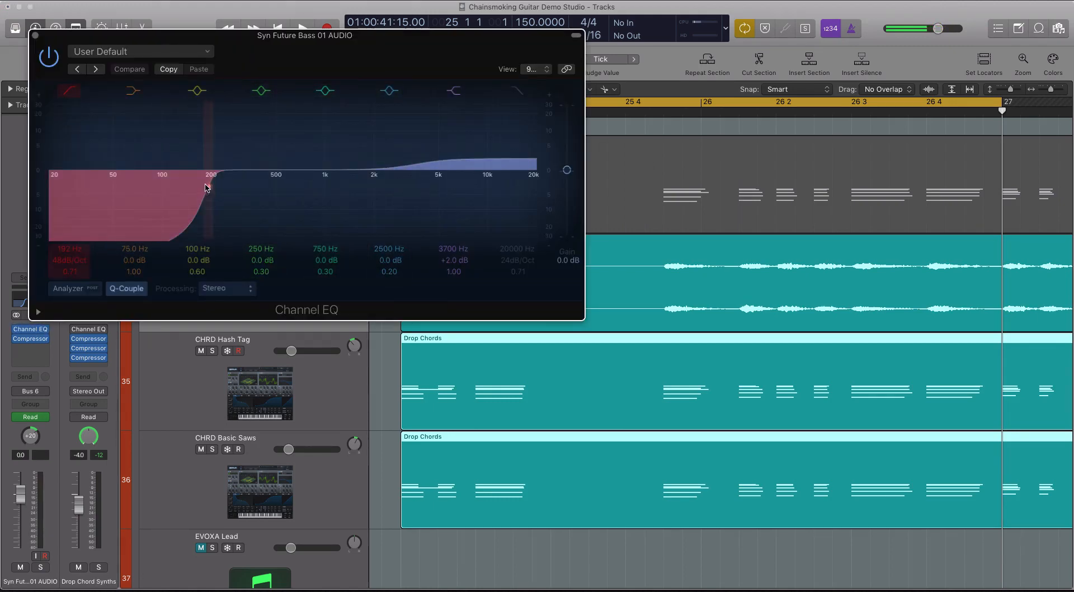
{"action": "left_click_drag", "start_coordinate": [190, 35], "coordinate": [496, 141]}
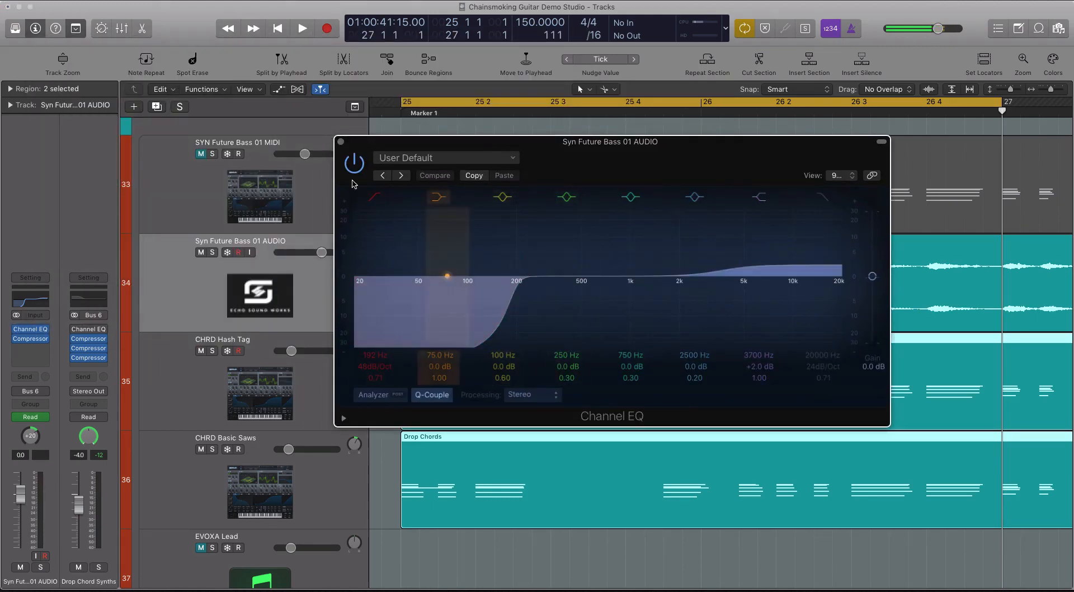
{"action": "key", "text": "super+w"}
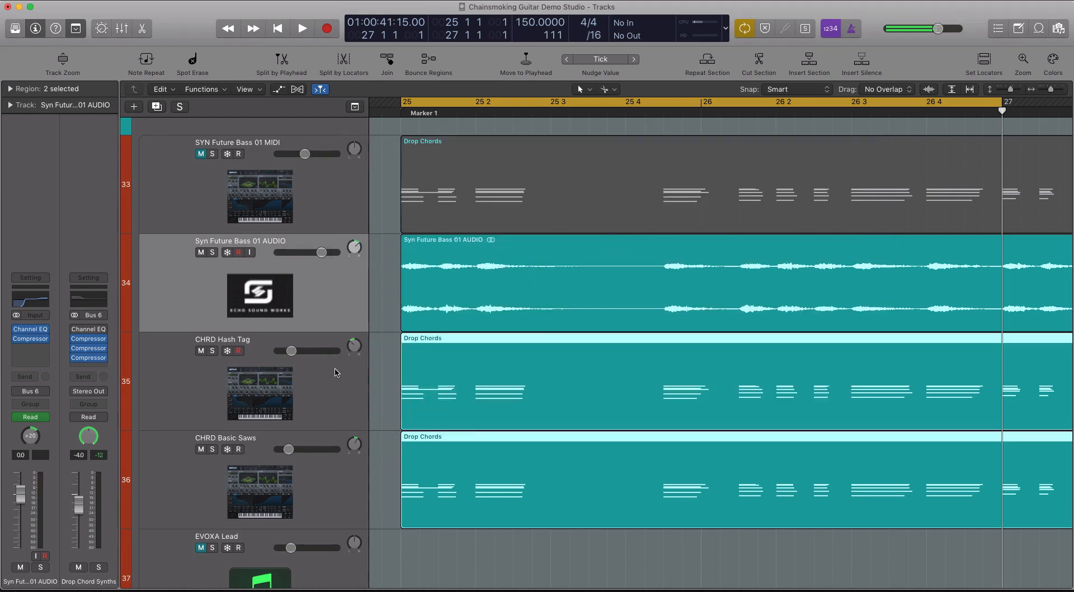
- Select the Syn Future Bass 01 AUDIO track, solo its region and audition it briefly
{"action": "left_click", "coordinate": [338, 379]}
{"action": "left_click", "coordinate": [347, 454]}
{"action": "left_click", "coordinate": [337, 360]}
{"action": "left_click", "coordinate": [342, 316]}
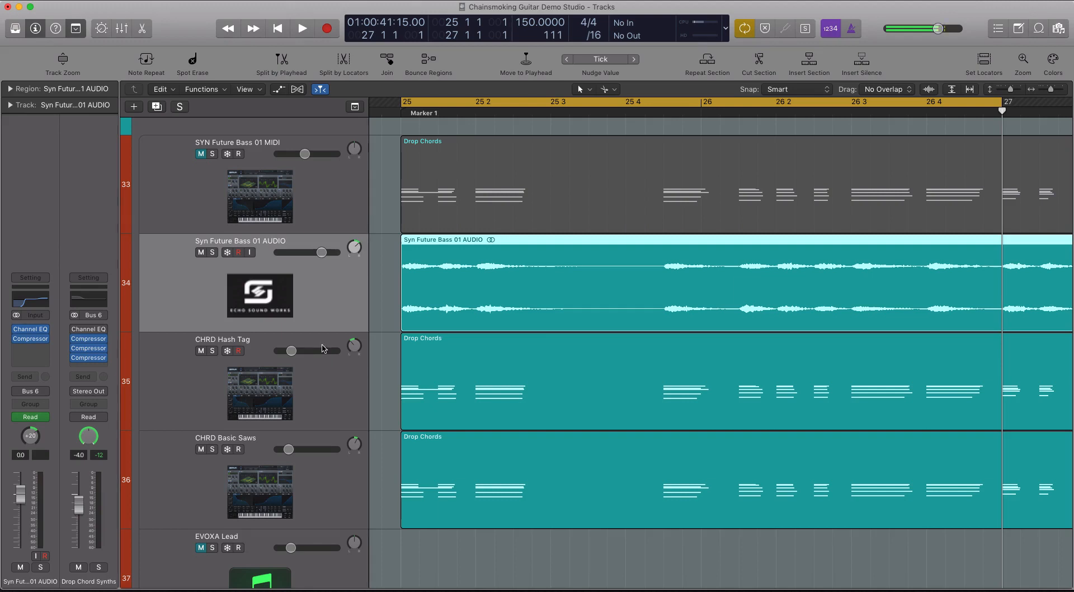
{"action": "key", "text": "ctrl+s"}
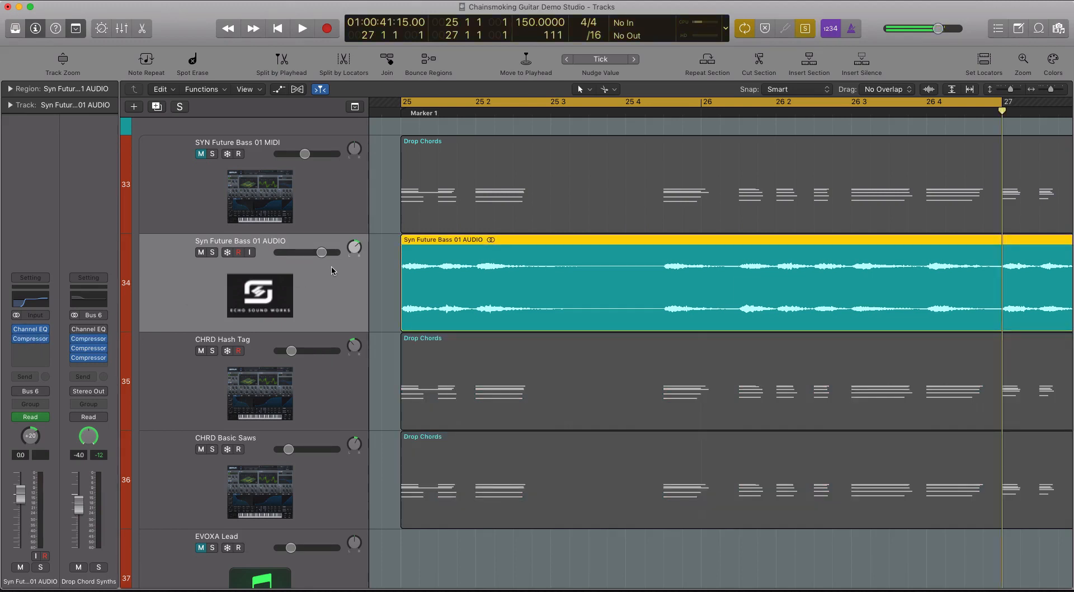
{"action": "key", "text": "space"}
{"action": "key", "text": "space"}
- Check the side-chain source list in the Compressor on the Syn Future Bass 01 AUDIO track, keep Audio 16 and close the plug-in
{"action": "left_click", "coordinate": [30, 338]}
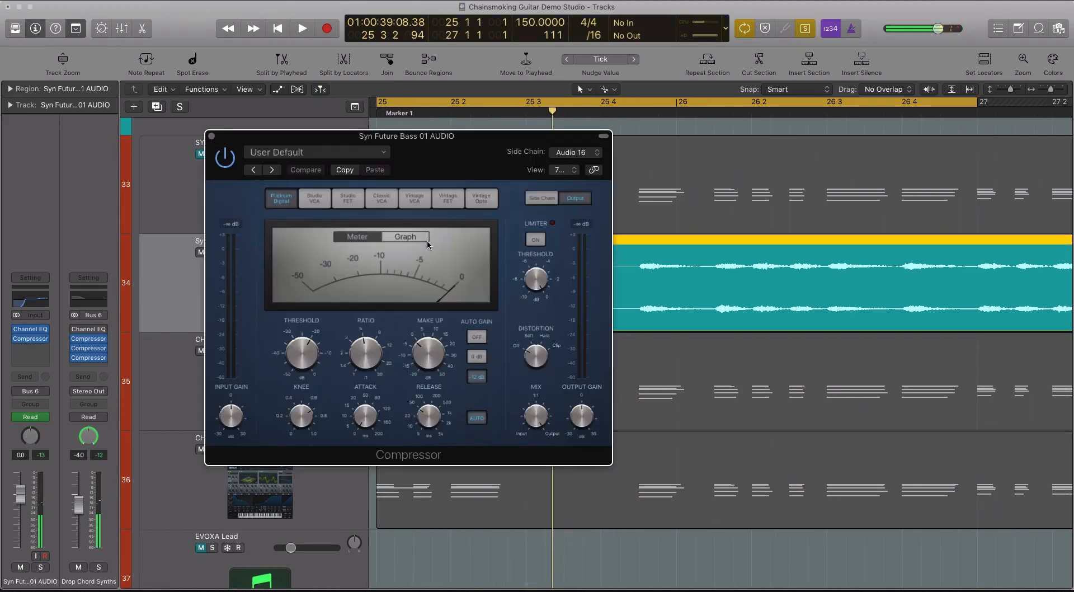
{"action": "left_click", "coordinate": [571, 153]}
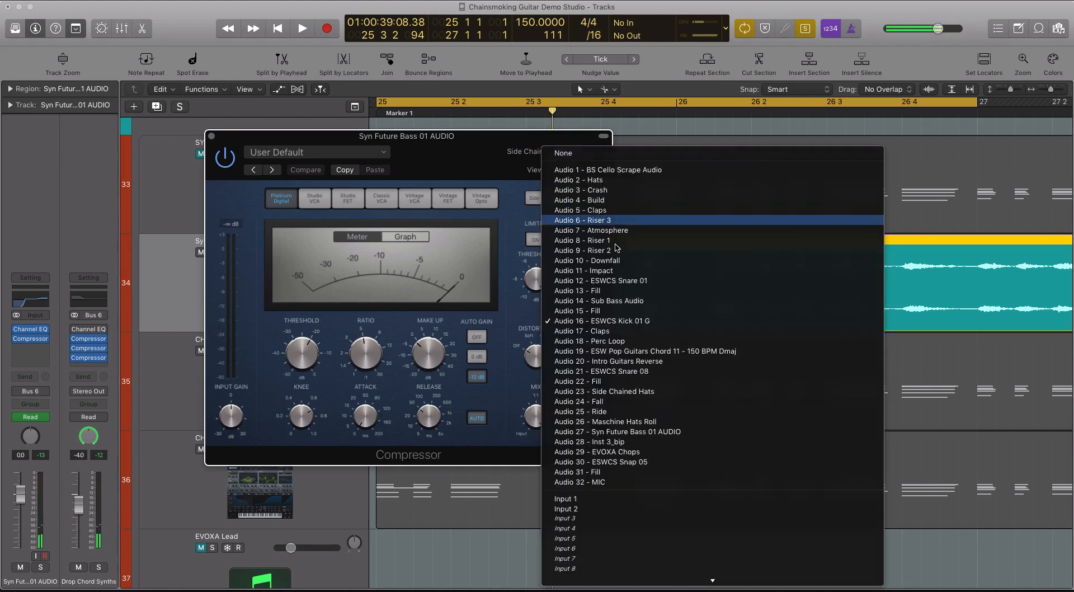
{"action": "left_click", "coordinate": [615, 331]}
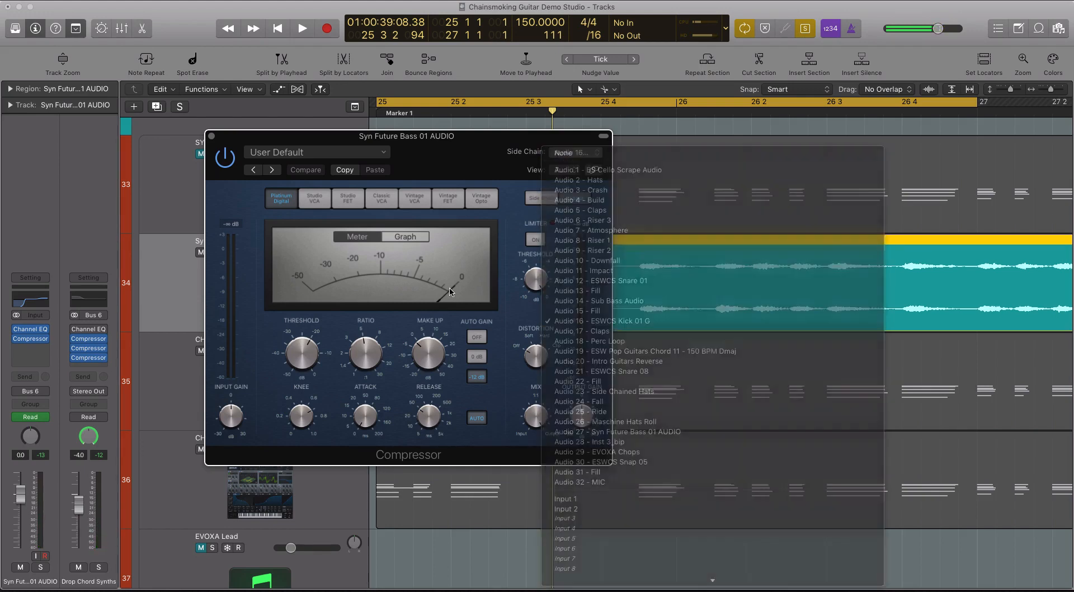
{"action": "left_click", "coordinate": [211, 136]}
- Add the ESWCS Kick 01 G regions from bar 25 through bar 28 to the soloed selection
{"action": "scroll", "coordinate": [524, 217], "scroll_direction": "up", "scroll_amount": 15}
{"action": "scroll", "coordinate": [525, 217], "scroll_direction": "up", "scroll_amount": 15}
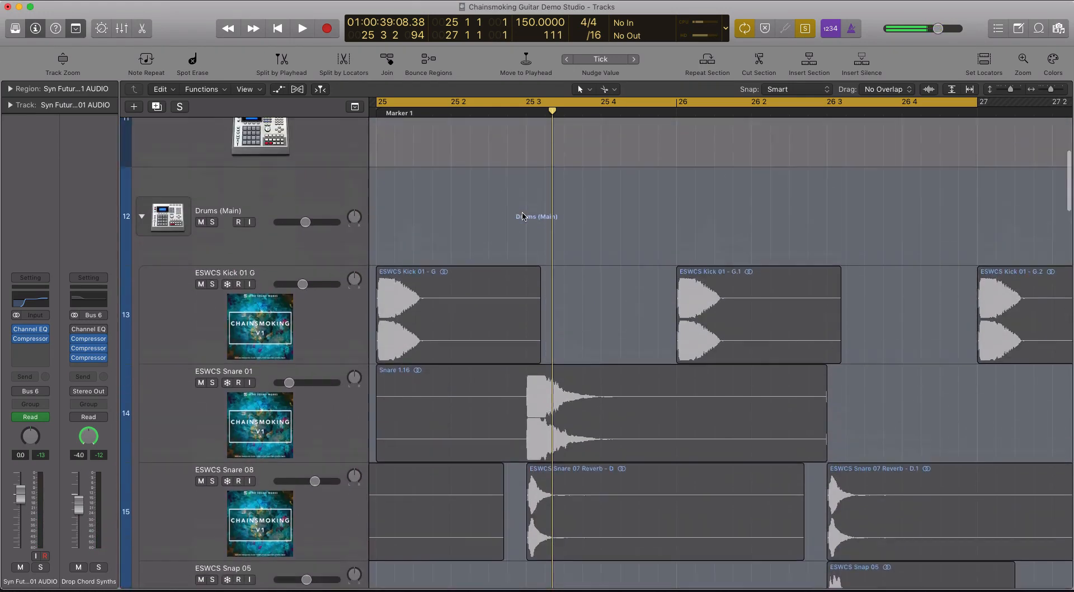
{"action": "scroll", "coordinate": [524, 217], "scroll_direction": "left", "scroll_amount": 1}
{"action": "key", "text": "super+Left"}
{"action": "key", "text": "super+Left"}
{"action": "left_click_drag", "start_coordinate": [672, 304], "coordinate": [1030, 347]}
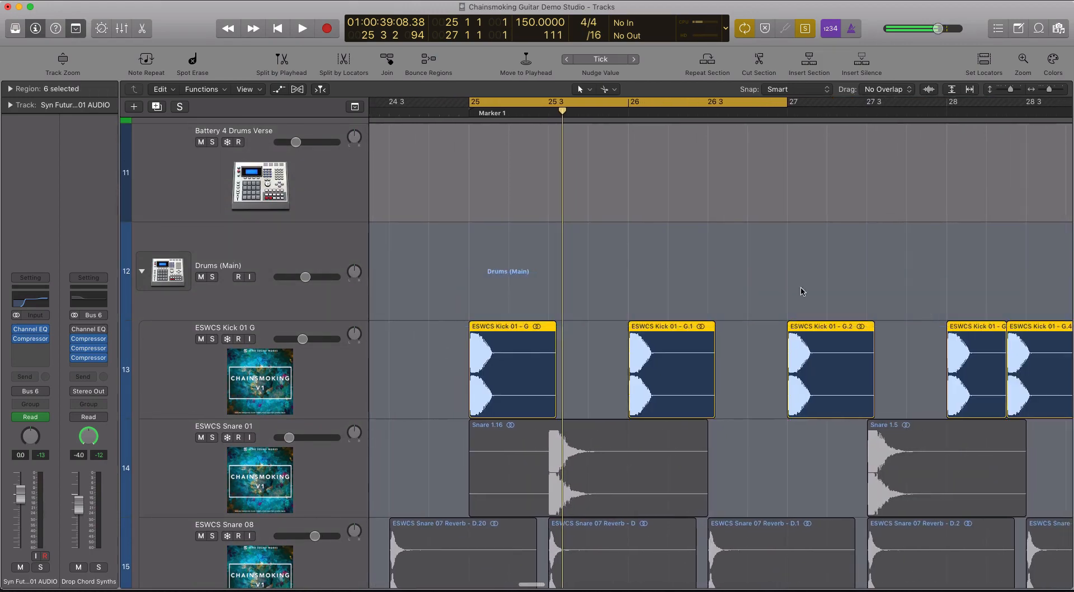
- Reopen the Syn Future Bass 01 AUDIO track's Compressor, audition the synth with the soloed kicks and close the plug-in
{"action": "scroll", "coordinate": [729, 284], "scroll_direction": "down", "scroll_amount": 20}
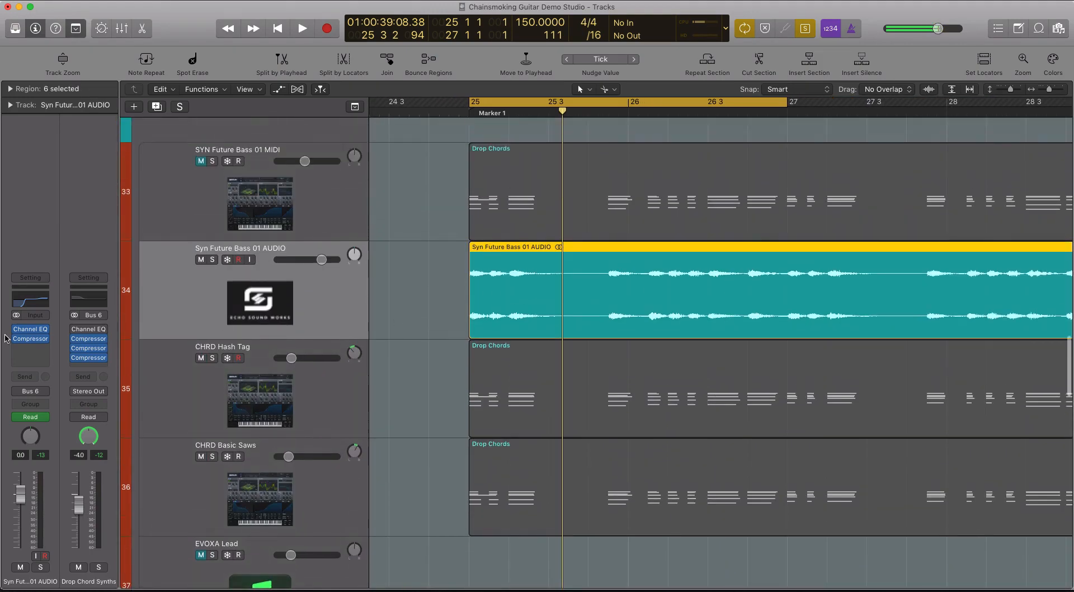
{"action": "left_click", "coordinate": [30, 339]}
{"action": "key", "text": "space"}
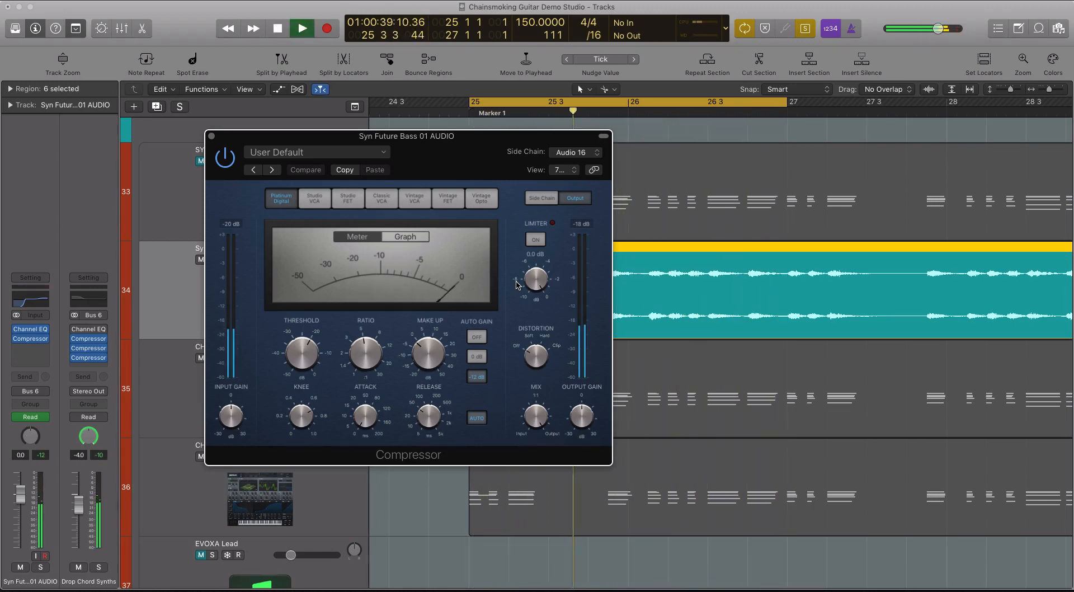
{"action": "key", "text": "space"}
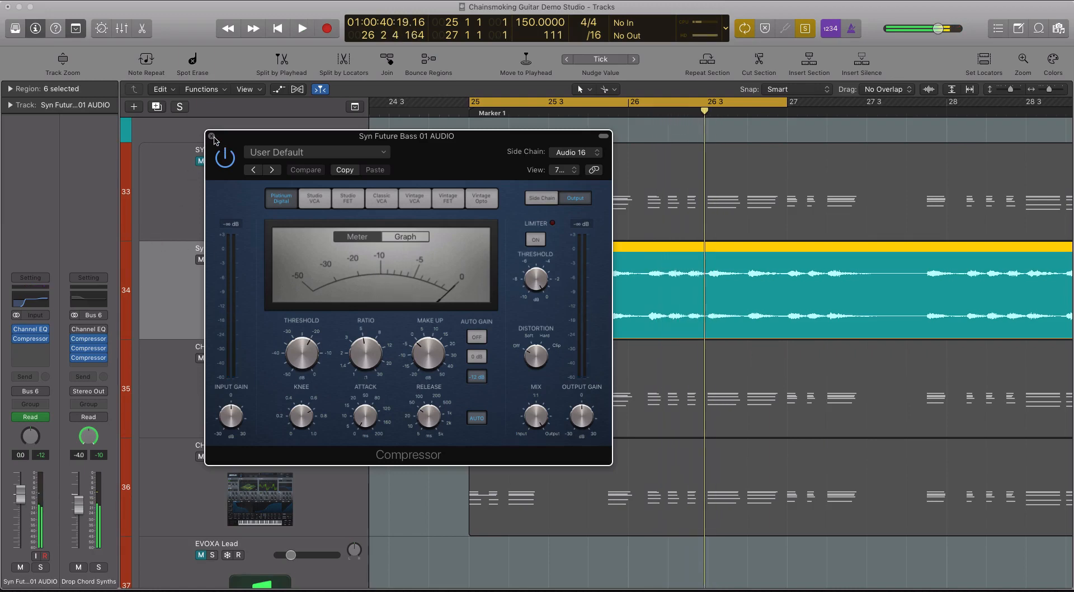
{"action": "left_click", "coordinate": [211, 136]}
- Examine where the Syn Future Bass 01 AUDIO chords fall around bar 26, placing the playhead at 25 4 3 and back at 26 1 1
{"action": "scroll", "coordinate": [634, 177], "scroll_direction": "up", "scroll_amount": 3}
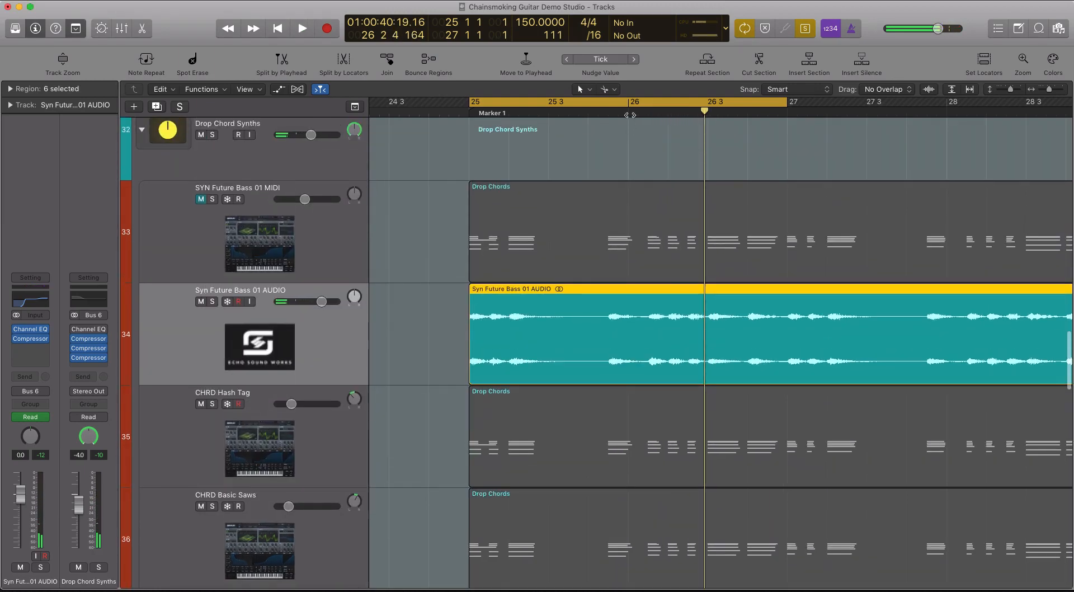
{"action": "left_click", "coordinate": [630, 115]}
{"action": "key", "text": "super+Down"}
{"action": "key", "text": "super+Down"}
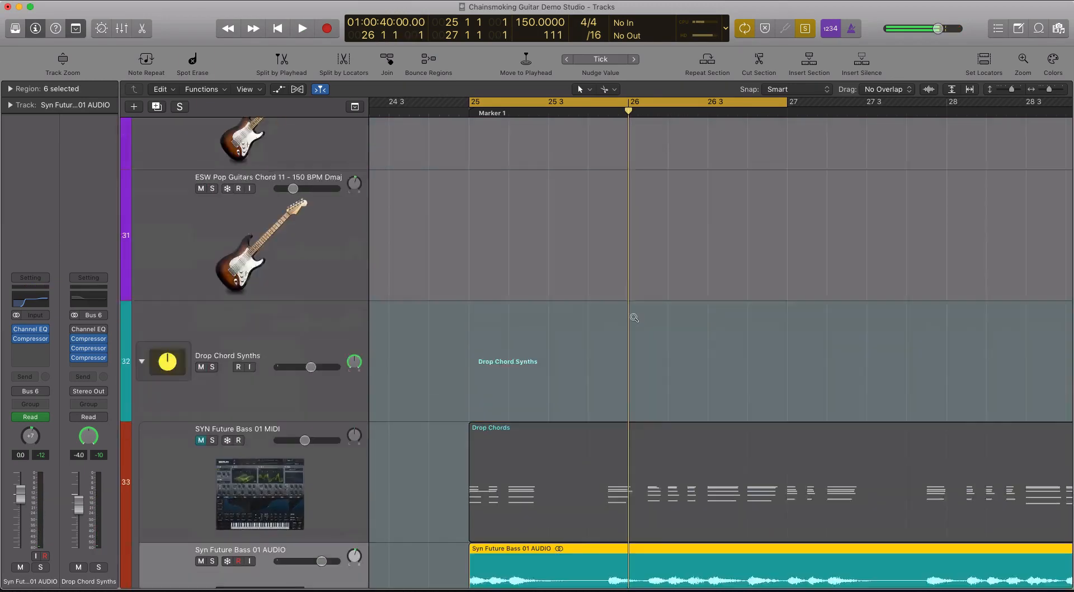
{"action": "key", "text": "super+Right"}
{"action": "scroll", "coordinate": [633, 320], "scroll_direction": "down", "scroll_amount": 10}
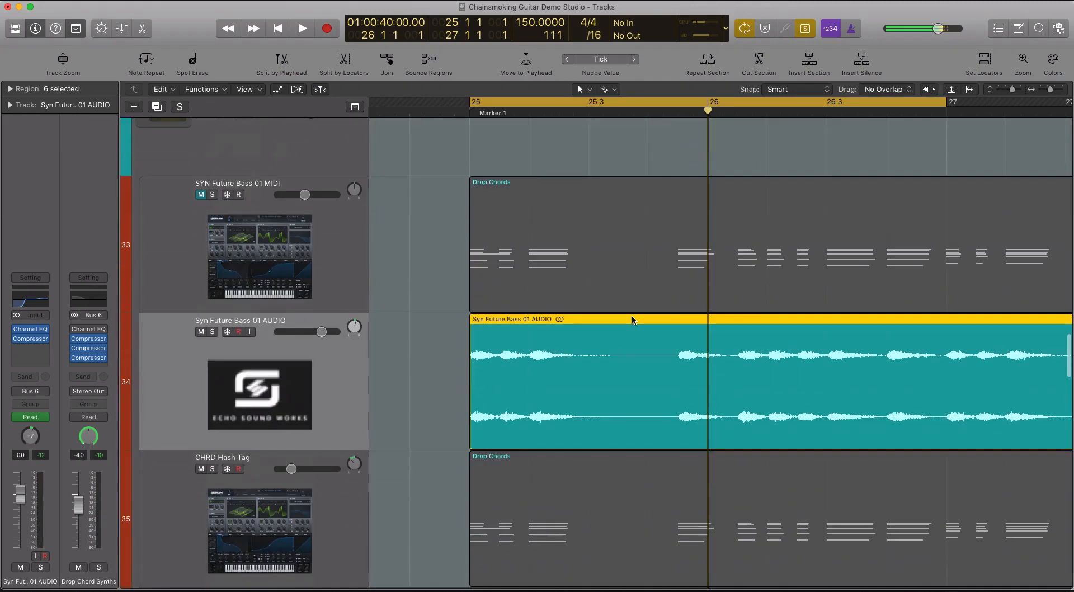
{"action": "left_click", "coordinate": [679, 113]}
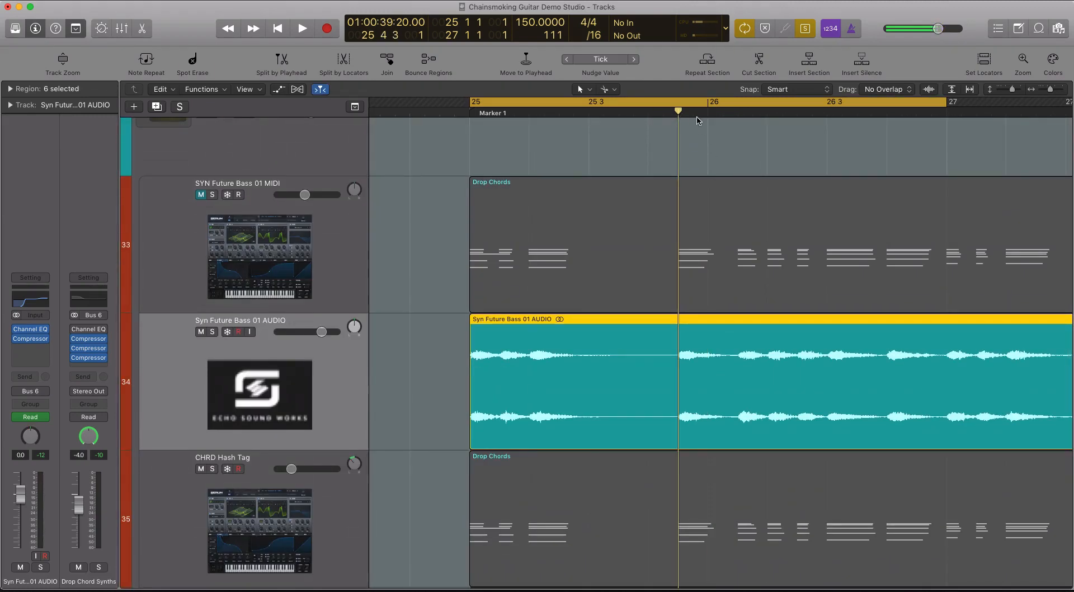
{"action": "left_click", "coordinate": [694, 115]}
{"action": "left_click", "coordinate": [708, 115]}
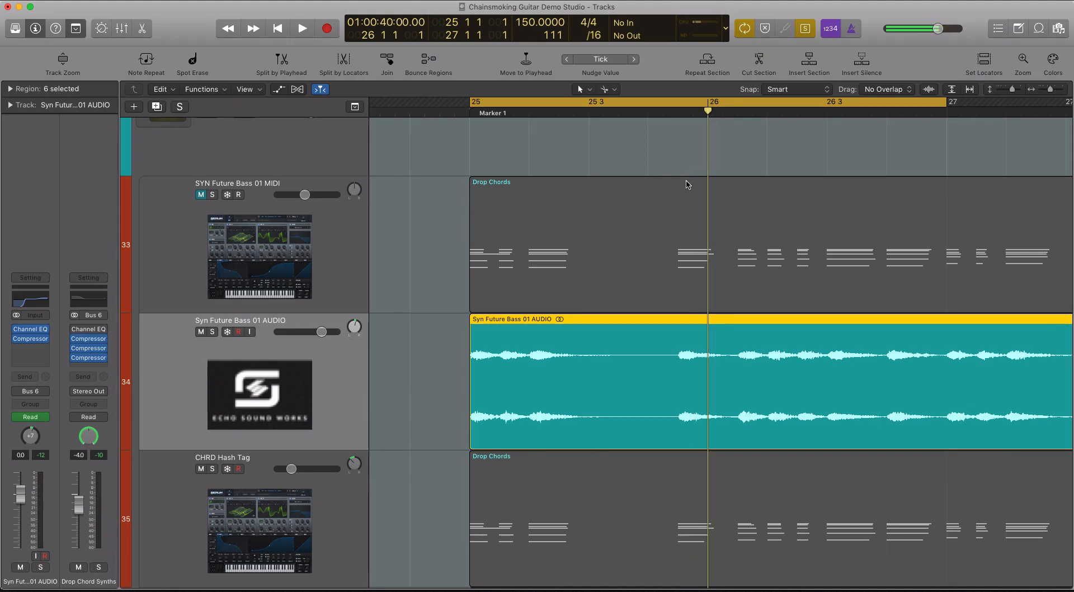
{"action": "key", "text": "super+Left"}
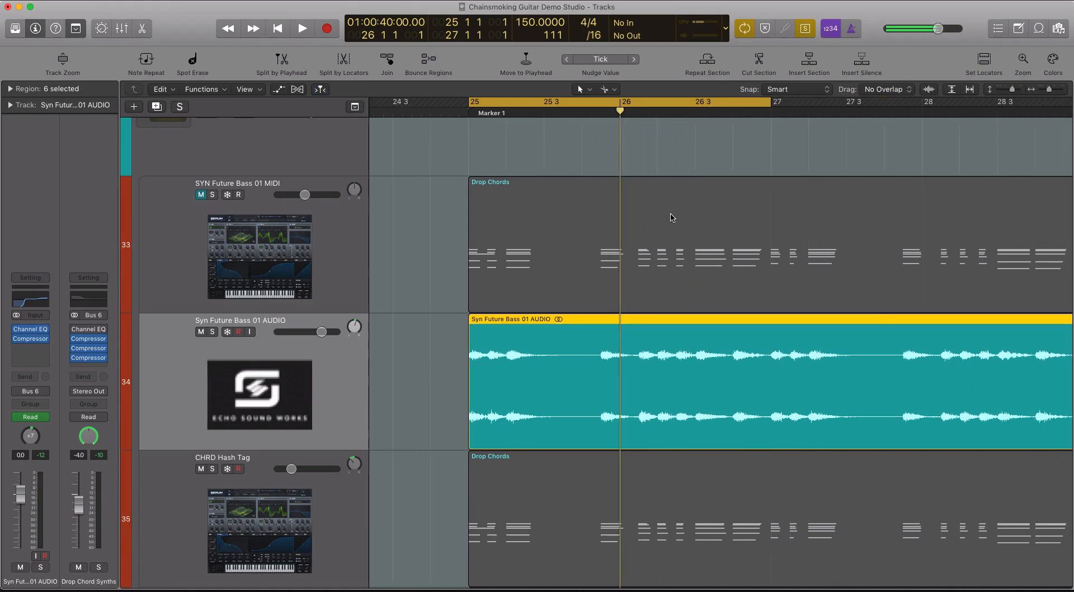
{"action": "scroll", "coordinate": [672, 220], "scroll_direction": "right", "scroll_amount": 2}
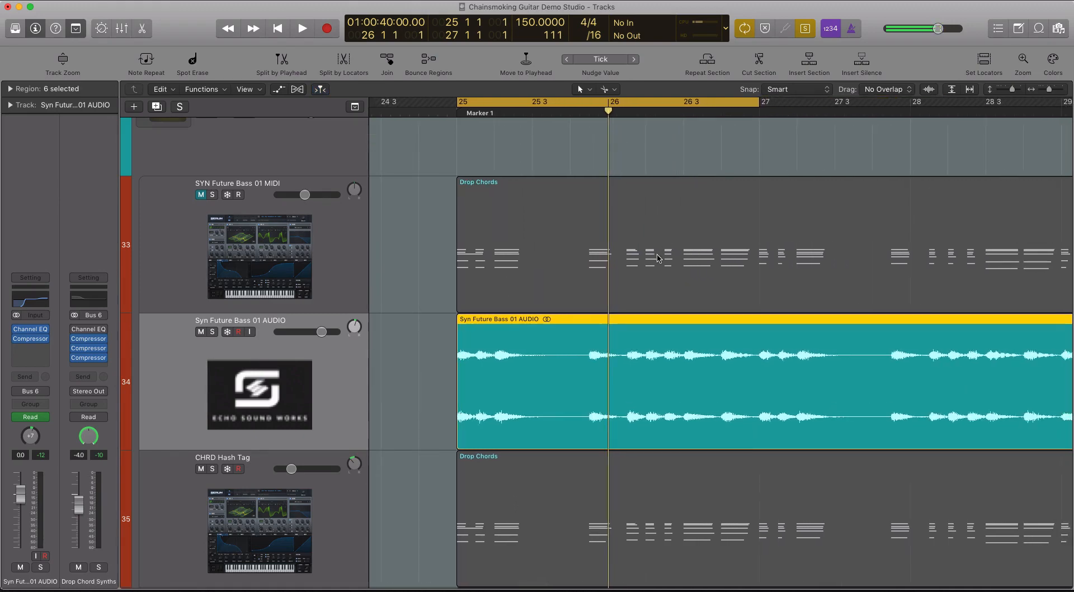
- Turn solo off for the current selection, select the CHRD Hash Tag track and solo its Drop Chords region
{"action": "scroll", "coordinate": [659, 258], "scroll_direction": "down", "scroll_amount": 5}
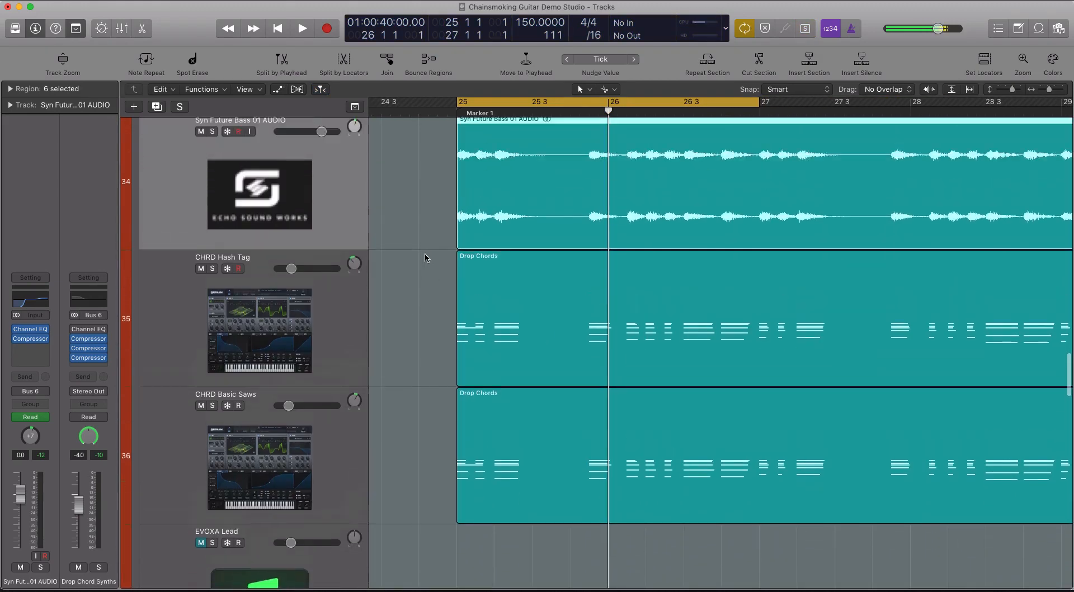
{"action": "scroll", "coordinate": [425, 258], "scroll_direction": "up", "scroll_amount": 2}
{"action": "left_click", "coordinate": [351, 341]}
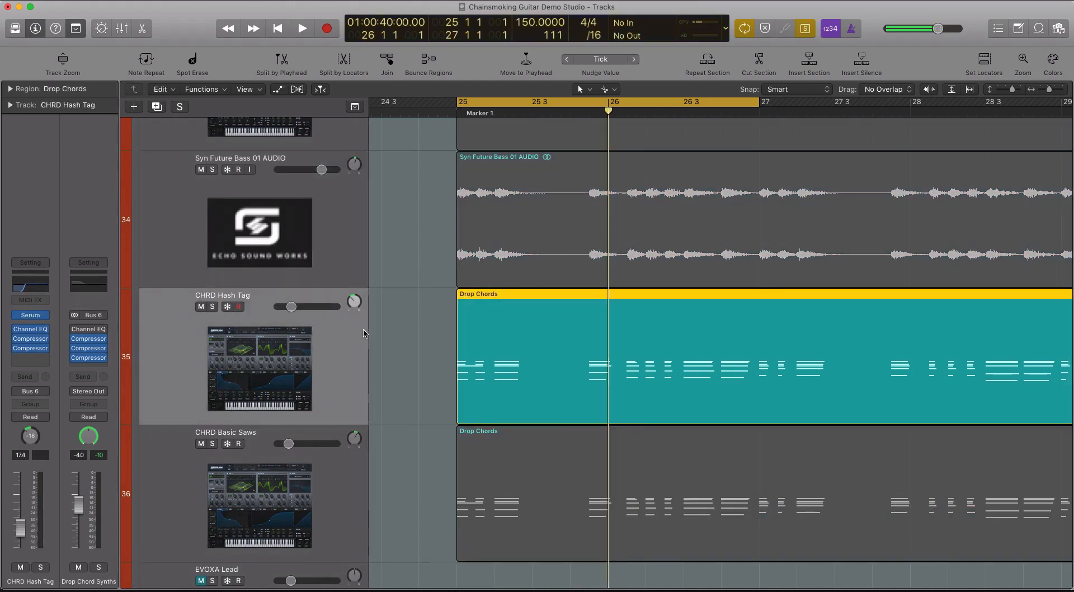
- Audition the soloed CHRD Hash Tag chords, check the side-chain source list of its first Compressor and close the plug-in
{"action": "key", "text": "space"}
{"action": "key", "text": "space"}
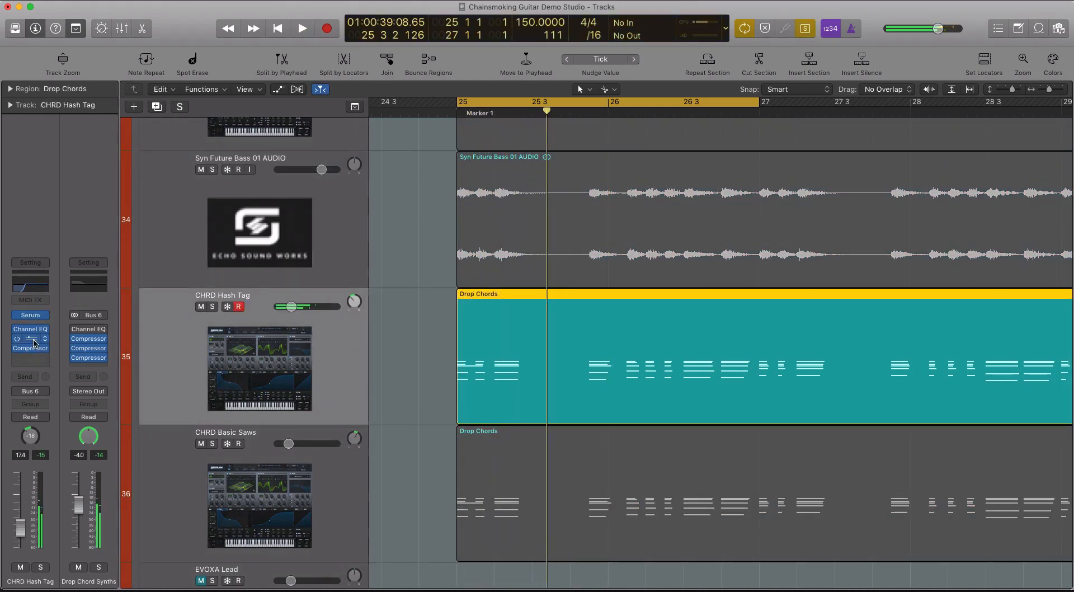
{"action": "left_click", "coordinate": [32, 339]}
{"action": "left_click", "coordinate": [657, 175]}
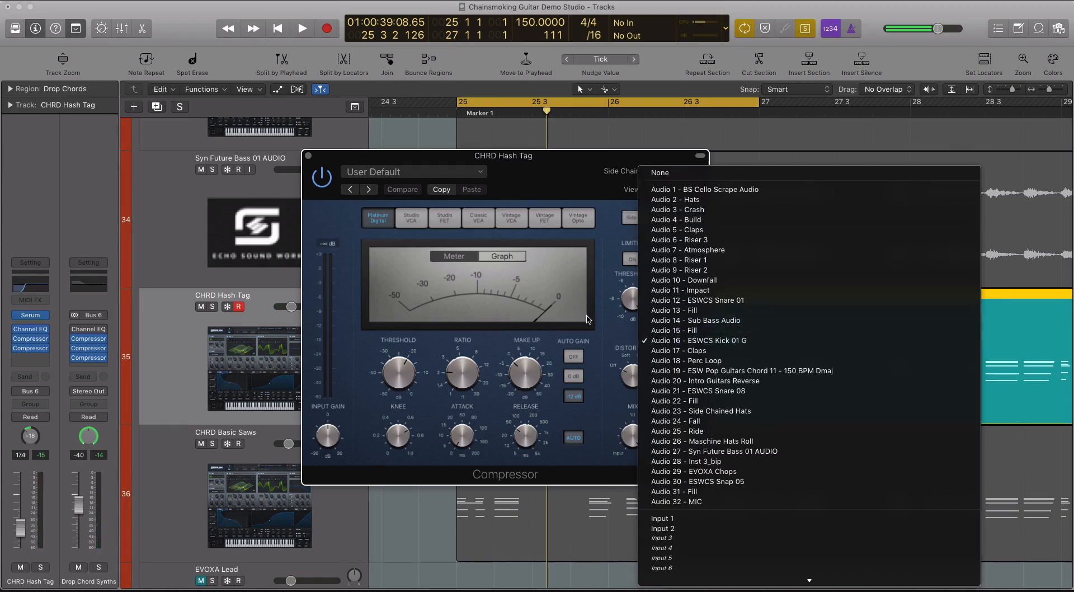
{"action": "left_click", "coordinate": [587, 319]}
{"action": "left_click", "coordinate": [308, 156]}
- Select the CHRD Basic Saws track, check its Compressor's side-chain source list, keep Audio 29 - EVOXA Chops and close the plug-in
{"action": "scroll", "coordinate": [328, 337], "scroll_direction": "down", "scroll_amount": 5}
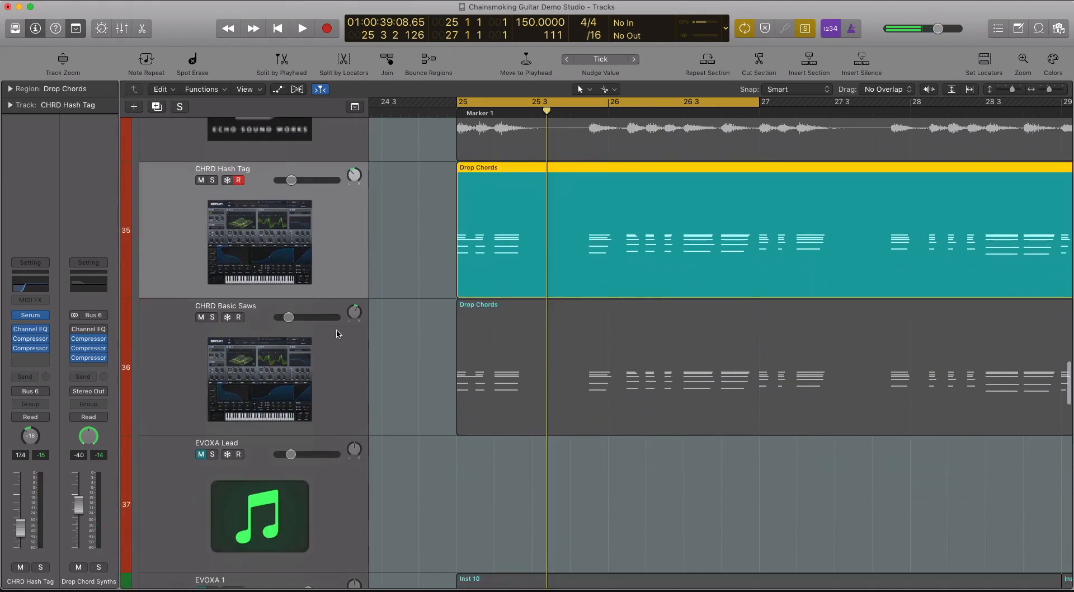
{"action": "left_click", "coordinate": [328, 337]}
{"action": "left_click", "coordinate": [45, 330]}
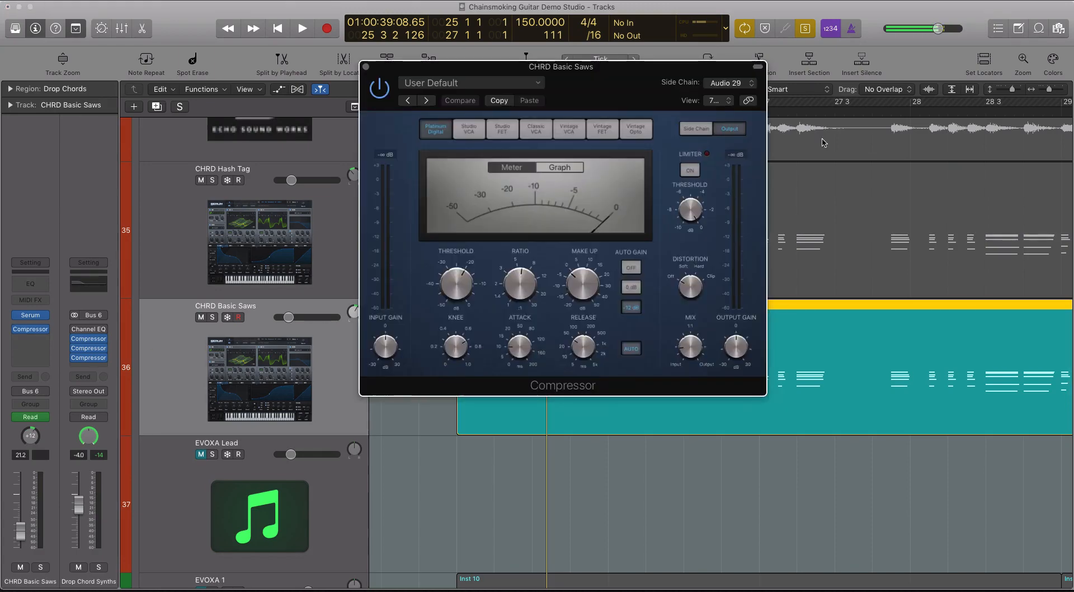
{"action": "left_click", "coordinate": [723, 84]}
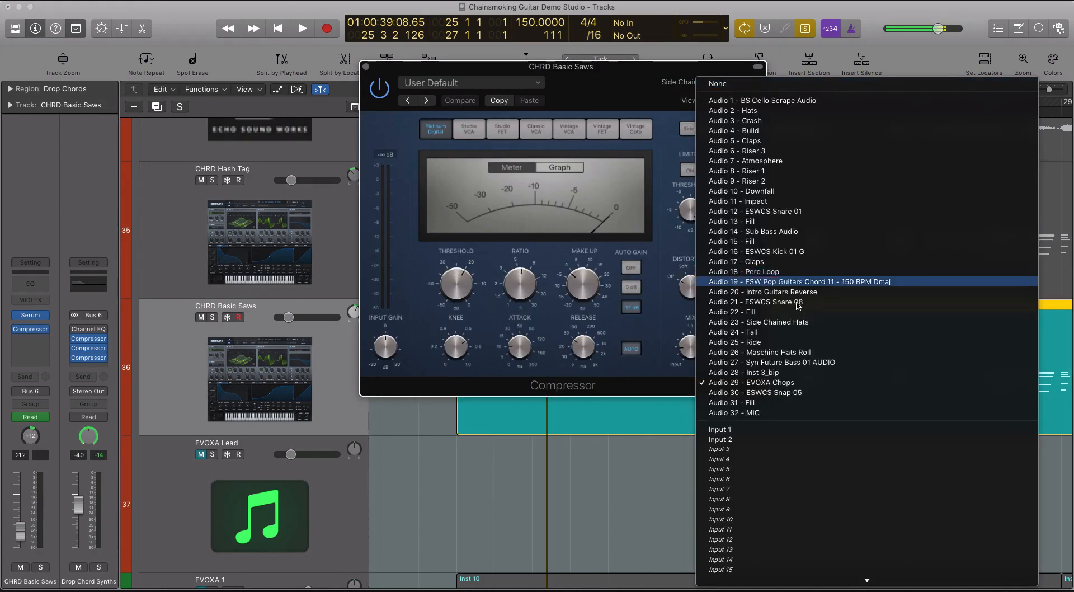
{"action": "left_click", "coordinate": [750, 382]}
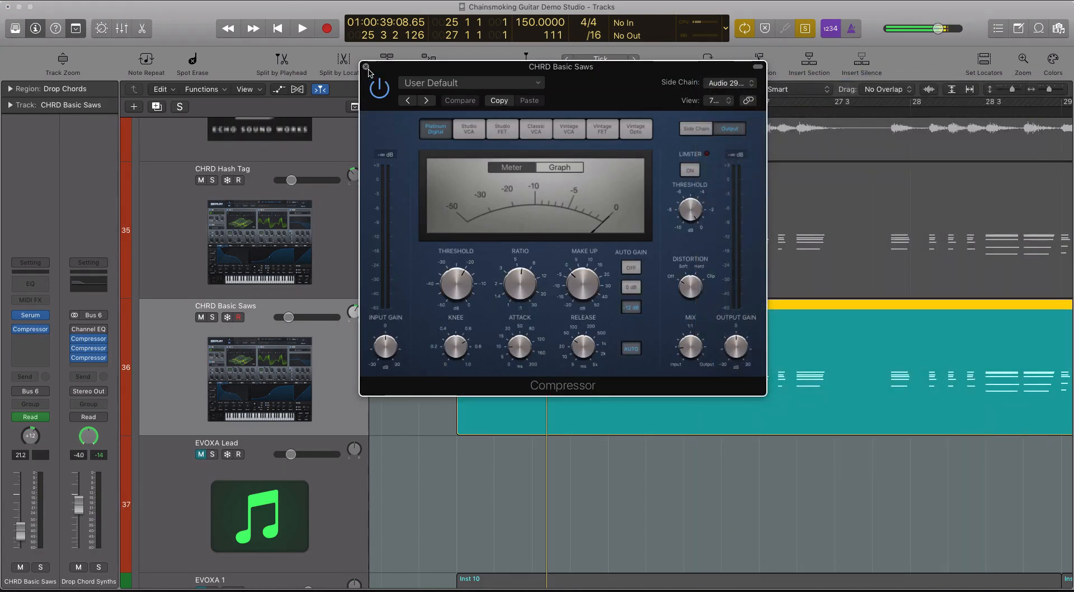
{"action": "left_click", "coordinate": [366, 66]}
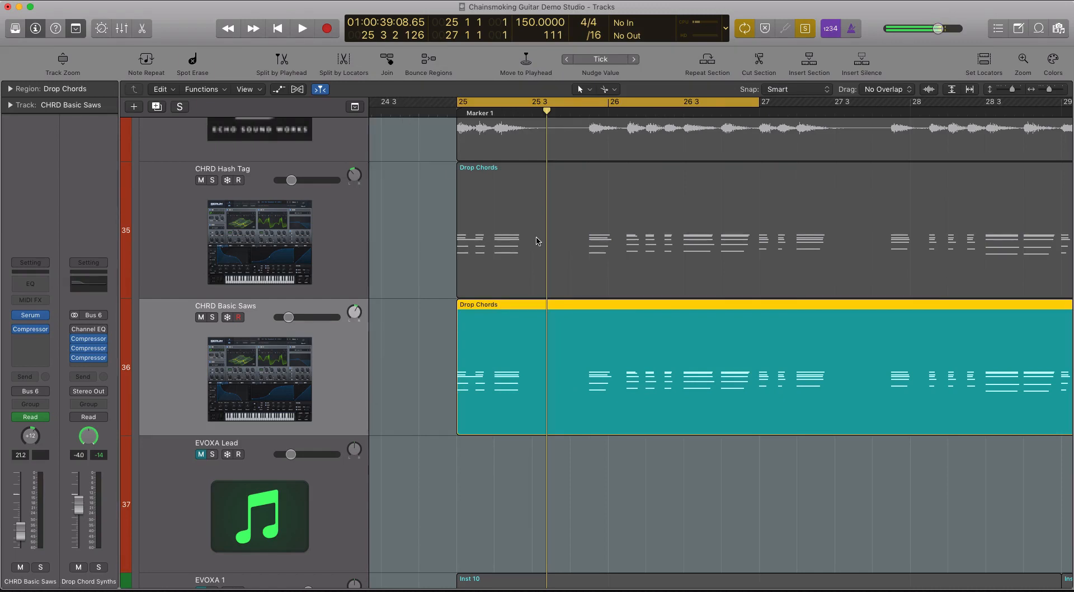
- Add the CHRD Hash Tag Drop Chords region to the selection, return to CHRD Basic Saws alone and audition it
{"action": "scroll", "coordinate": [537, 241], "scroll_direction": "up", "scroll_amount": 2}
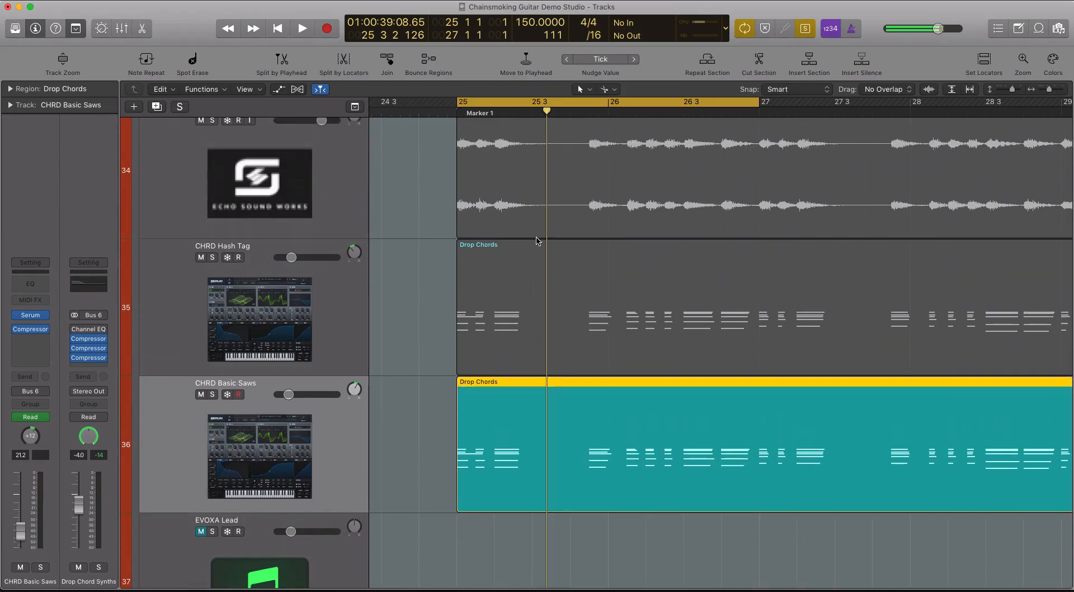
{"action": "scroll", "coordinate": [537, 241], "scroll_direction": "up", "scroll_amount": 2}
{"action": "scroll", "coordinate": [537, 241], "scroll_direction": "up", "scroll_amount": 2}
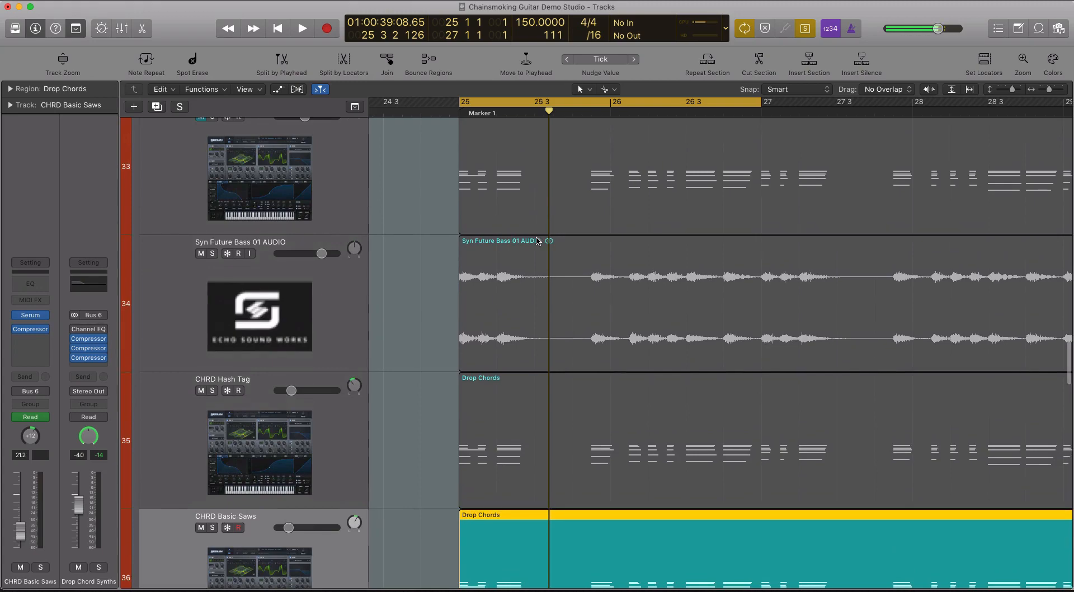
{"action": "scroll", "coordinate": [502, 269], "scroll_direction": "down", "scroll_amount": 3}
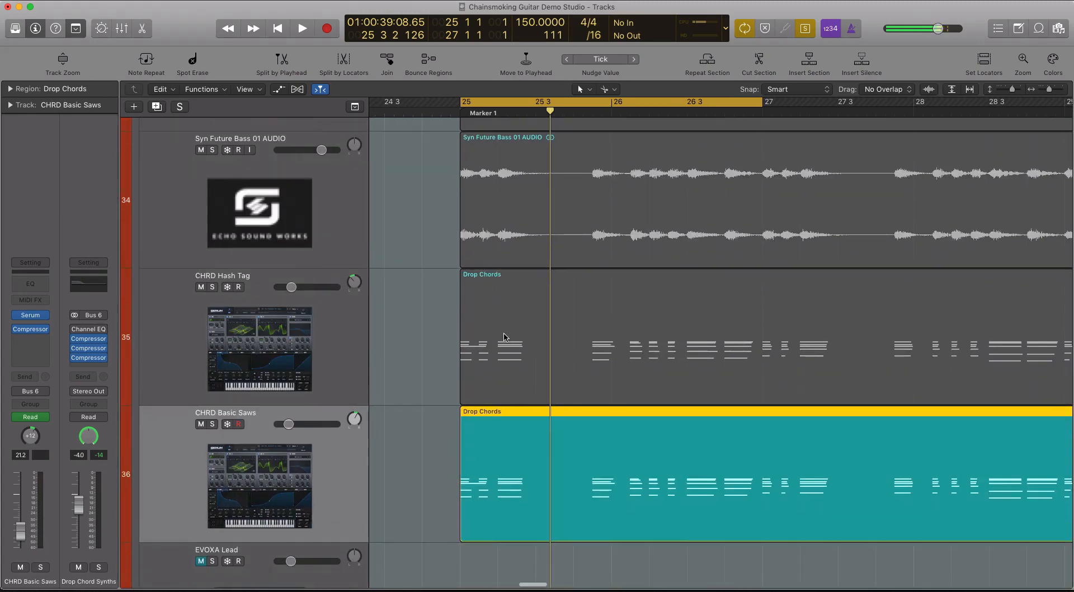
{"action": "left_click", "coordinate": [503, 336], "text": "shift"}
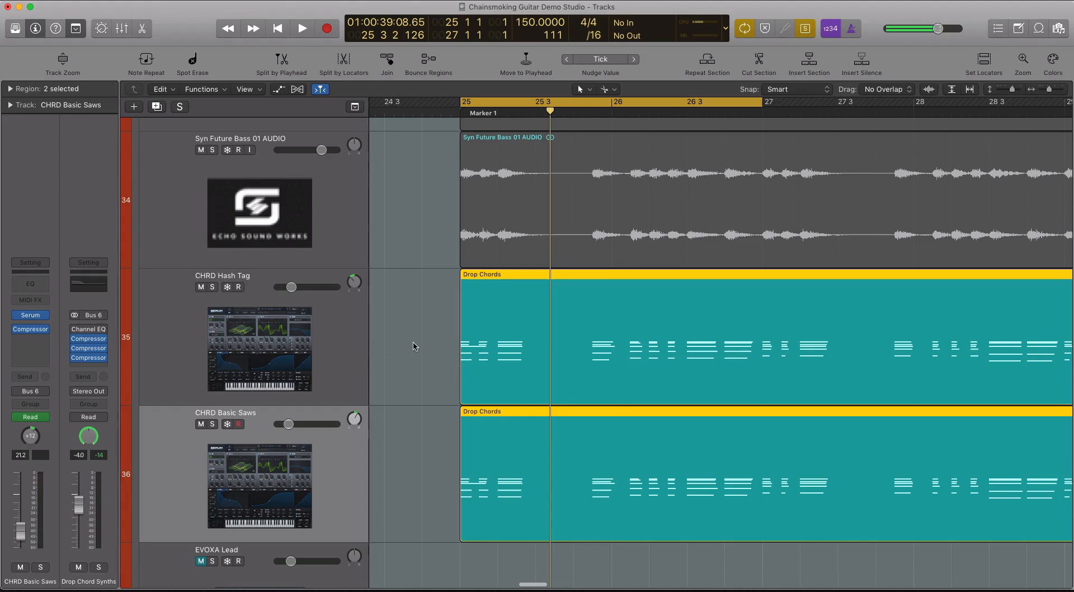
{"action": "scroll", "coordinate": [418, 350], "scroll_direction": "down", "scroll_amount": 3}
{"action": "left_click", "coordinate": [347, 358]}
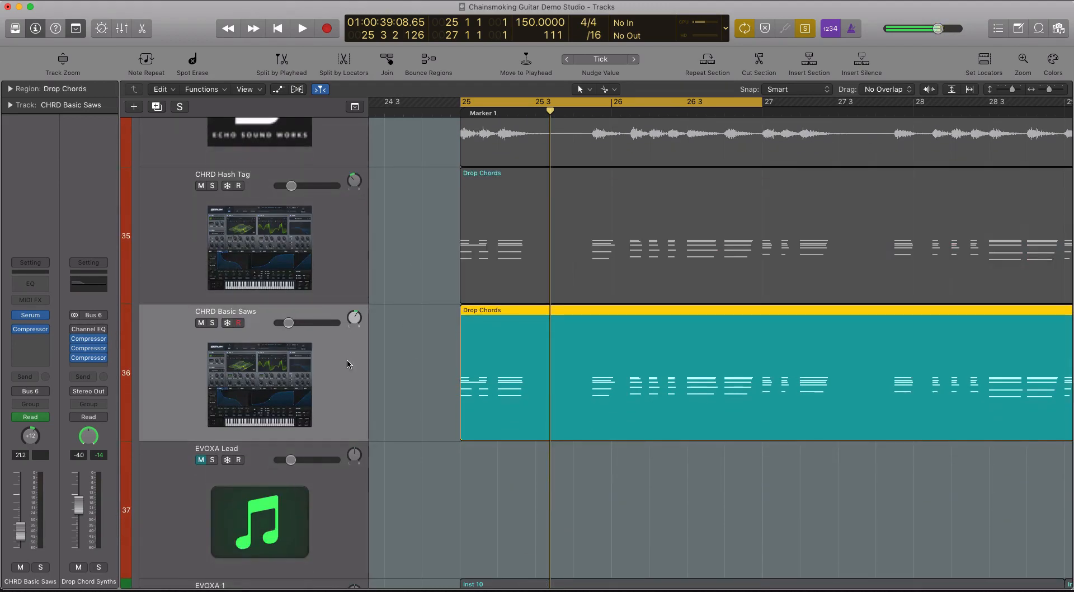
{"action": "key", "text": "space"}
- Audition CHRD Basic Saws soloed with the EVOXA Chops region while its Compressor is open, close the plug-in and turn solo off
{"action": "left_click", "coordinate": [24, 331]}
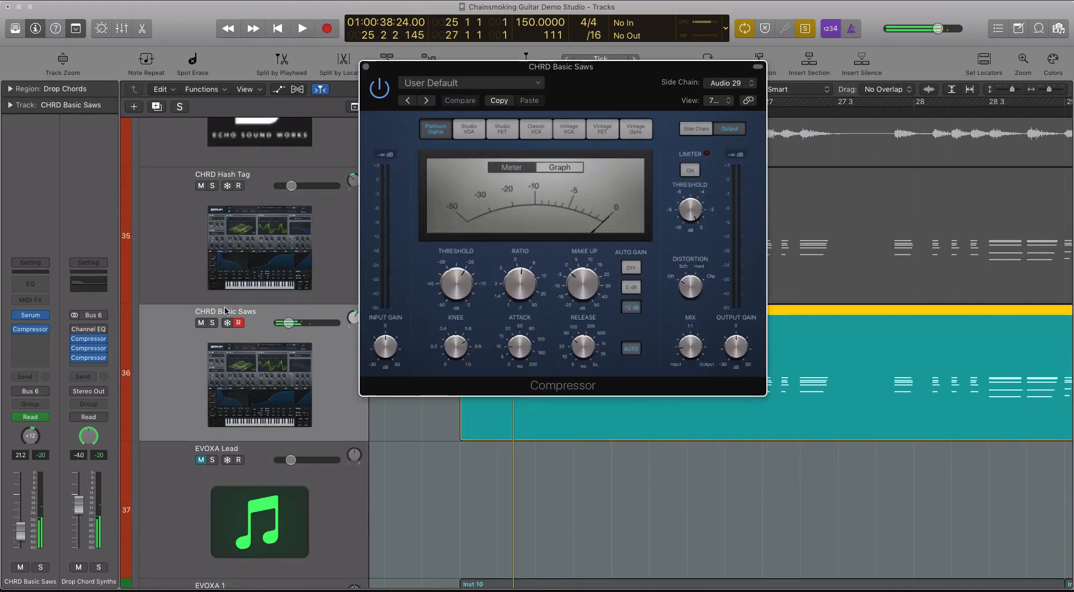
{"action": "scroll", "coordinate": [540, 397], "scroll_direction": "down", "scroll_amount": 12}
{"action": "scroll", "coordinate": [540, 394], "scroll_direction": "down", "scroll_amount": 15}
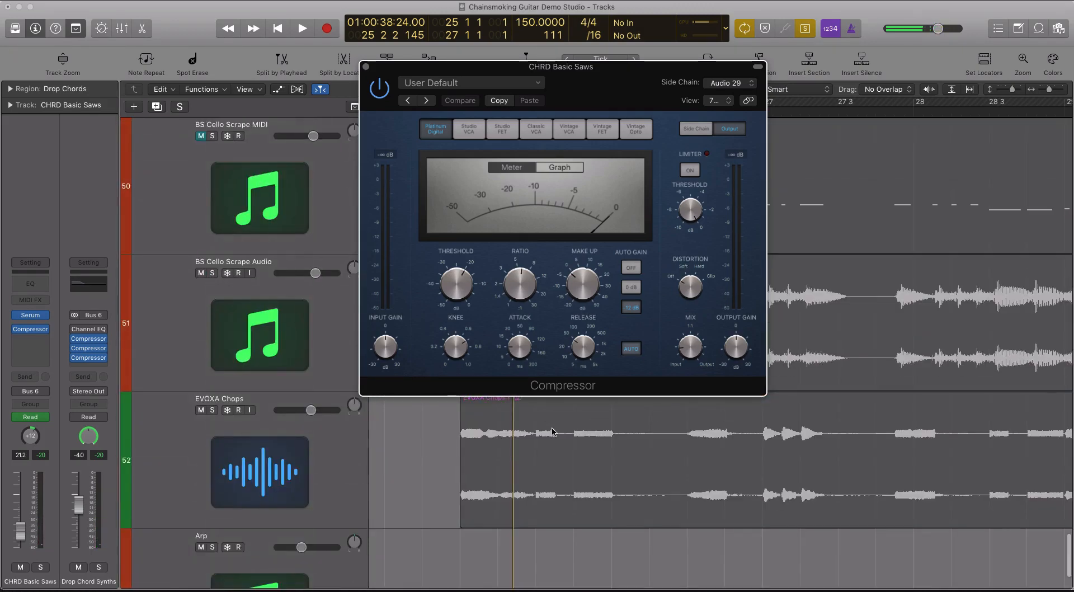
{"action": "left_click", "coordinate": [556, 463]}
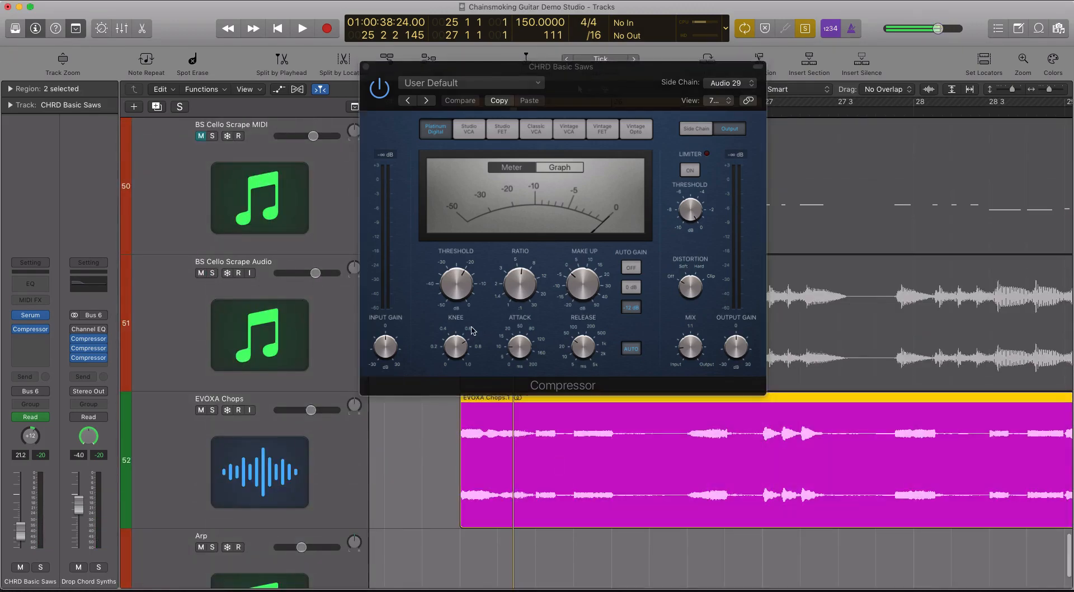
{"action": "mouse_move", "coordinate": [471, 330]}
{"action": "key", "text": "space"}
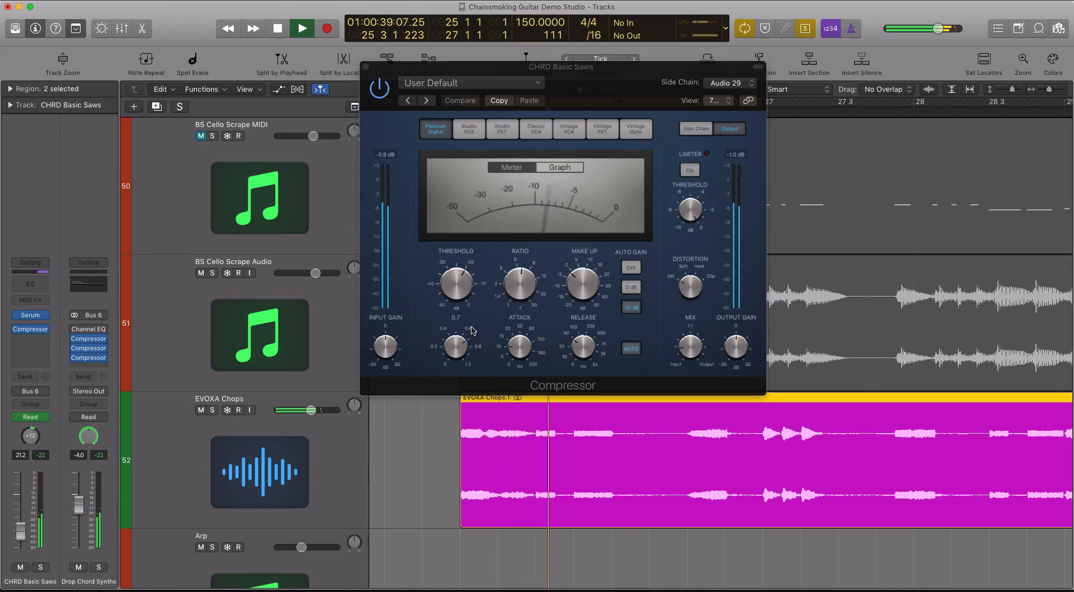
{"action": "key", "text": "space"}
{"action": "left_click", "coordinate": [366, 67]}
{"action": "key", "text": "ctrl+s"}
- Select the CHRD Hash Tag and CHRD Basic Saws tracks together, solo their Drop Chords regions and audition them
{"action": "scroll", "coordinate": [515, 196], "scroll_direction": "up", "scroll_amount": 3}
{"action": "scroll", "coordinate": [514, 196], "scroll_direction": "up", "scroll_amount": 15}
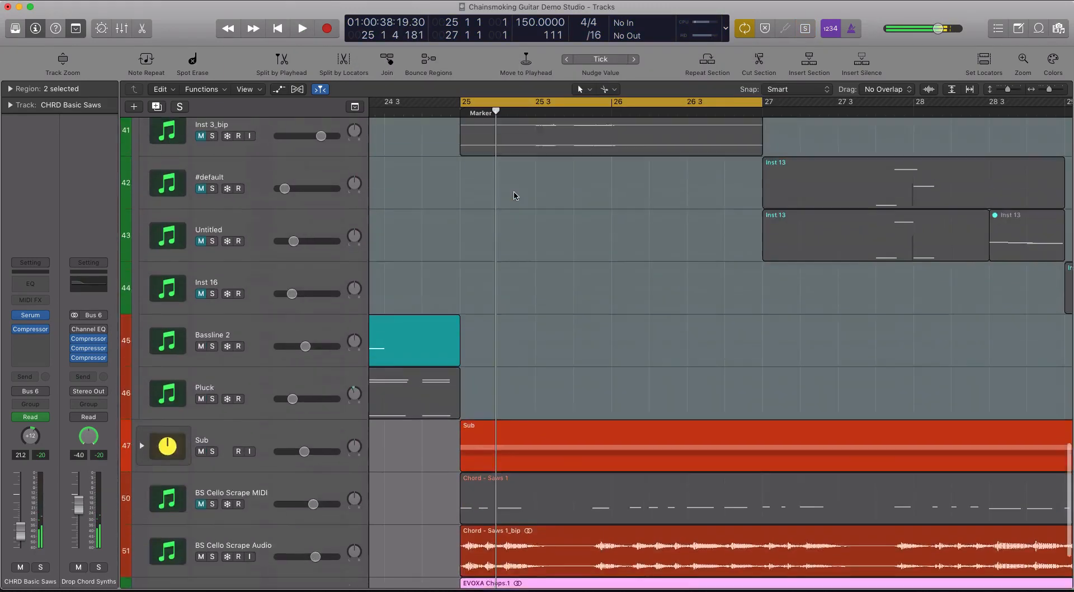
{"action": "scroll", "coordinate": [514, 196], "scroll_direction": "up", "scroll_amount": 2}
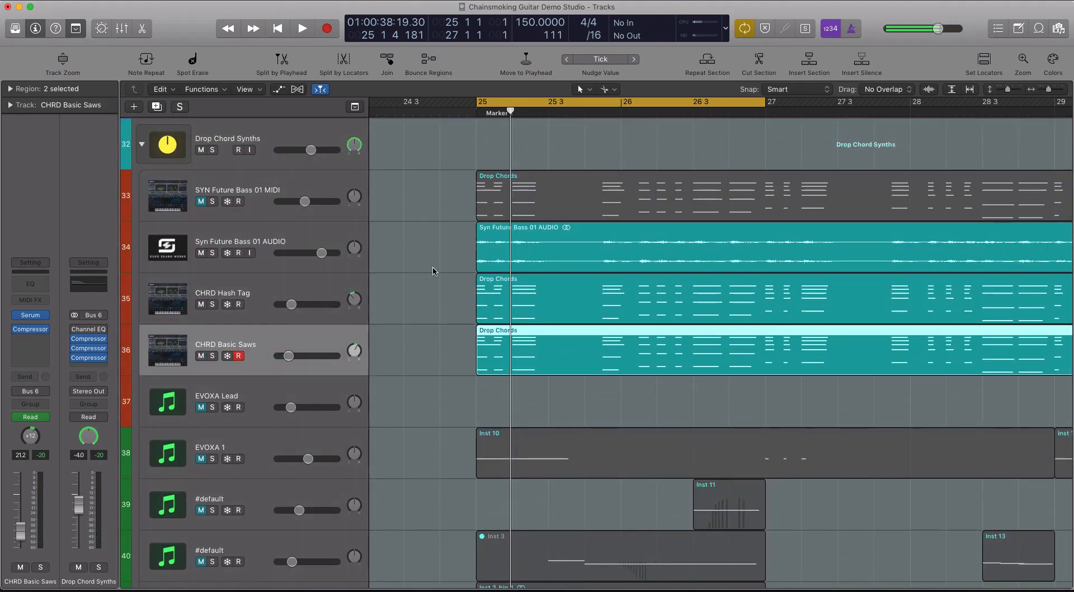
{"action": "left_click", "coordinate": [258, 294]}
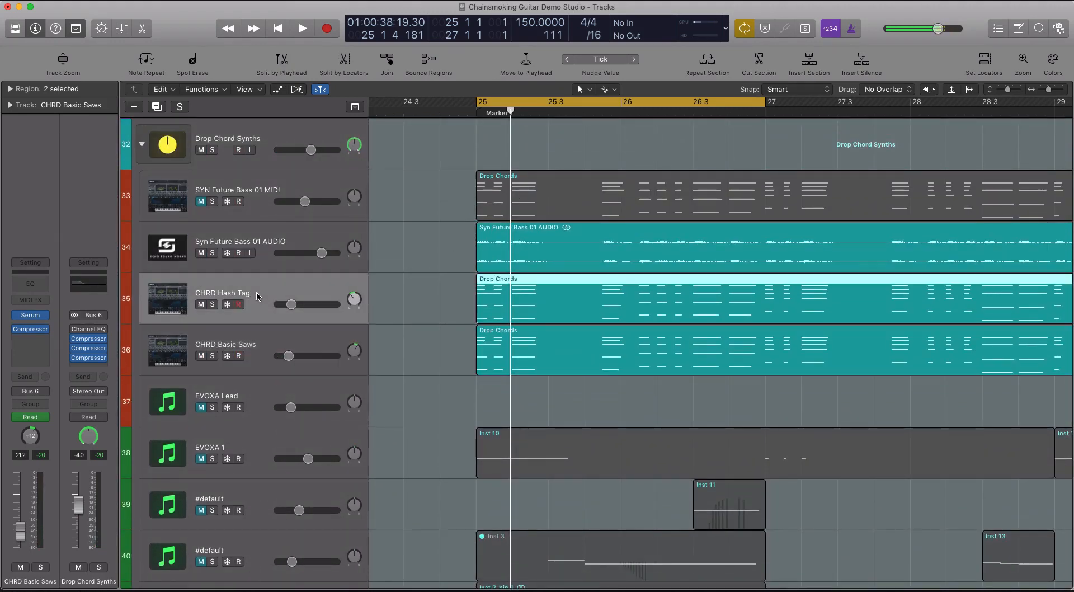
{"action": "left_click", "coordinate": [307, 327], "text": "shift"}
{"action": "key", "text": "super+Down"}
{"action": "key", "text": "super+Down"}
{"action": "key", "text": "super+Right"}
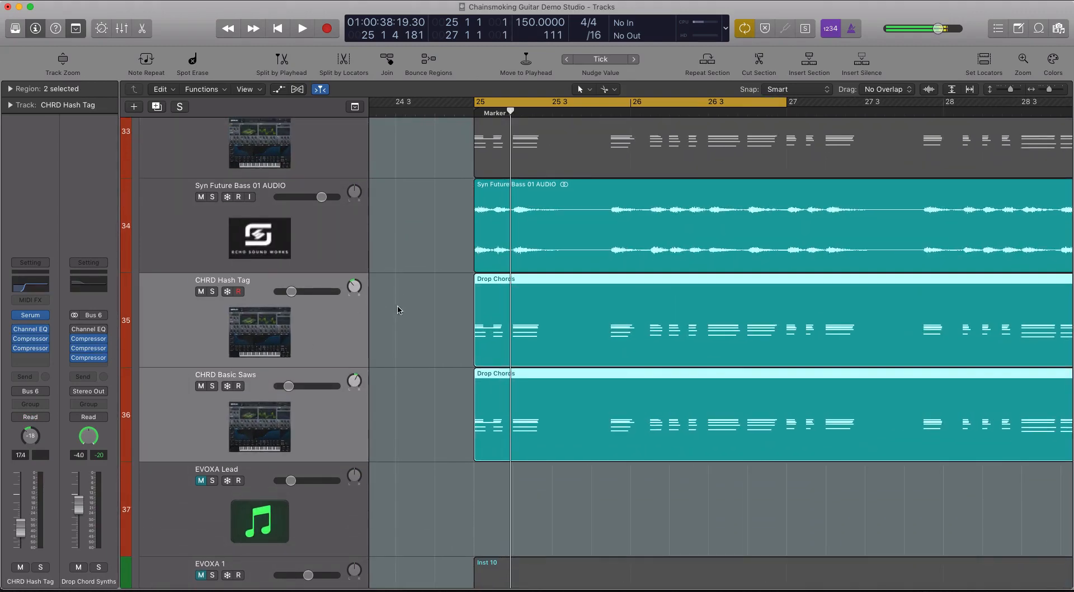
{"action": "key", "text": "ctrl+s"}
{"action": "key", "text": "space"}
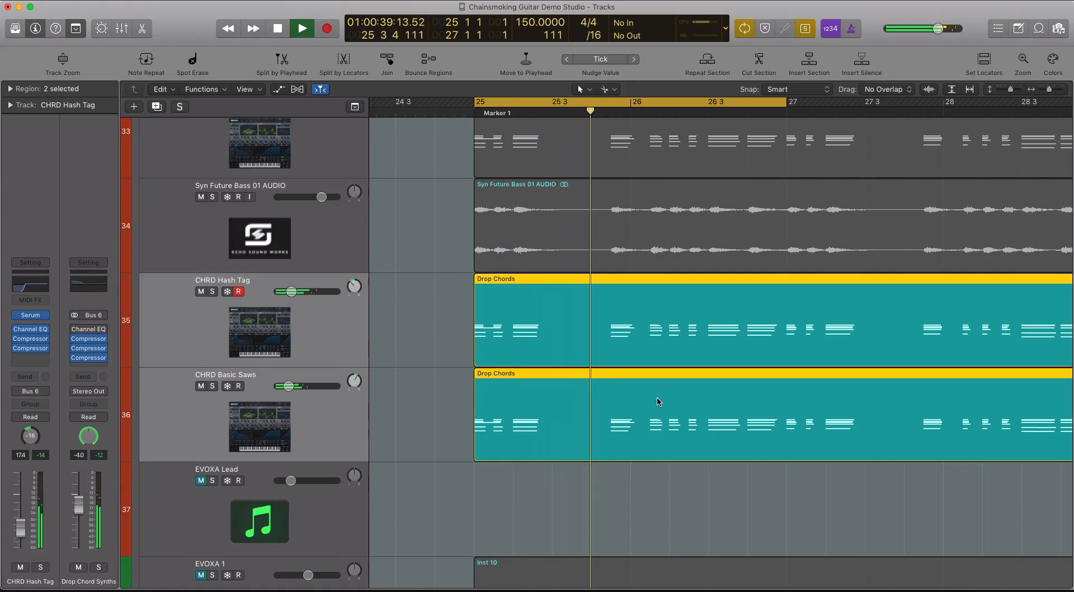
{"action": "key", "text": "space"}
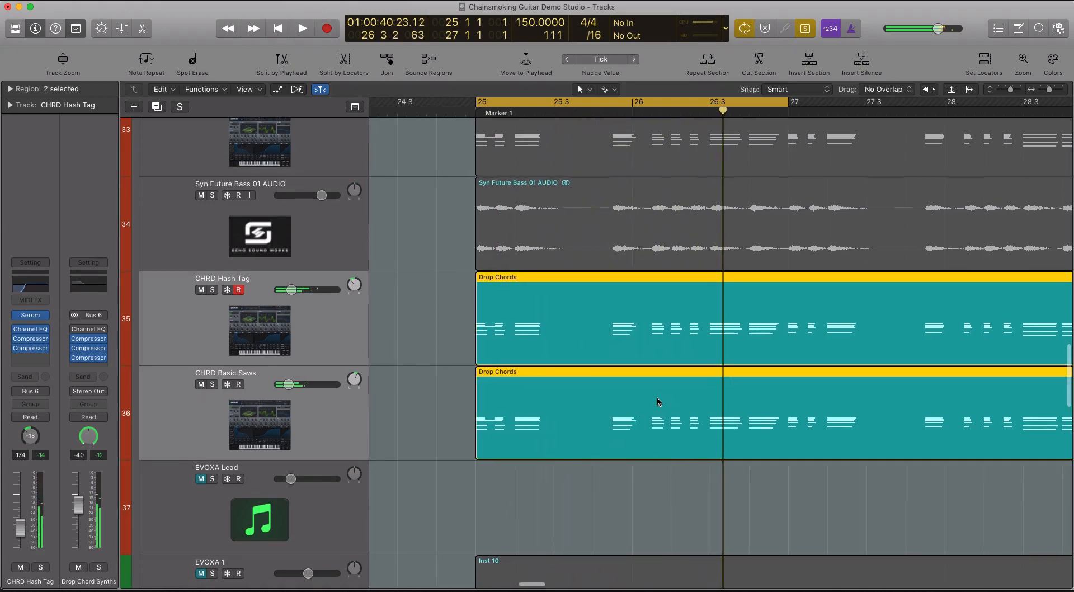
- Add the drop's ESWCS Kick 01 G, ESWCS Snare 01 and ESWCS Snare 08 regions to the soloed chords and audition the combination
{"action": "scroll", "coordinate": [657, 400], "scroll_direction": "up", "scroll_amount": 20}
{"action": "left_click", "coordinate": [514, 345], "text": "shift"}
{"action": "scroll", "coordinate": [538, 392], "scroll_direction": "right", "scroll_amount": 1}
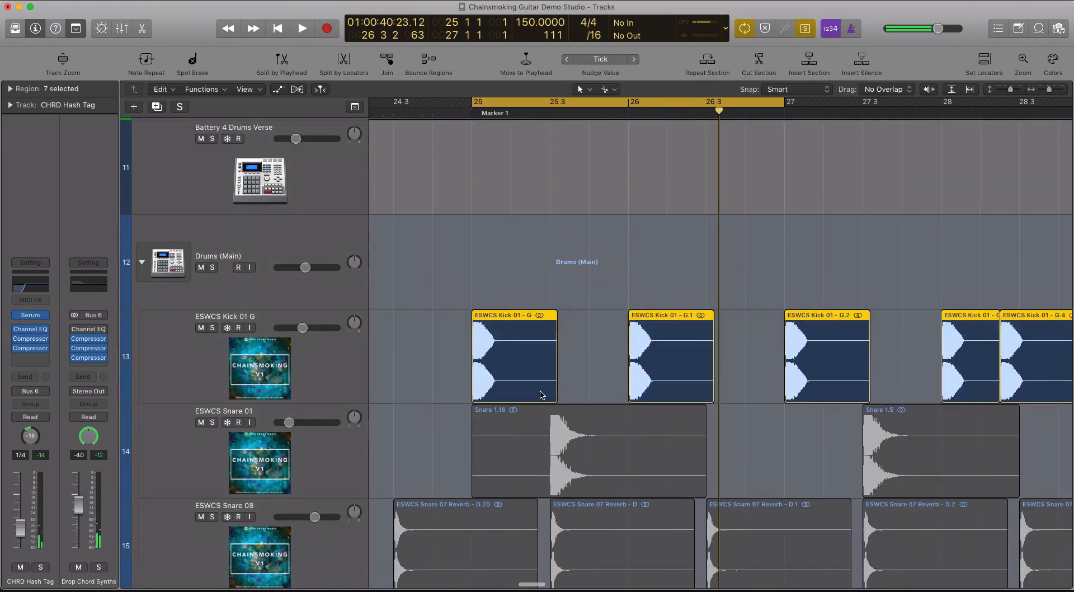
{"action": "left_click_drag", "start_coordinate": [395, 428], "coordinate": [985, 506]}
{"action": "scroll", "coordinate": [981, 505], "scroll_direction": "down", "scroll_amount": 5}
{"action": "key", "text": "space"}
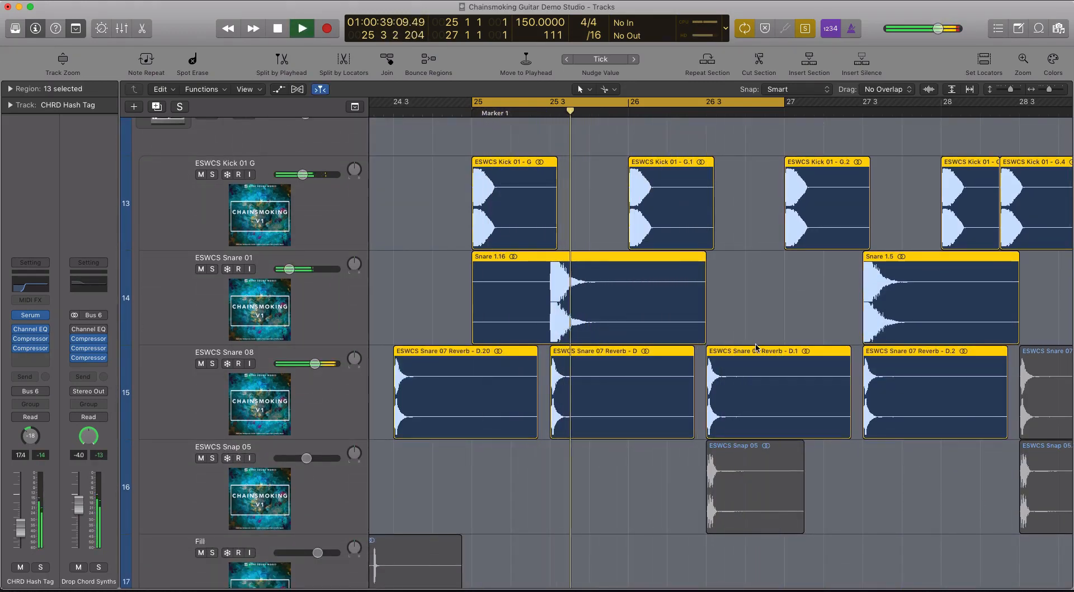
{"action": "key", "text": "space"}
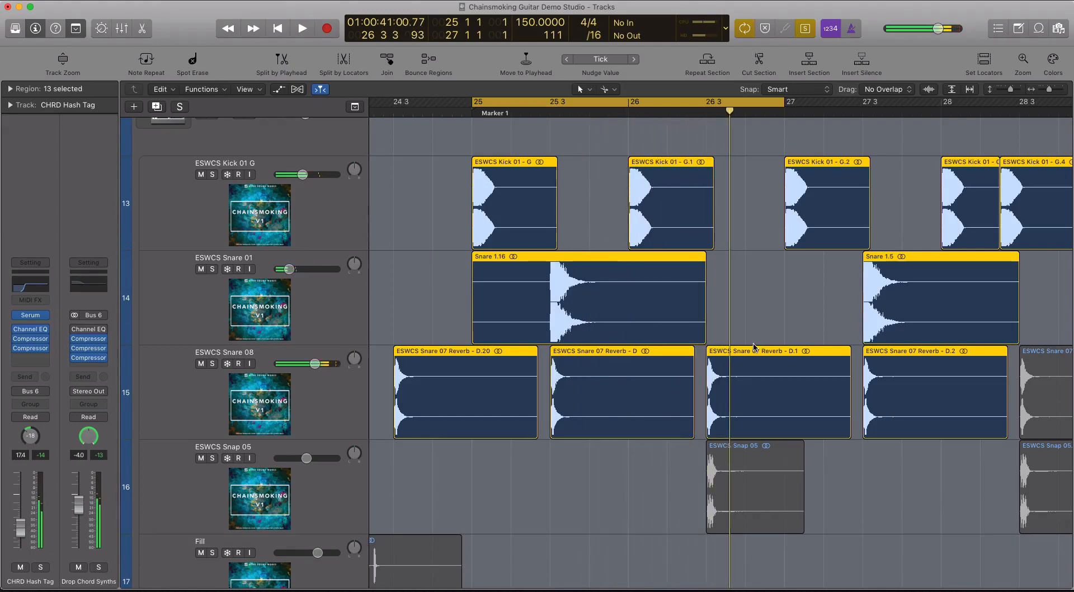
- Select the CHRD Basic Saws track, switch to Syn Future Bass 01 AUDIO and turn solo off
{"action": "scroll", "coordinate": [754, 345], "scroll_direction": "down", "scroll_amount": 5}
{"action": "scroll", "coordinate": [755, 347], "scroll_direction": "down", "scroll_amount": 20}
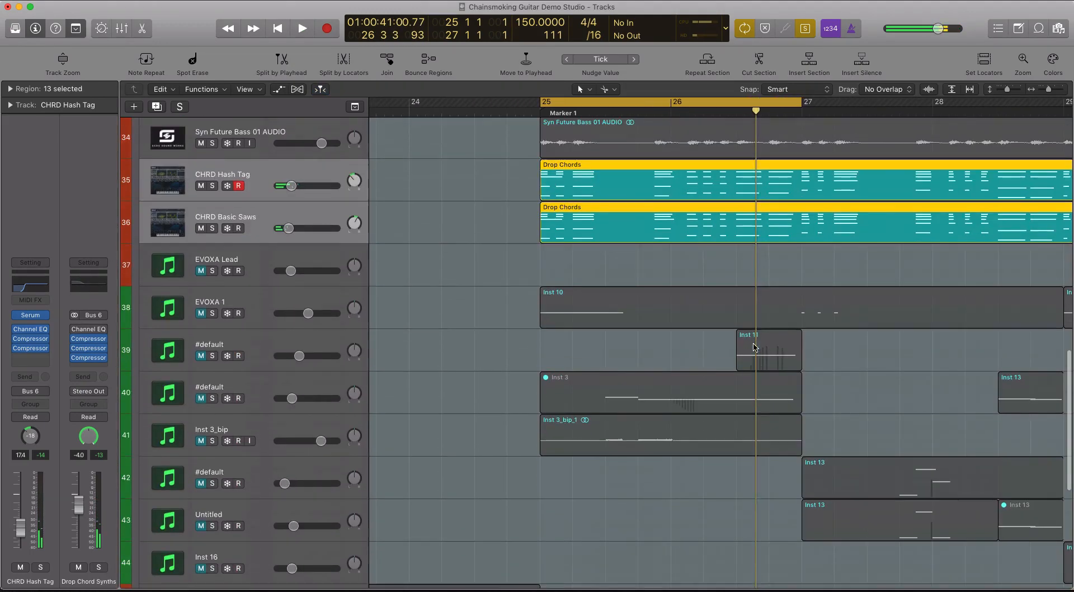
{"action": "scroll", "coordinate": [754, 348], "scroll_direction": "down", "scroll_amount": 1}
{"action": "scroll", "coordinate": [754, 347], "scroll_direction": "down", "scroll_amount": 1}
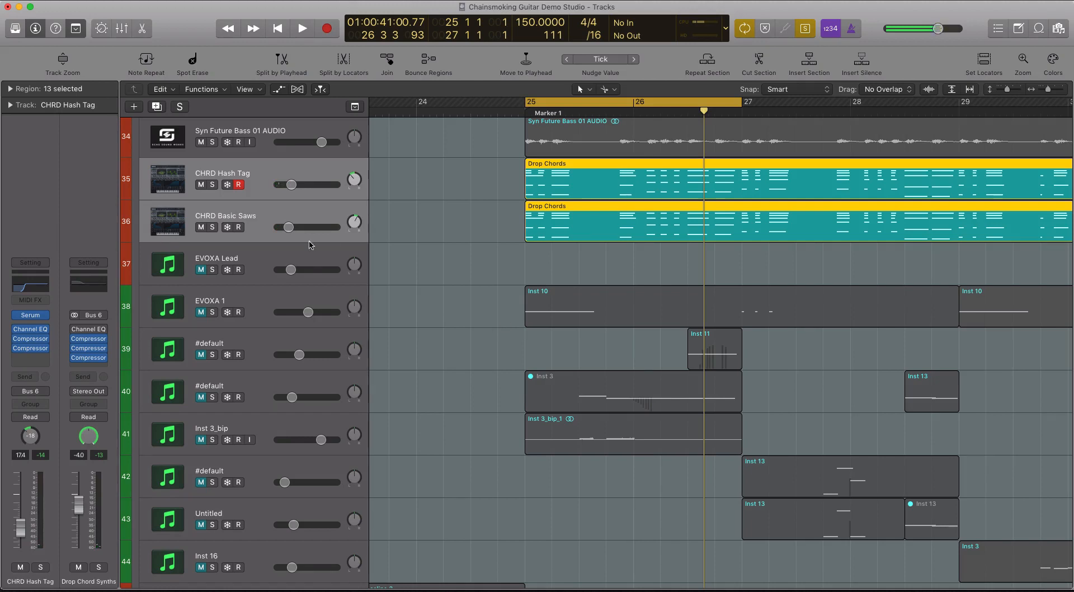
{"action": "left_click", "coordinate": [267, 225]}
{"action": "scroll", "coordinate": [266, 192], "scroll_direction": "up", "scroll_amount": 1}
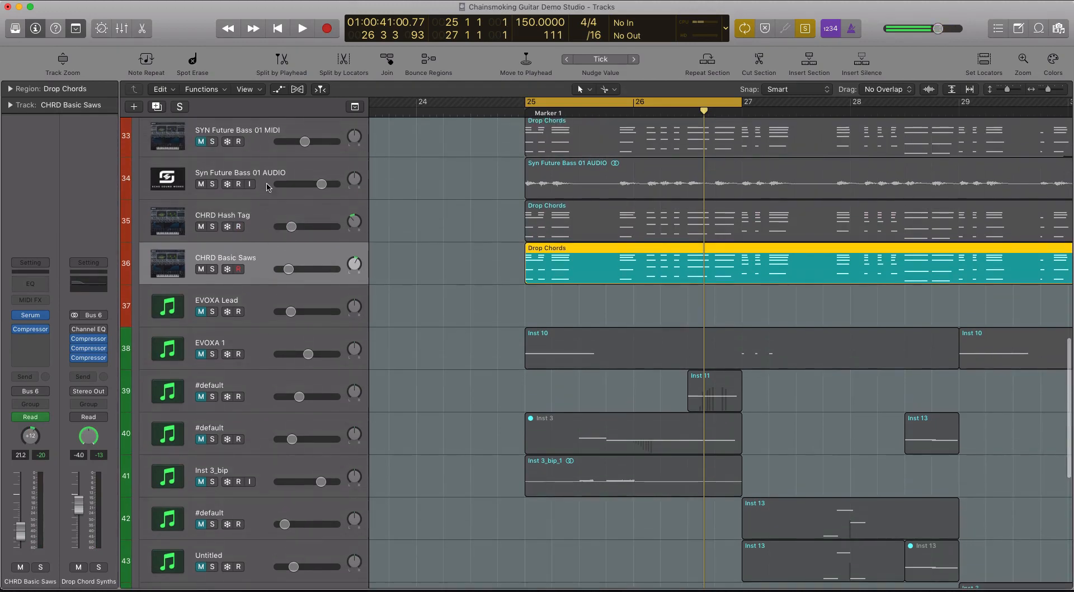
{"action": "left_click", "coordinate": [267, 187]}
{"action": "key", "text": "ctrl+s"}
- Select the Drop Chord Synths stack, collapse it and select its region that starts at bar 25
{"action": "scroll", "coordinate": [269, 189], "scroll_direction": "down", "scroll_amount": 1}
{"action": "scroll", "coordinate": [331, 241], "scroll_direction": "up", "scroll_amount": 4}
{"action": "key", "text": "super+Left"}
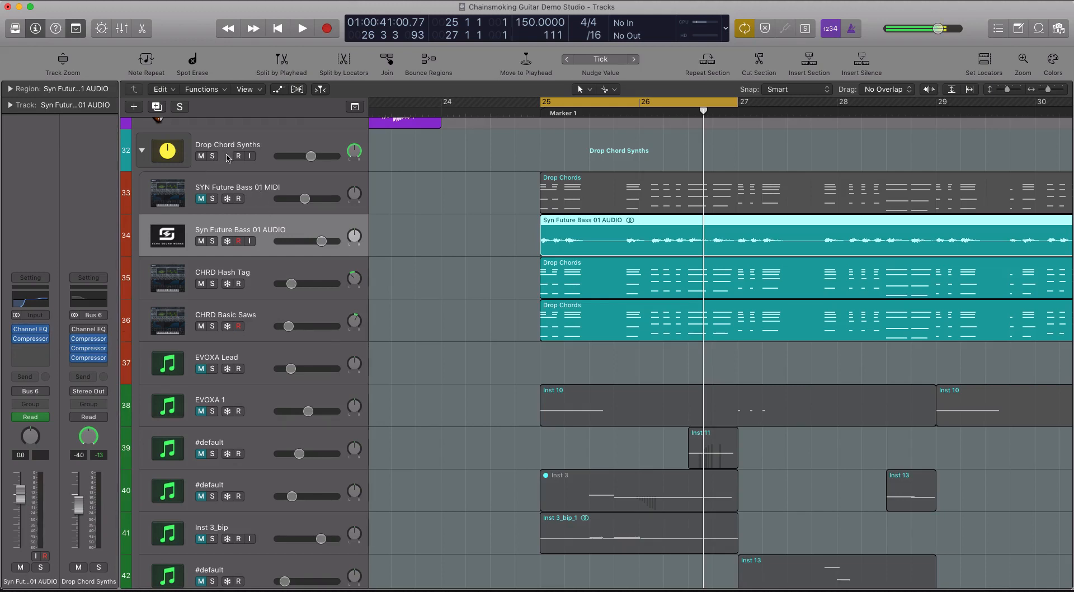
{"action": "left_click", "coordinate": [277, 151]}
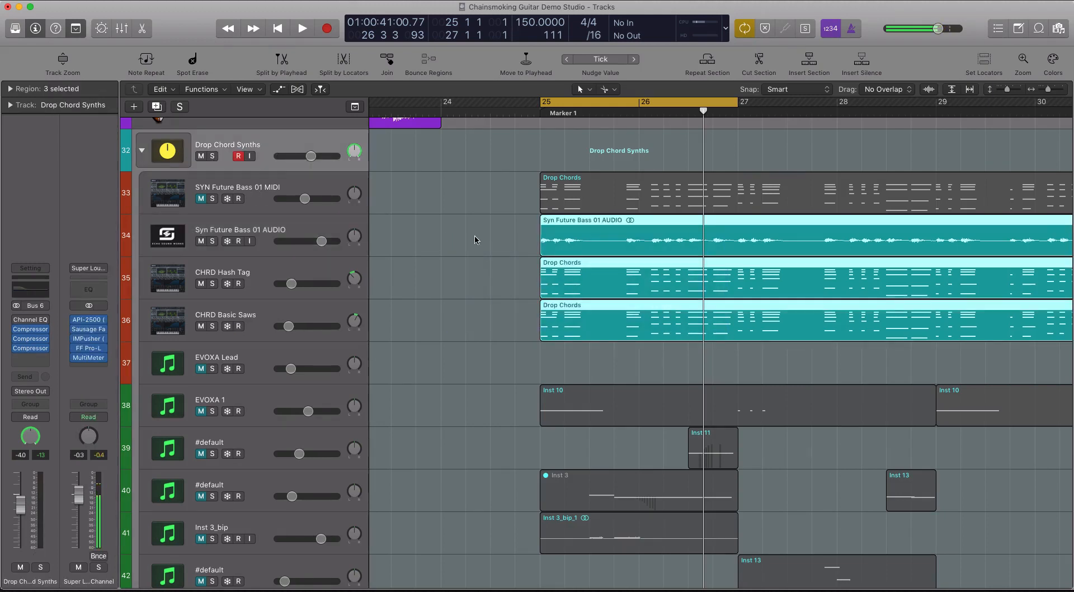
{"action": "left_click", "coordinate": [143, 150]}
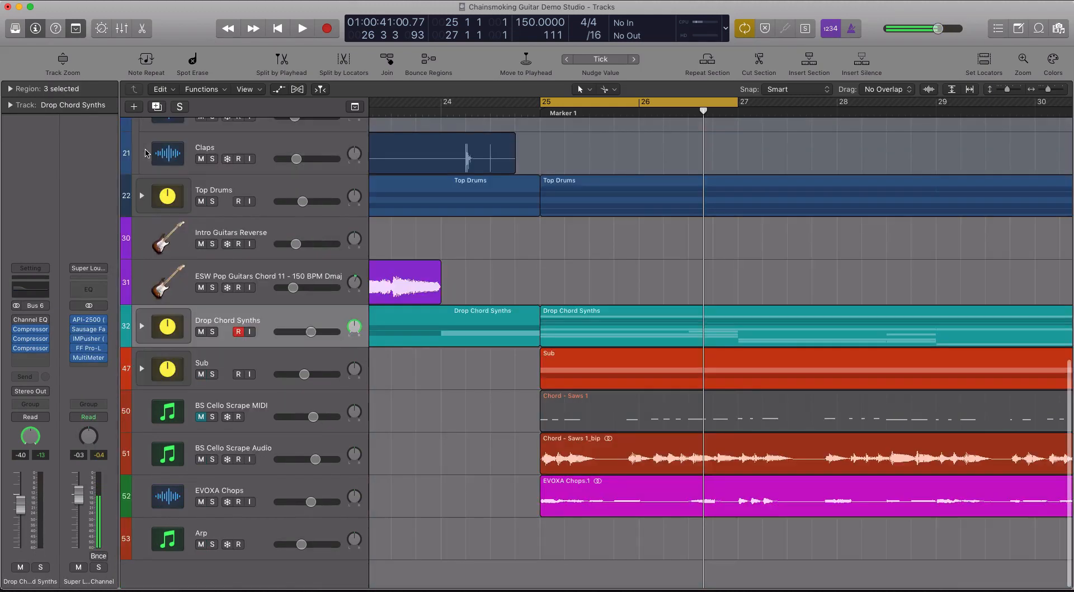
{"action": "left_click", "coordinate": [628, 329]}
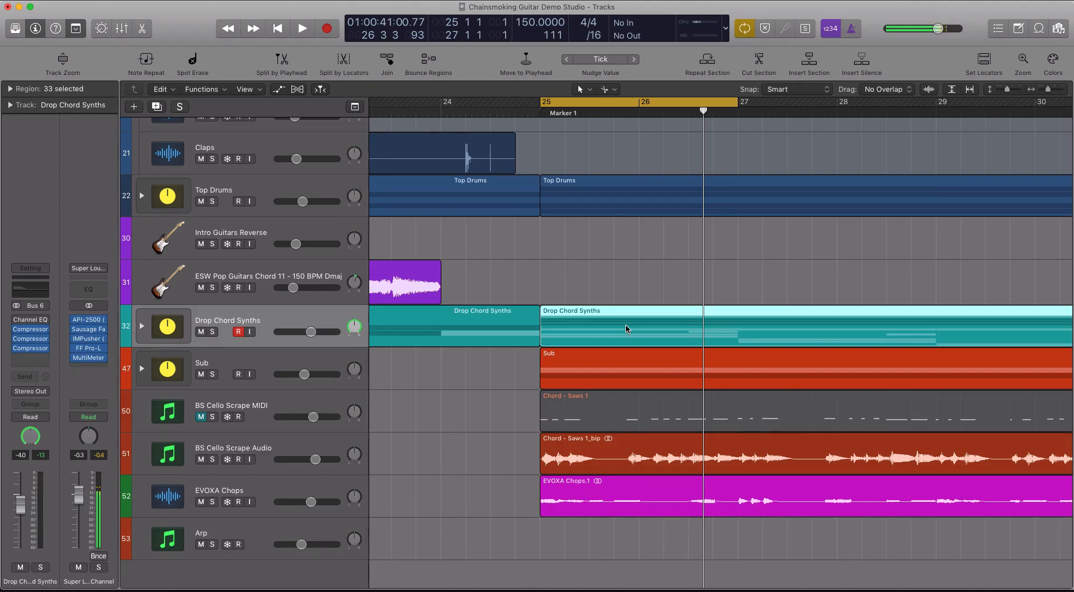
- Expand the Drop Chord Synths stack again and look over its Future Bass, Hash Tag and Basic Saws layers
{"action": "scroll", "coordinate": [484, 220], "scroll_direction": "up", "scroll_amount": 8}
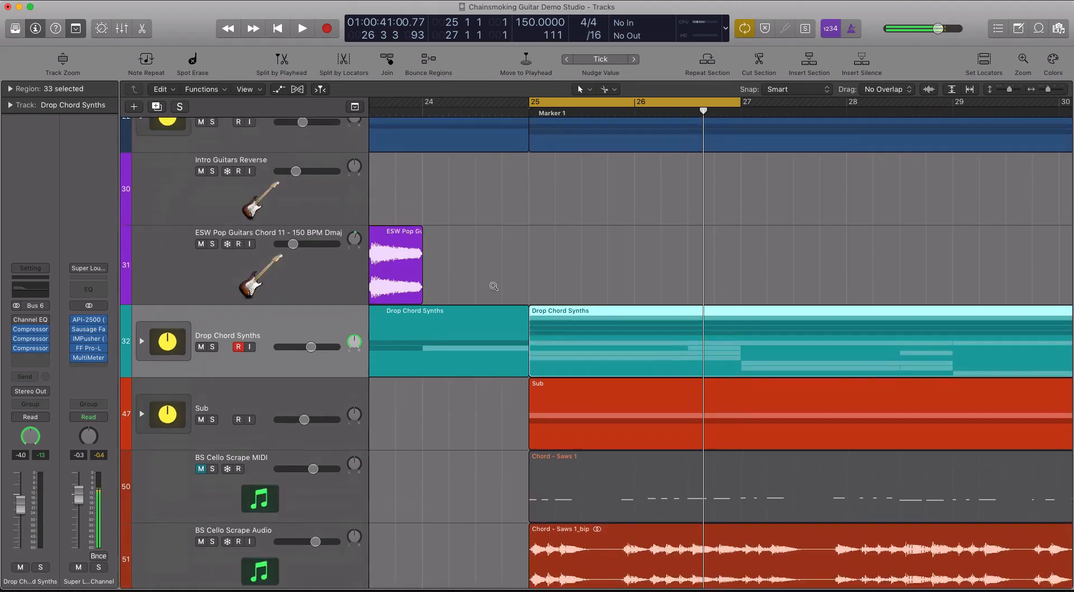
{"action": "left_click", "coordinate": [142, 365]}
{"action": "scroll", "coordinate": [319, 348], "scroll_direction": "down", "scroll_amount": 10}
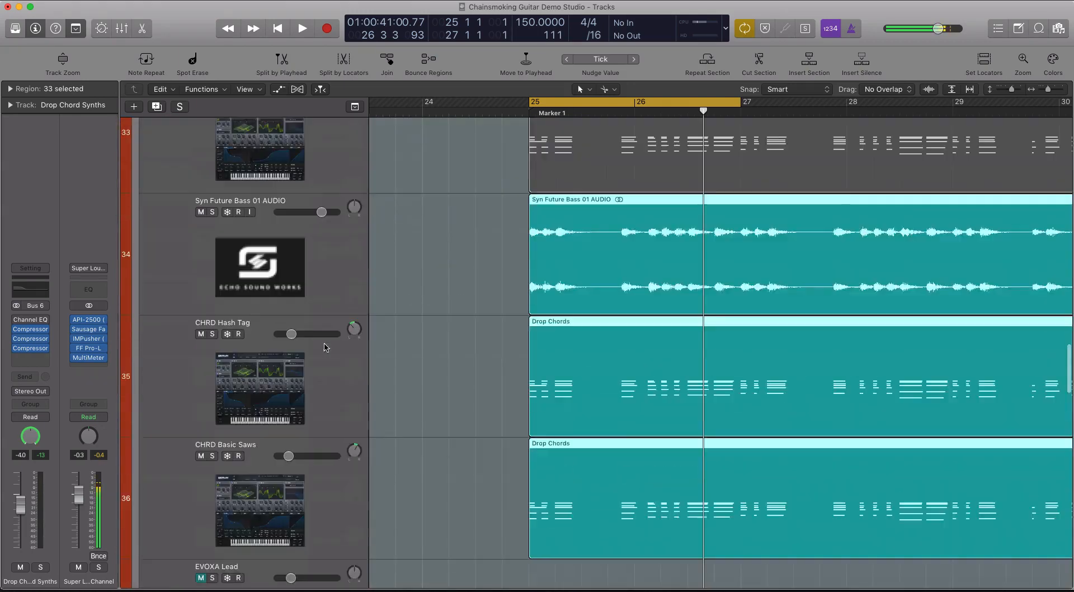
{"action": "scroll", "coordinate": [366, 218], "scroll_direction": "up", "scroll_amount": 8}
{"action": "scroll", "coordinate": [366, 224], "scroll_direction": "up", "scroll_amount": 5}
{"action": "scroll", "coordinate": [254, 390], "scroll_direction": "down", "scroll_amount": 3}
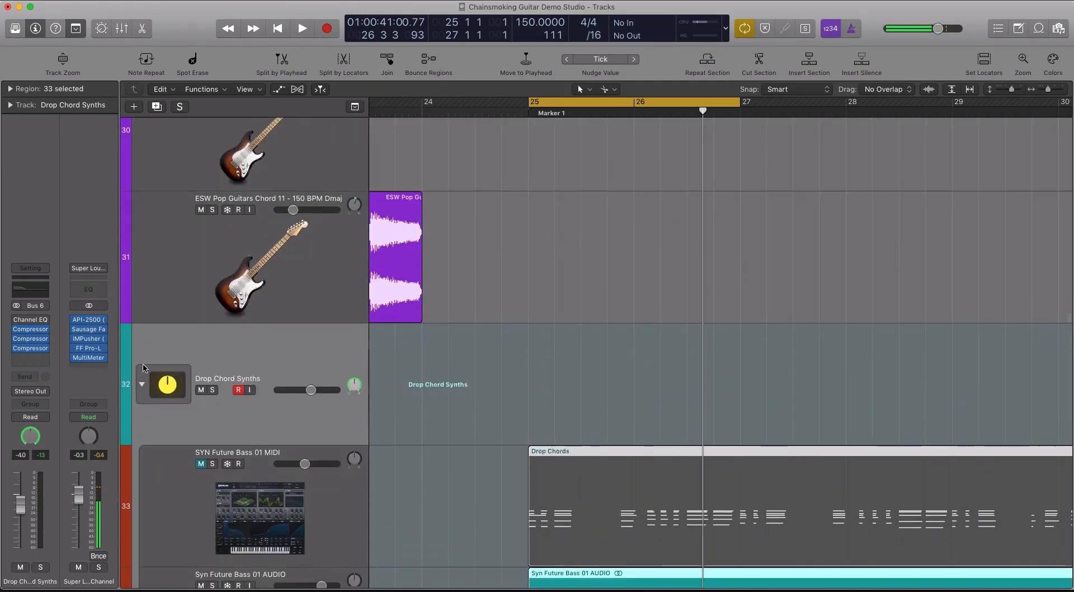
- Collapse the Drop Chord Synths stack and inspect the side-chain source of its second Compressor
{"action": "left_click", "coordinate": [142, 383]}
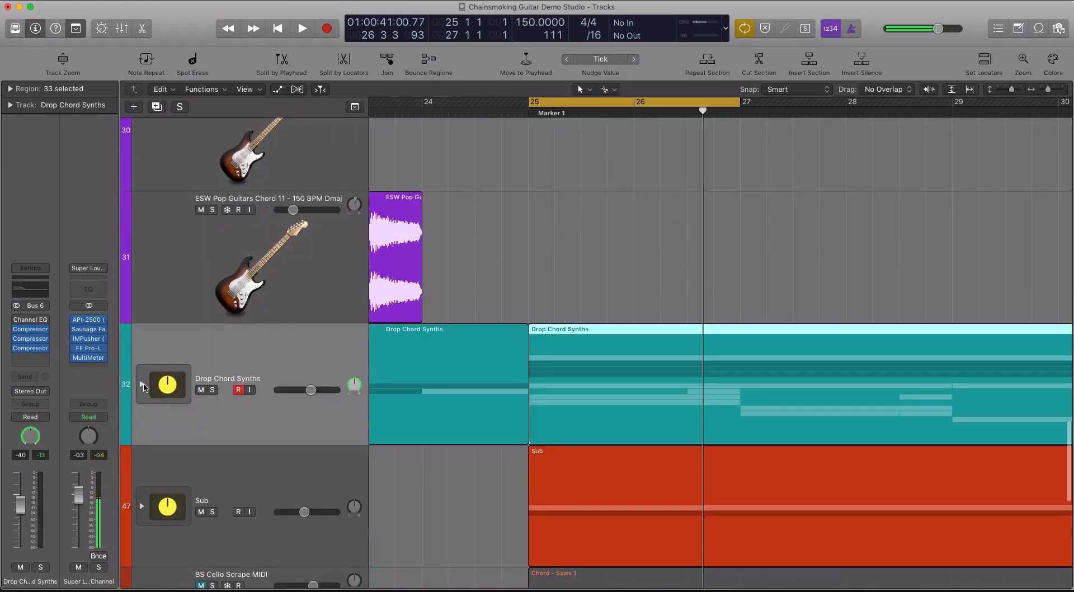
{"action": "left_click", "coordinate": [35, 340]}
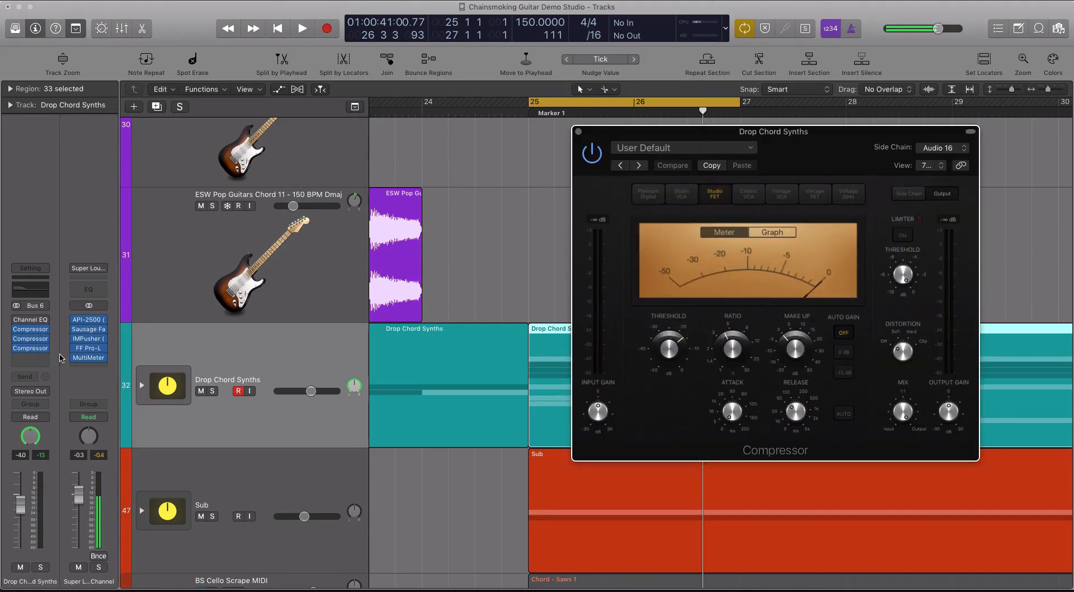
{"action": "left_click", "coordinate": [932, 149]}
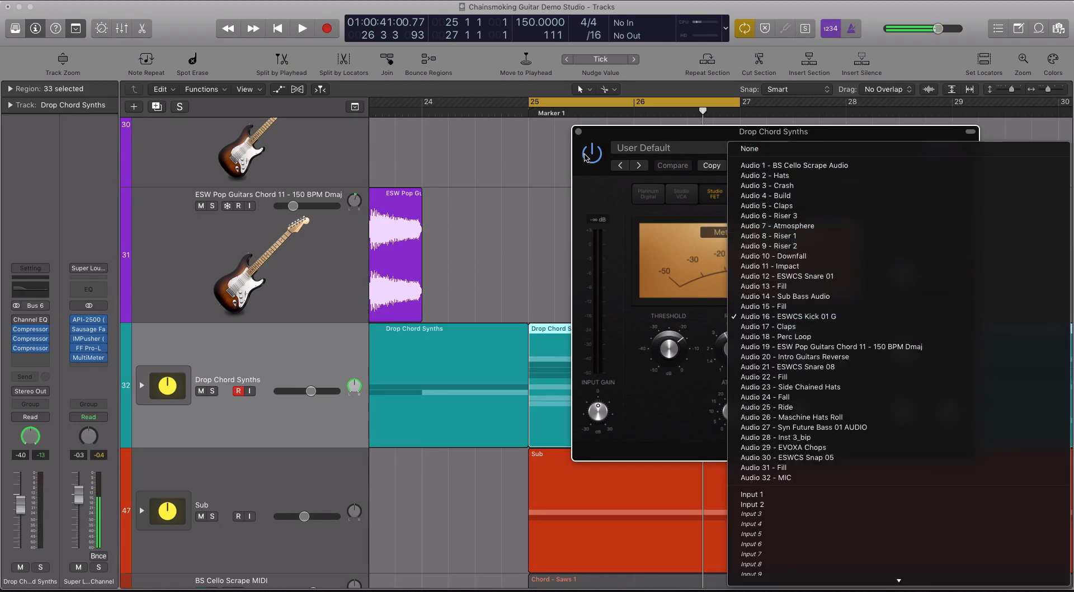
{"action": "left_click", "coordinate": [526, 146]}
{"action": "left_click", "coordinate": [579, 132]}
- Expand the Drop Chord Synths stack, look over its chord layers and collapse it again
{"action": "left_click", "coordinate": [141, 386]}
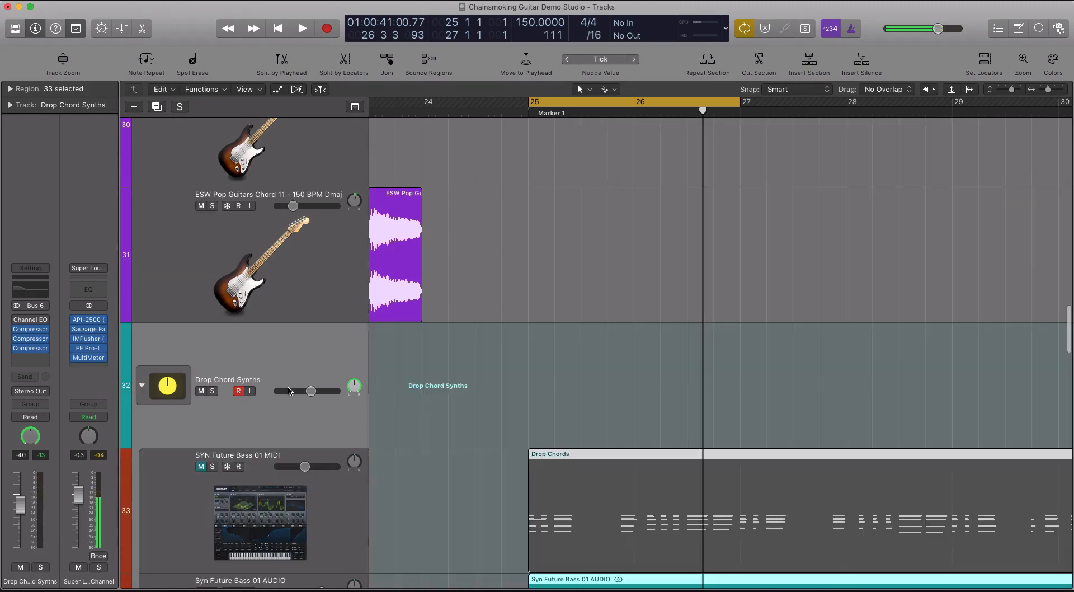
{"action": "scroll", "coordinate": [410, 337], "scroll_direction": "down", "scroll_amount": 10}
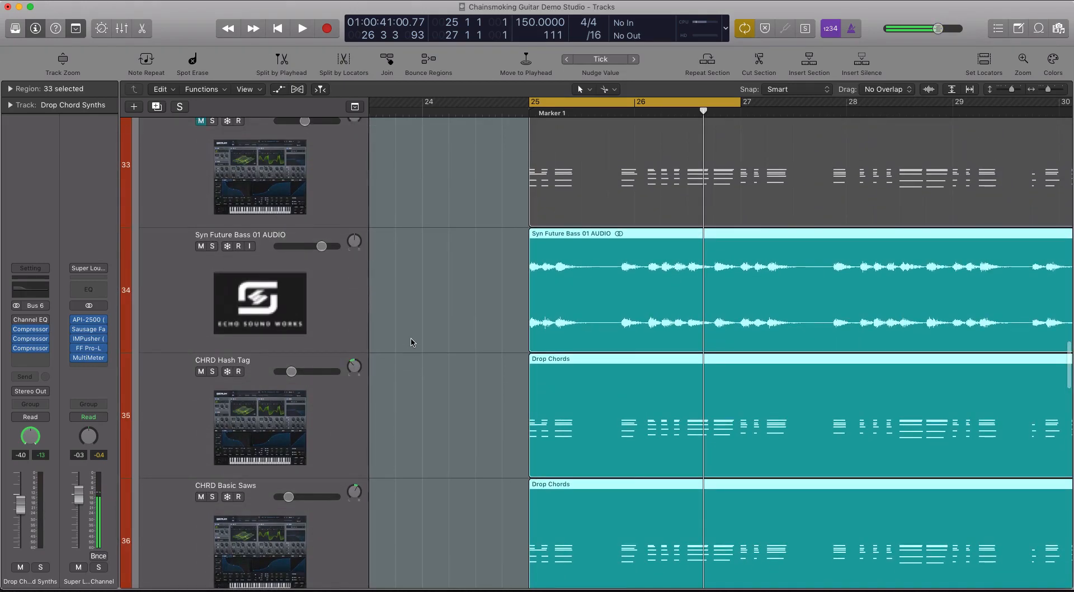
{"action": "scroll", "coordinate": [411, 342], "scroll_direction": "up", "scroll_amount": 8}
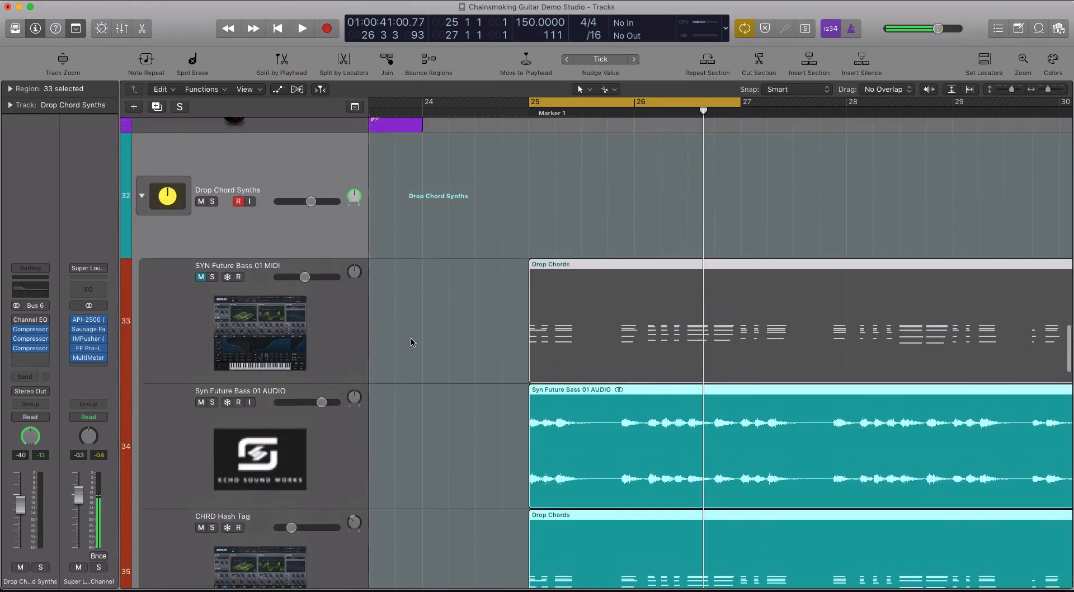
{"action": "left_click", "coordinate": [142, 231]}
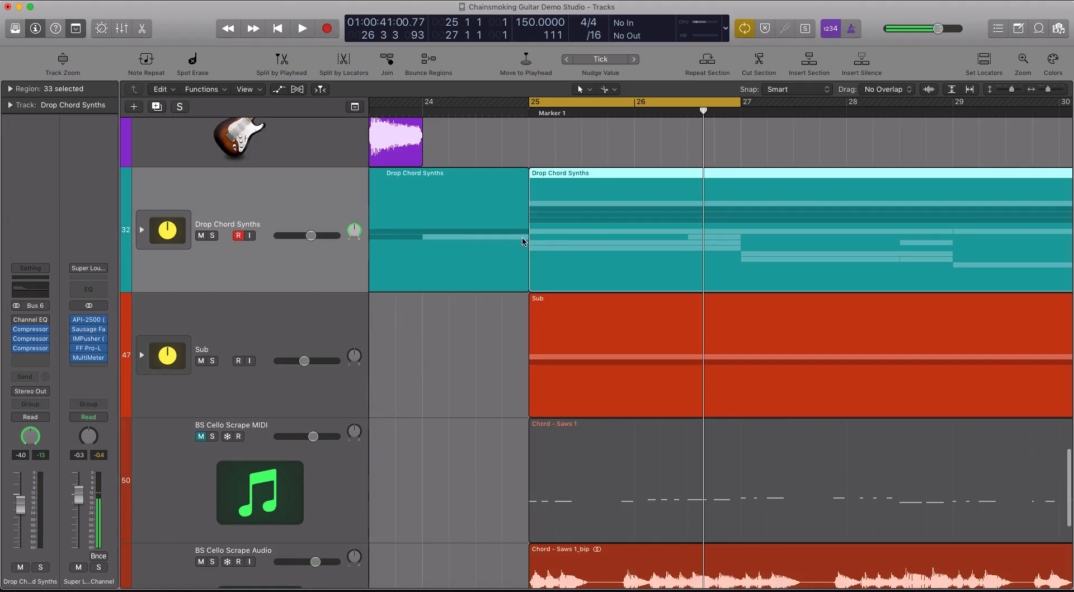
- Solo the stack's selected regions and review the side-chain source list of the second Compressor again
{"action": "key", "text": "ctrl+s"}
{"action": "left_click", "coordinate": [30, 338]}
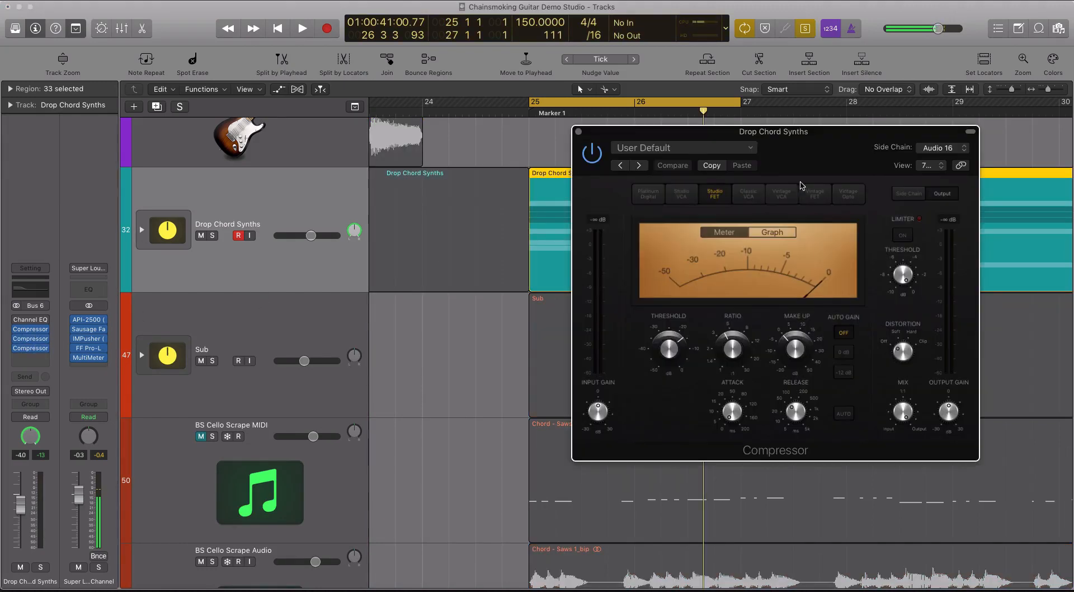
{"action": "left_click", "coordinate": [951, 149]}
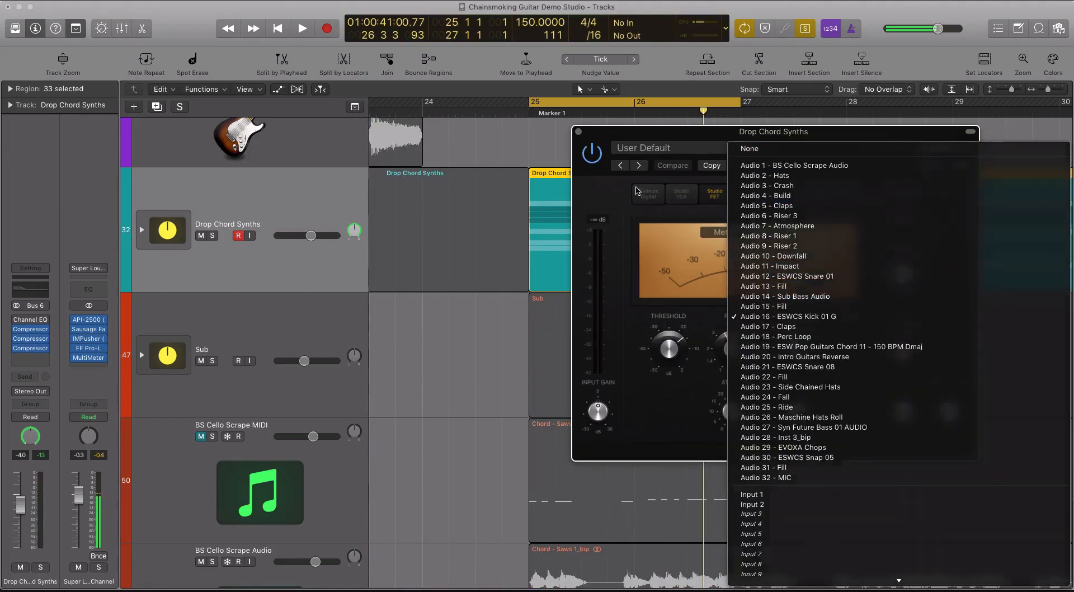
{"action": "left_click", "coordinate": [581, 133]}
{"action": "left_click", "coordinate": [579, 132]}
- Inspect the first Compressor on Drop Chord Synths, plus the side-chain source of the third one
{"action": "left_click", "coordinate": [30, 329]}
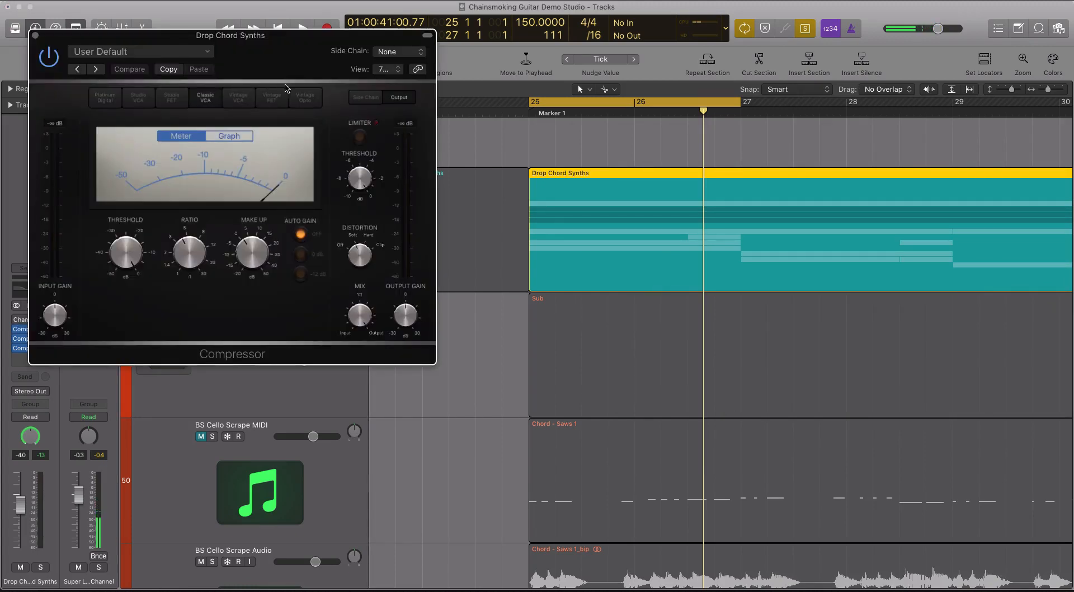
{"action": "left_click", "coordinate": [34, 36]}
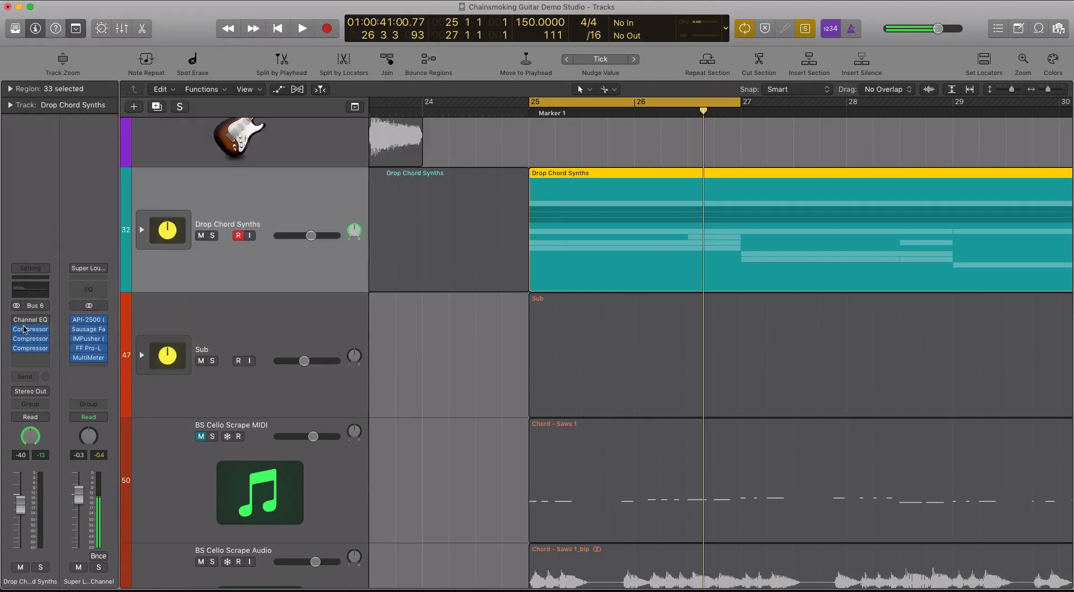
{"action": "left_click", "coordinate": [30, 348]}
{"action": "left_click", "coordinate": [639, 146]}
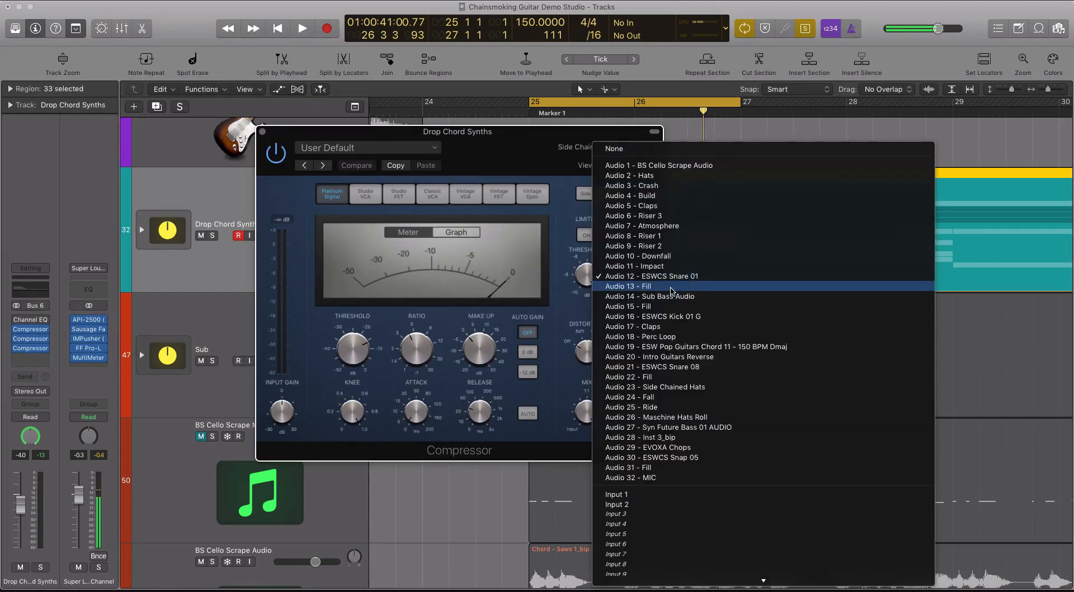
{"action": "left_click", "coordinate": [268, 132]}
{"action": "left_click", "coordinate": [263, 132]}
- Expand the stack and select Syn Future Bass 01 AUDIO, CHRD Hash Tag and CHRD Basic Saws in turn to examine their plug-ins
{"action": "key", "text": "super+Down"}
{"action": "key", "text": "super+Down"}
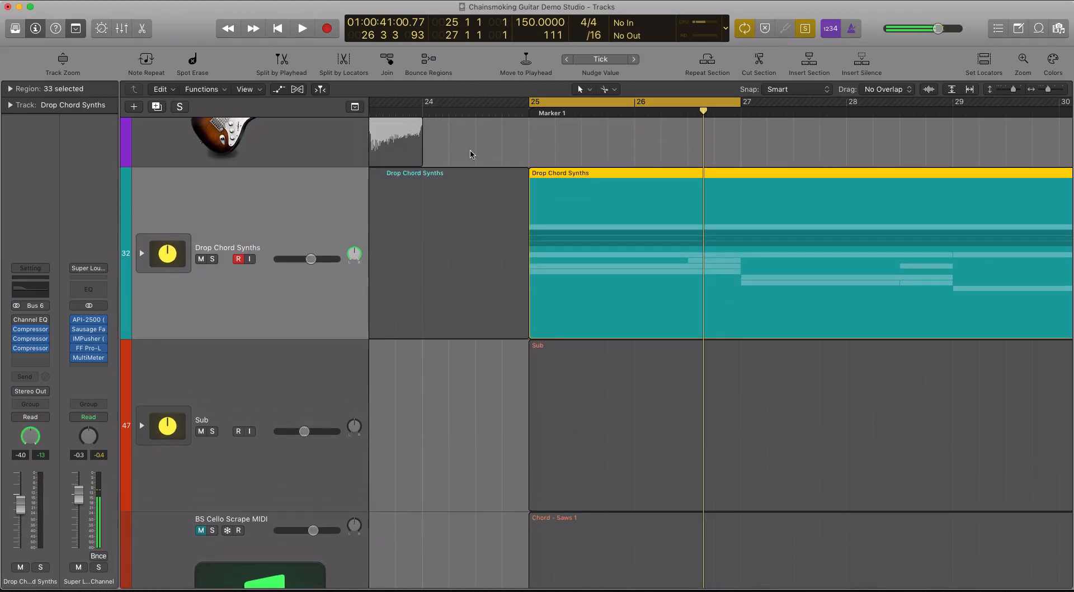
{"action": "scroll", "coordinate": [470, 153], "scroll_direction": "left", "scroll_amount": 5}
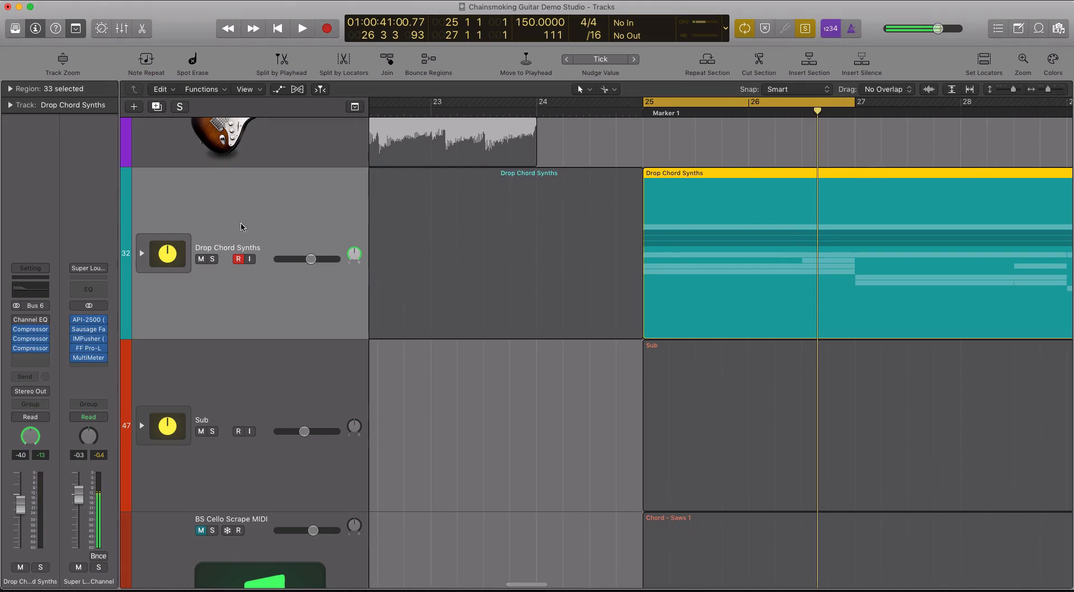
{"action": "key", "text": "super+Down"}
{"action": "scroll", "coordinate": [520, 240], "scroll_direction": "right", "scroll_amount": 2}
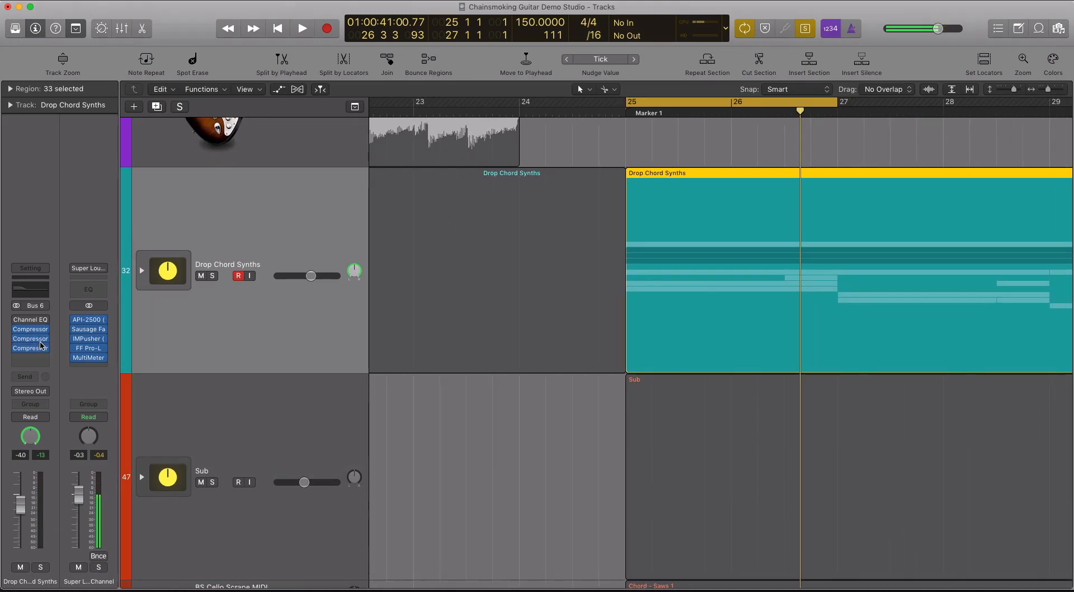
{"action": "scroll", "coordinate": [241, 363], "scroll_direction": "down", "scroll_amount": 6}
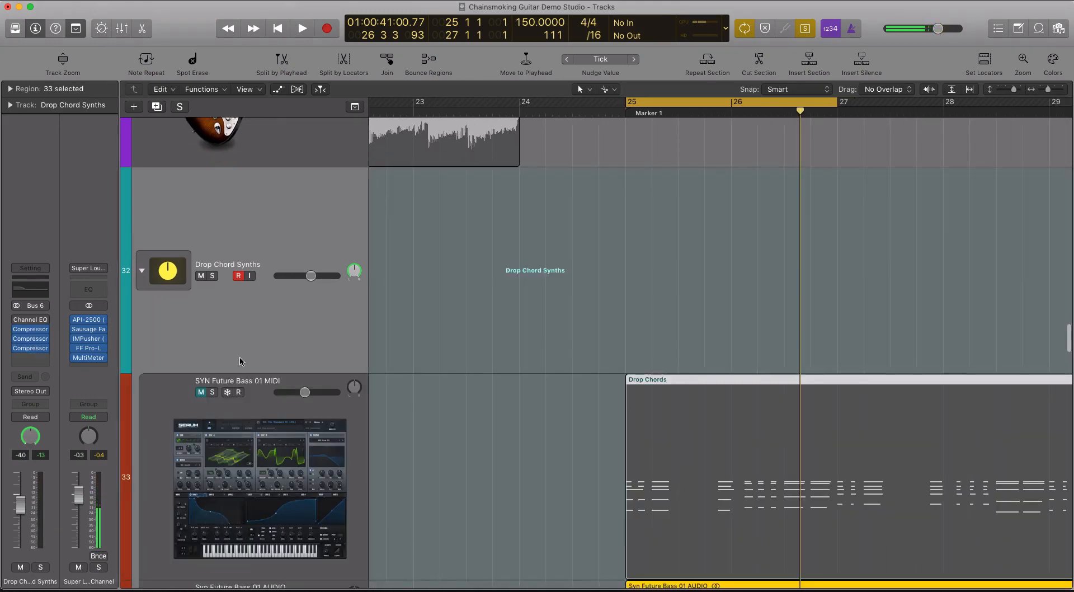
{"action": "left_click", "coordinate": [268, 390]}
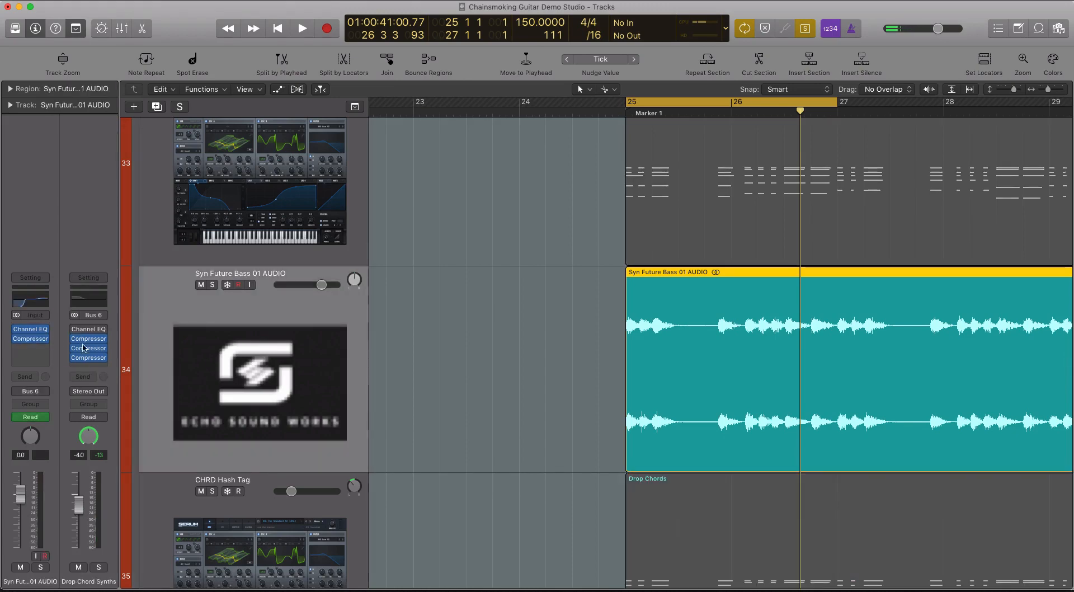
{"action": "scroll", "coordinate": [312, 405], "scroll_direction": "down", "scroll_amount": 3}
{"action": "left_click", "coordinate": [302, 412]}
{"action": "scroll", "coordinate": [301, 412], "scroll_direction": "down", "scroll_amount": 5}
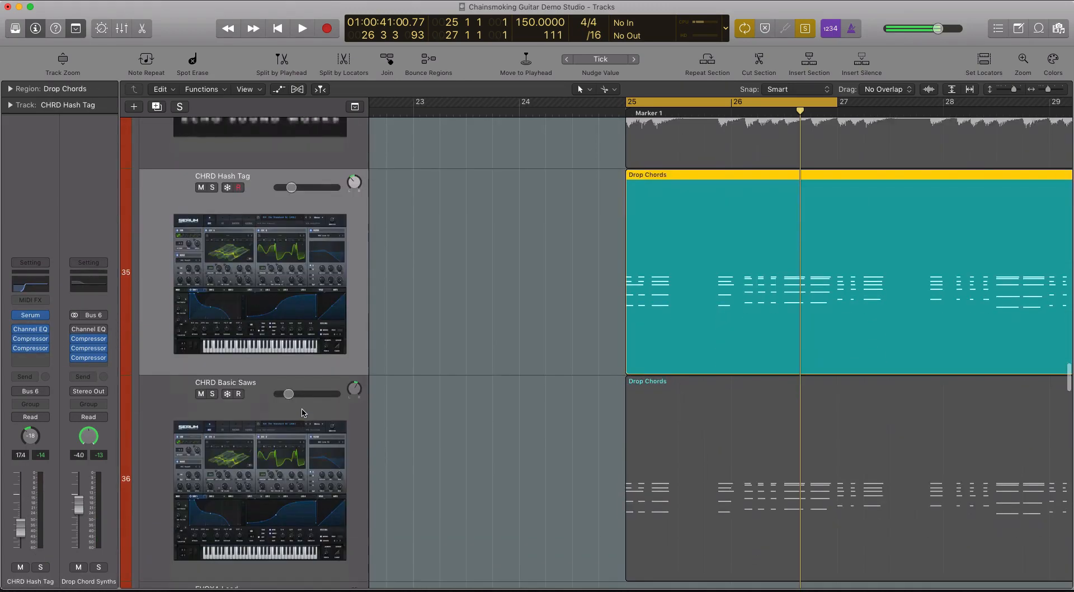
{"action": "left_click", "coordinate": [302, 412]}
{"action": "scroll", "coordinate": [297, 406], "scroll_direction": "down", "scroll_amount": 4}
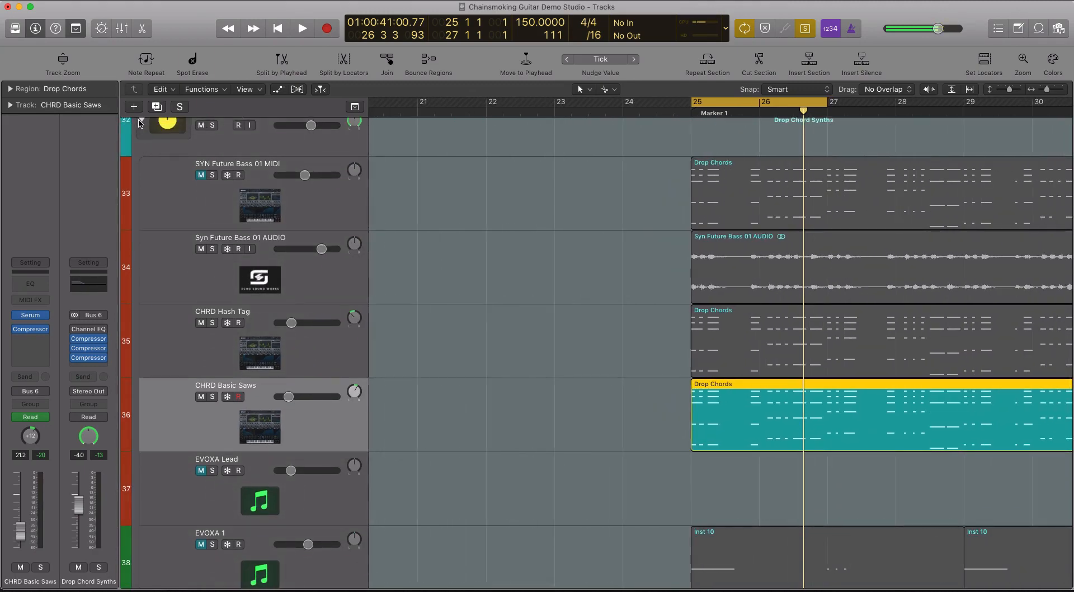
- With solo off, collapse the Drop Chord Synths stack and select its region that starts at bar 25
{"action": "left_click", "coordinate": [142, 120]}
{"action": "scroll", "coordinate": [427, 220], "scroll_direction": "up", "scroll_amount": 3}
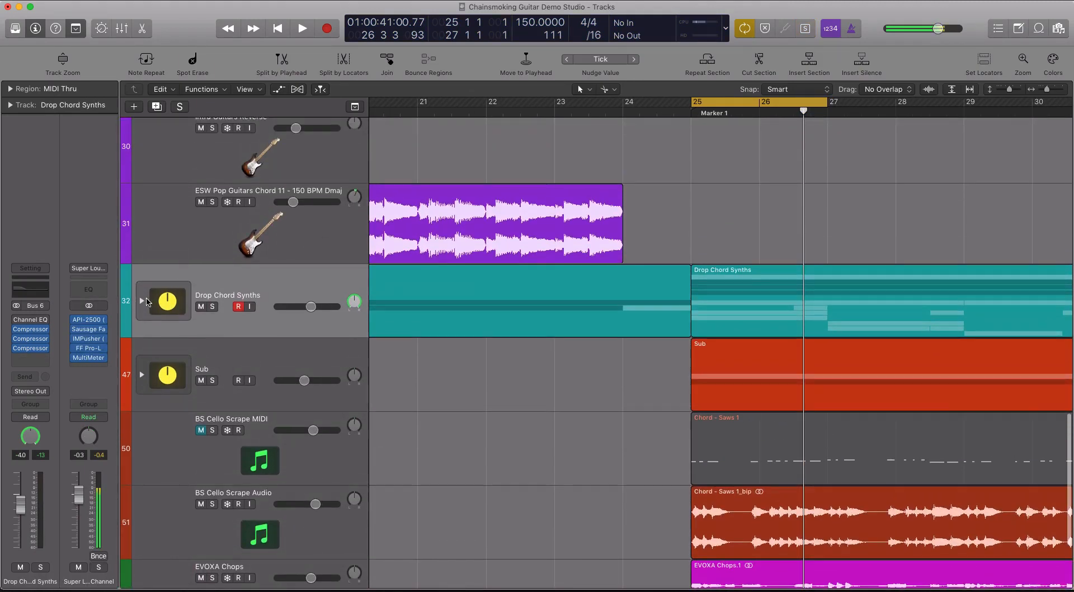
{"action": "left_click", "coordinate": [141, 301]}
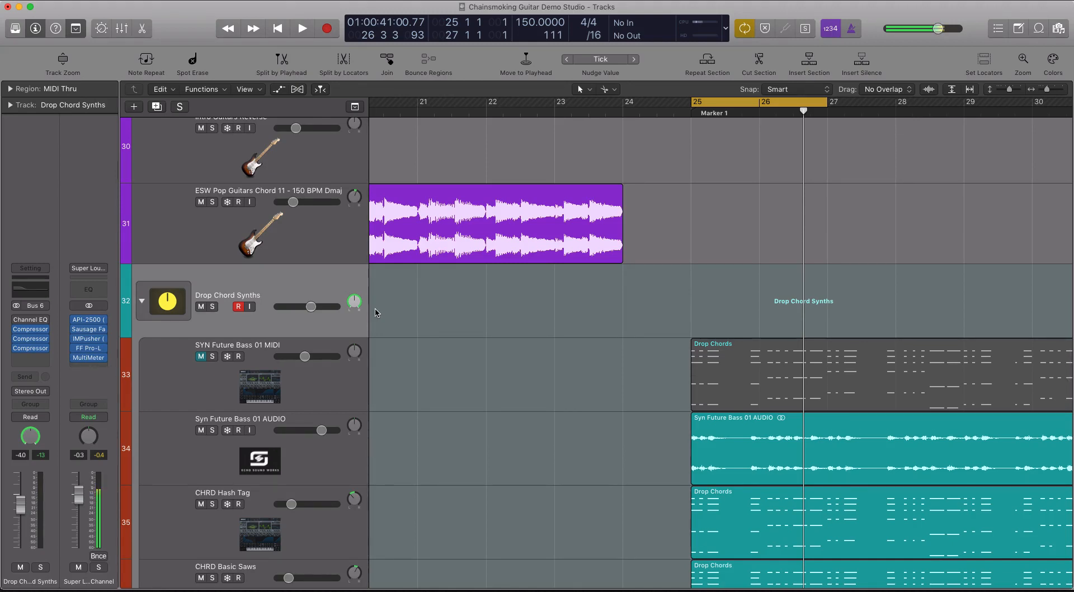
{"action": "left_click", "coordinate": [142, 303]}
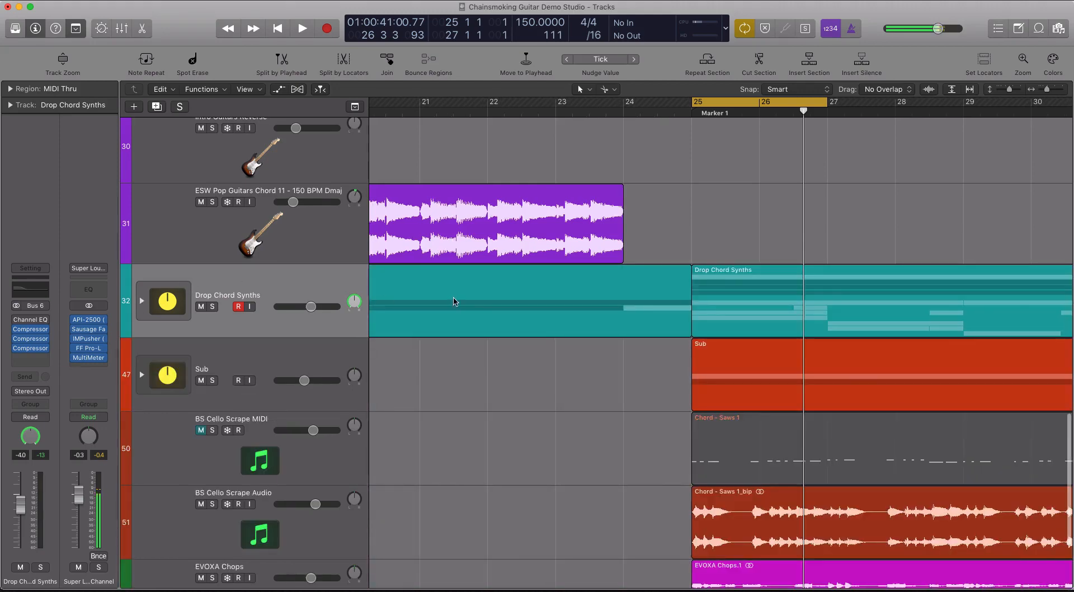
{"action": "left_click", "coordinate": [845, 304]}
- Expand the stack, solo the Syn Future Bass 01 AUDIO track and audition it briefly
{"action": "left_click", "coordinate": [142, 303]}
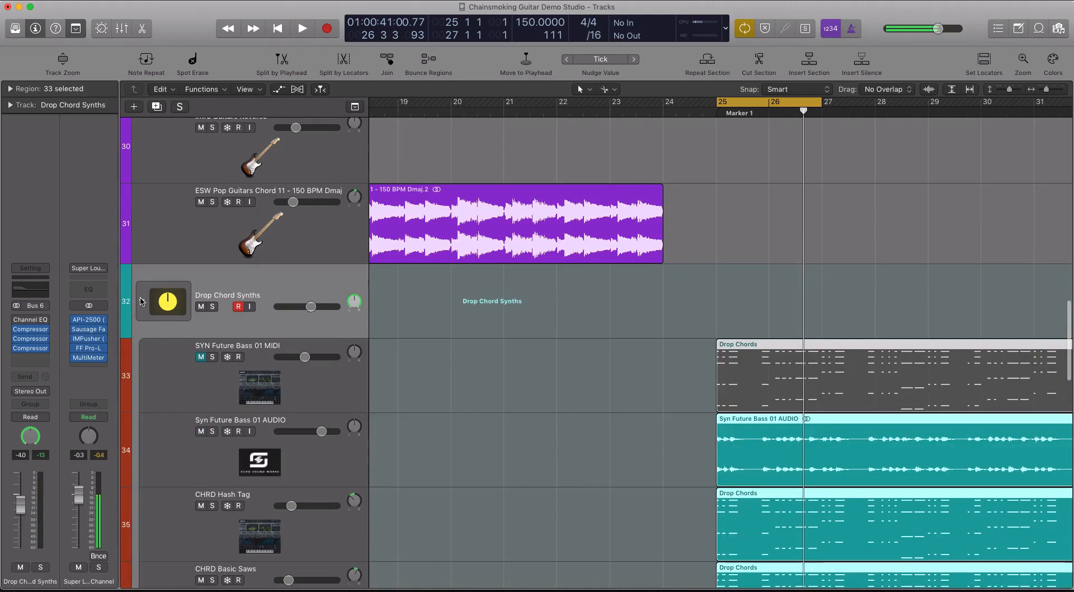
{"action": "scroll", "coordinate": [236, 301], "scroll_direction": "down", "scroll_amount": 5}
{"action": "scroll", "coordinate": [236, 301], "scroll_direction": "up", "scroll_amount": 1}
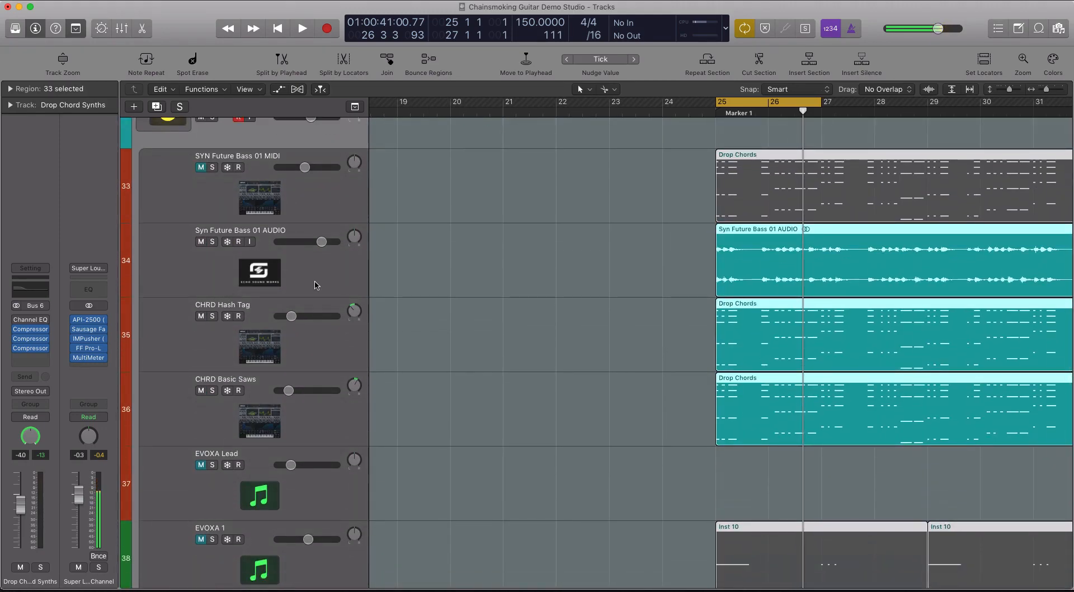
{"action": "left_click", "coordinate": [316, 285]}
{"action": "scroll", "coordinate": [646, 199], "scroll_direction": "right", "scroll_amount": 1}
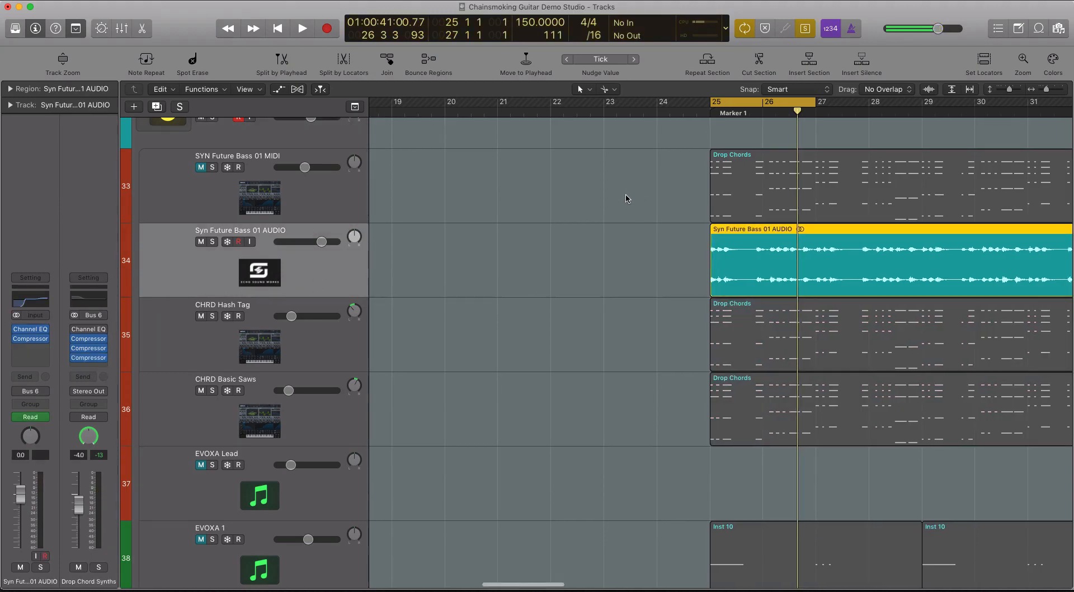
{"action": "key", "text": "space"}
{"action": "key", "text": "space"}
- Show track automation and open the Pan lane of Syn Future Bass 01 AUDIO, enlarged around bar 25
{"action": "key", "text": "a"}
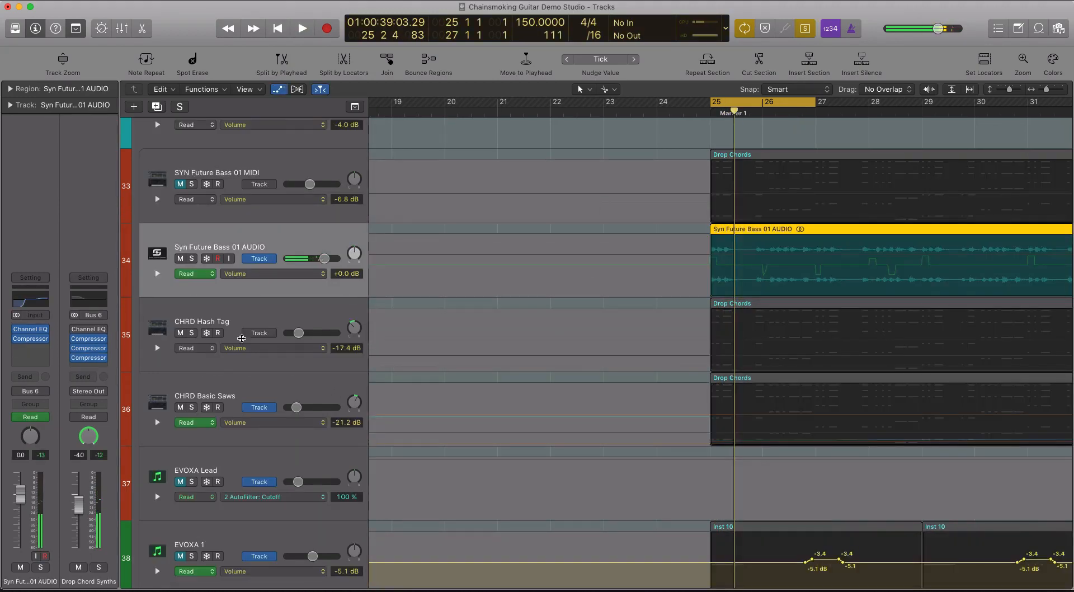
{"action": "left_click", "coordinate": [156, 274]}
{"action": "key", "text": "super+Down"}
{"action": "key", "text": "super+Down"}
{"action": "key", "text": "super+Down"}
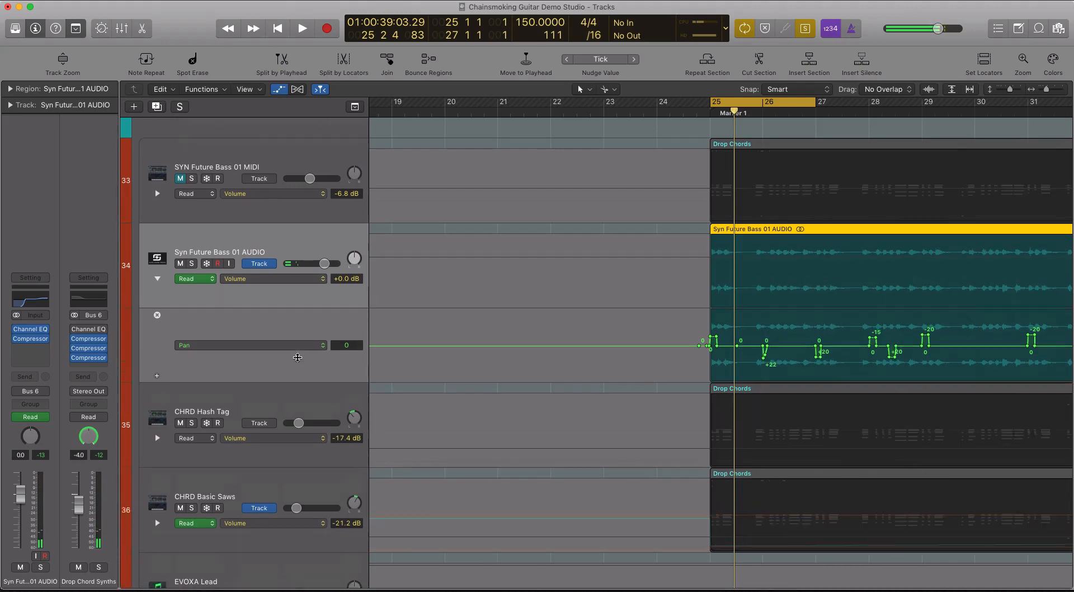
{"action": "key", "text": "super+Right"}
{"action": "key", "text": "super+Right"}
{"action": "key", "text": "super+Right"}
{"action": "key", "text": "super+Right"}
{"action": "key", "text": "super+Right"}
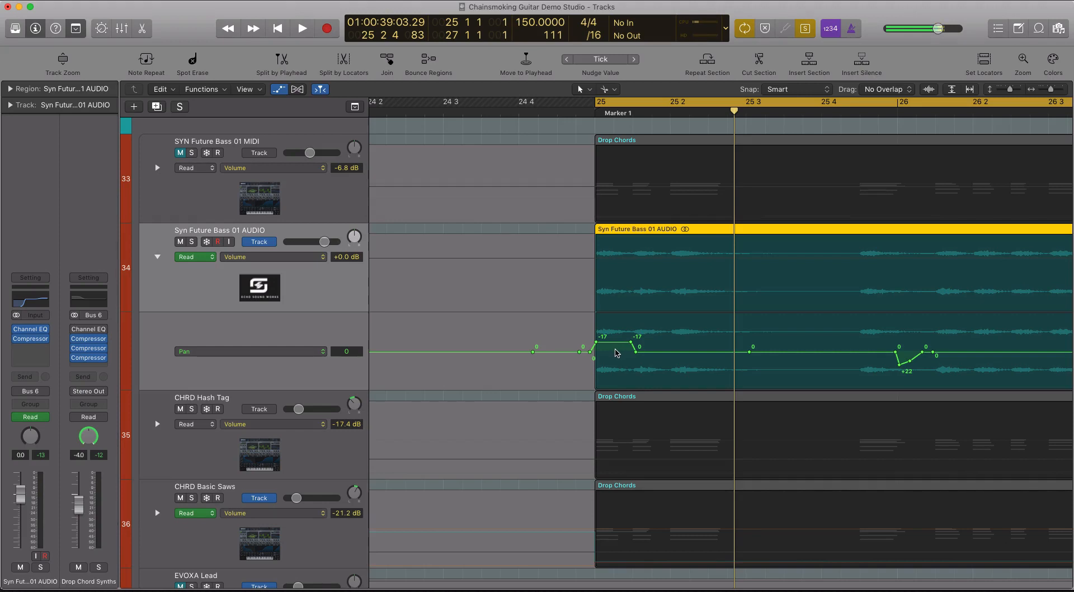
- Audition the soloed Future Bass with its pan automation and return the playhead to bar 25
{"action": "key", "text": "space"}
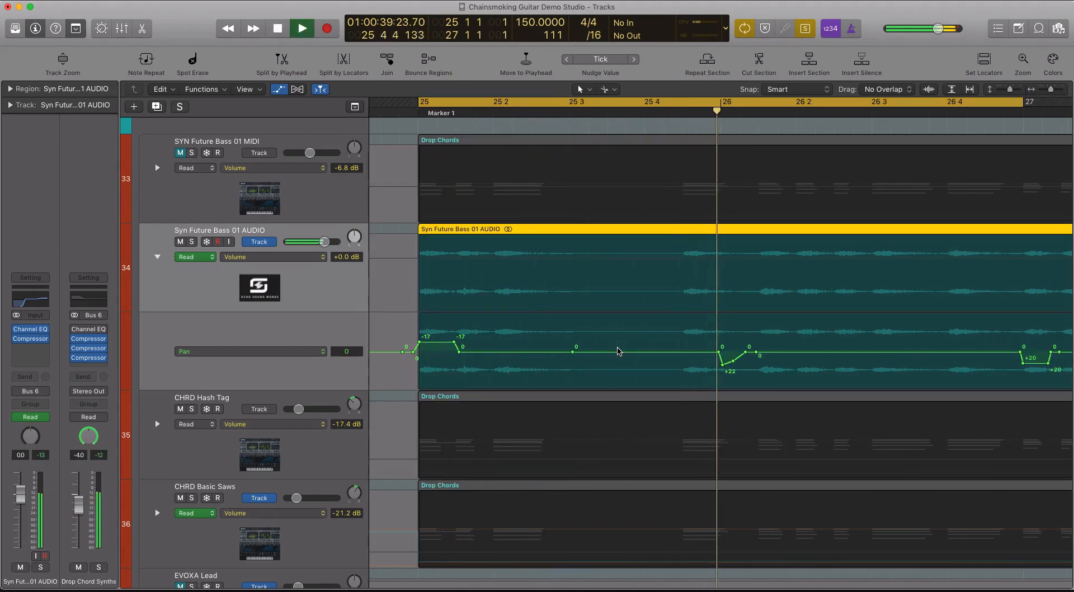
{"action": "key", "text": "space"}
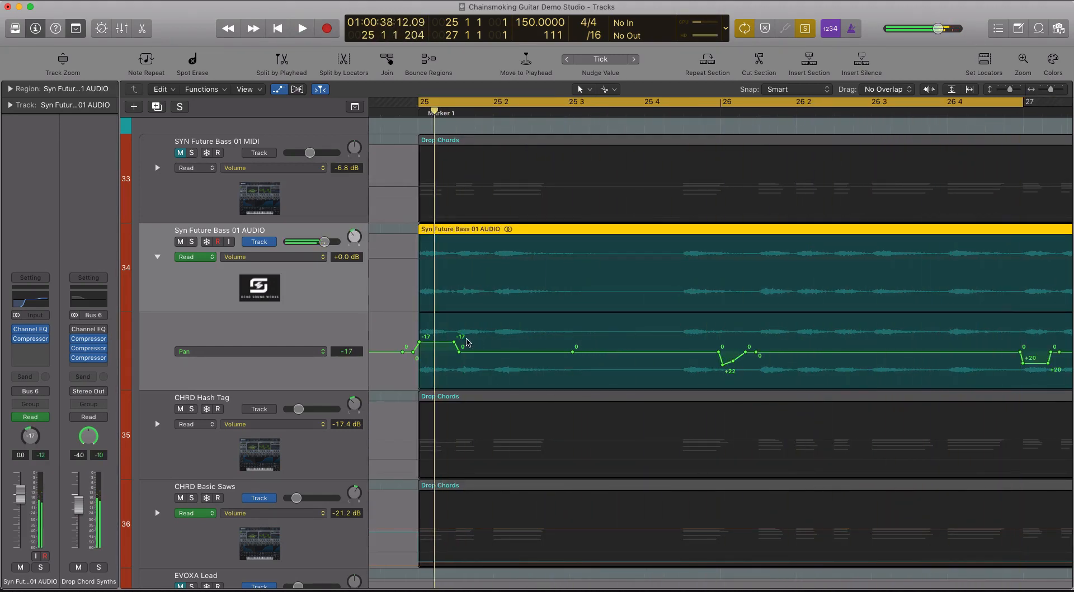
{"action": "key", "text": "Return"}
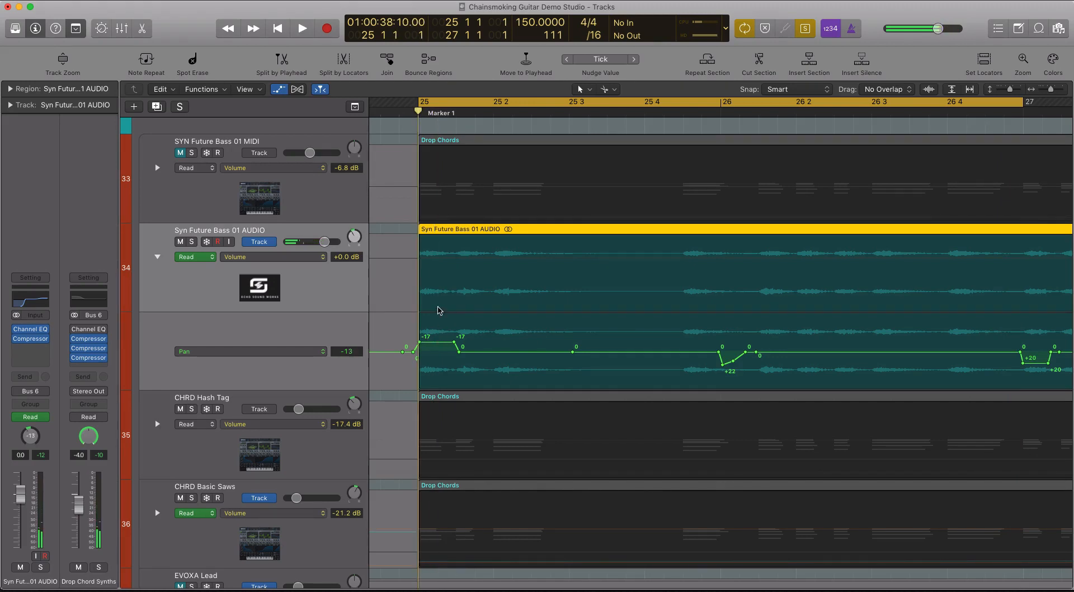
- Place the playhead at bar 26 and audition the Future Bass panning from there
{"action": "left_click", "coordinate": [726, 115]}
{"action": "key", "text": "super+Left"}
{"action": "key", "text": "super+Left"}
{"action": "key", "text": "super+Left"}
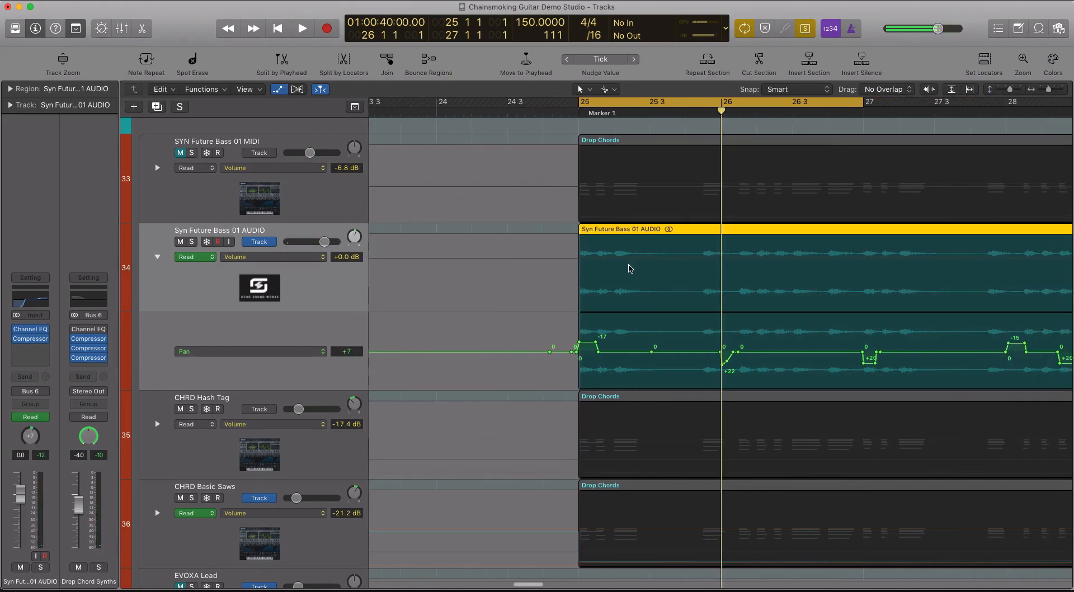
{"action": "key", "text": "space"}
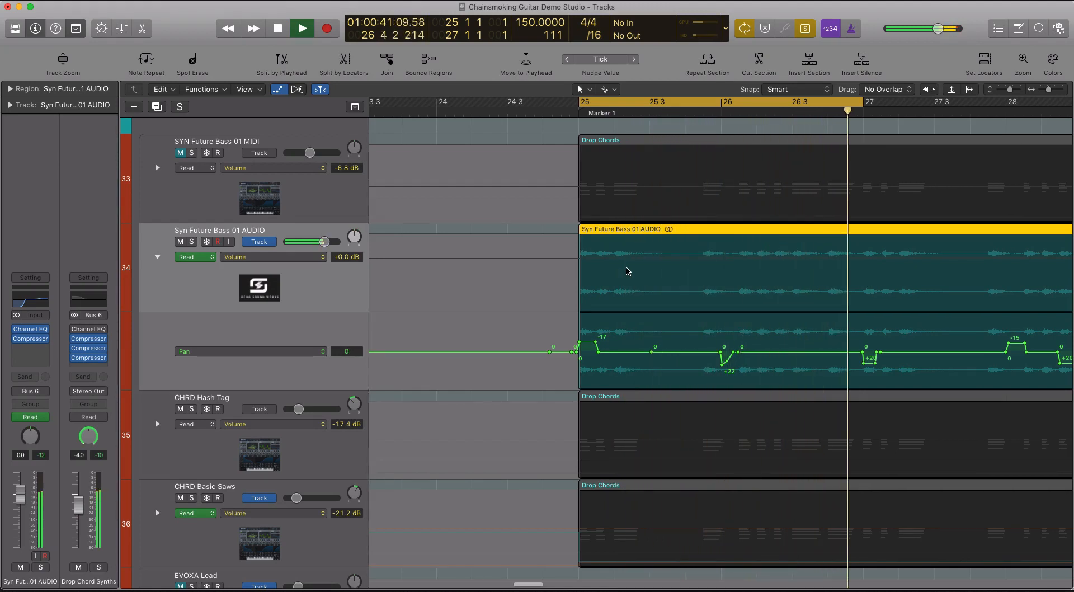
{"action": "key", "text": "space"}
- Turn off cycle and solo, and hide the track automation
{"action": "left_click", "coordinate": [779, 101]}
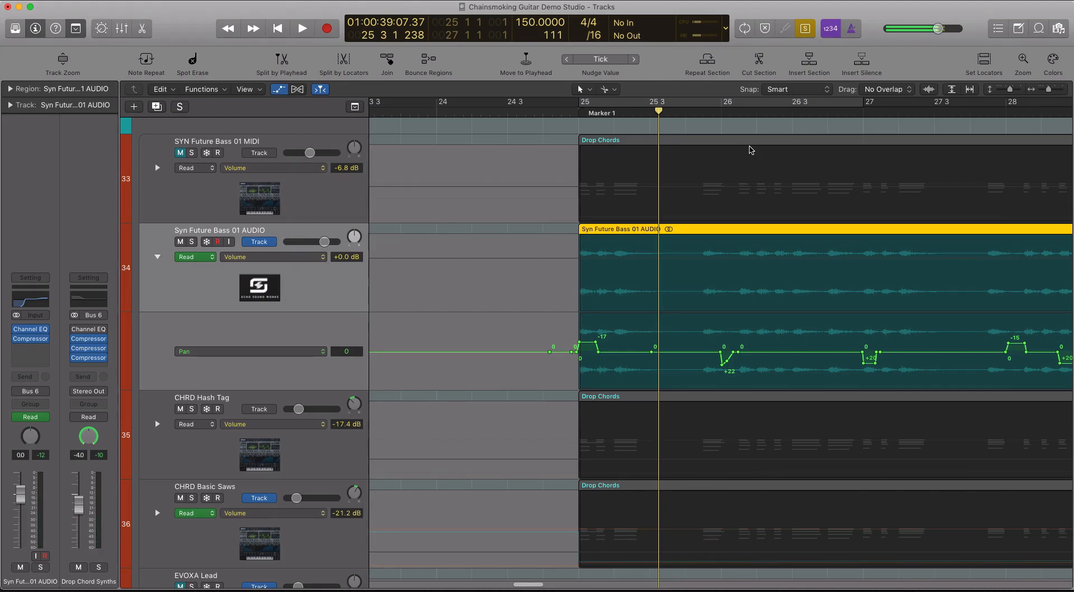
{"action": "key", "text": "a"}
{"action": "scroll", "coordinate": [632, 264], "scroll_direction": "up", "scroll_amount": 5}
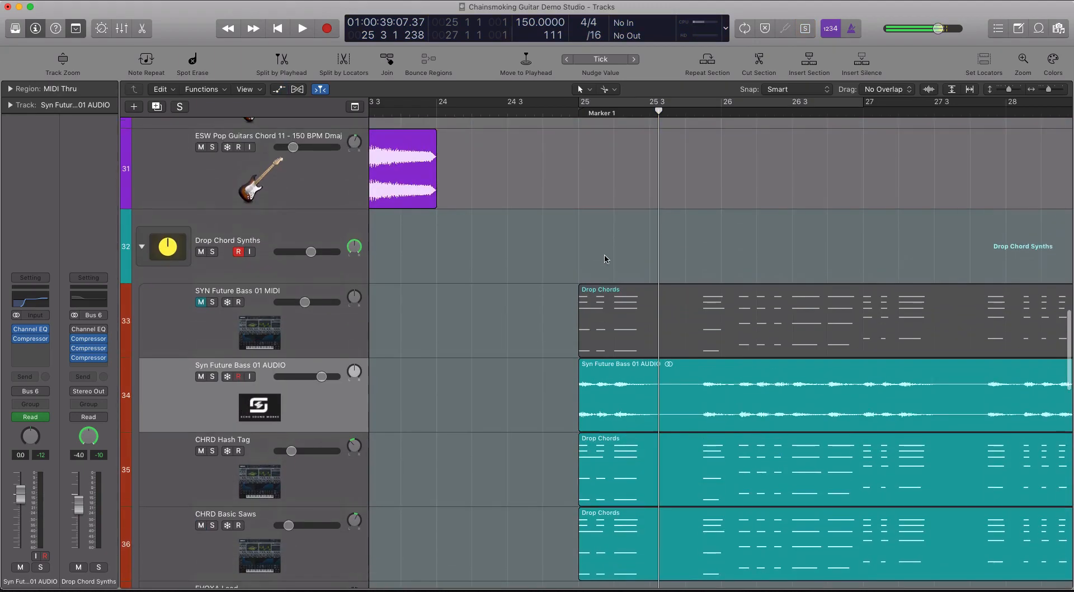
- Collapse the Drop Chord Synths stack, turn on cycle and extend the cycle range to span bars 25 to 33
{"action": "left_click", "coordinate": [141, 247]}
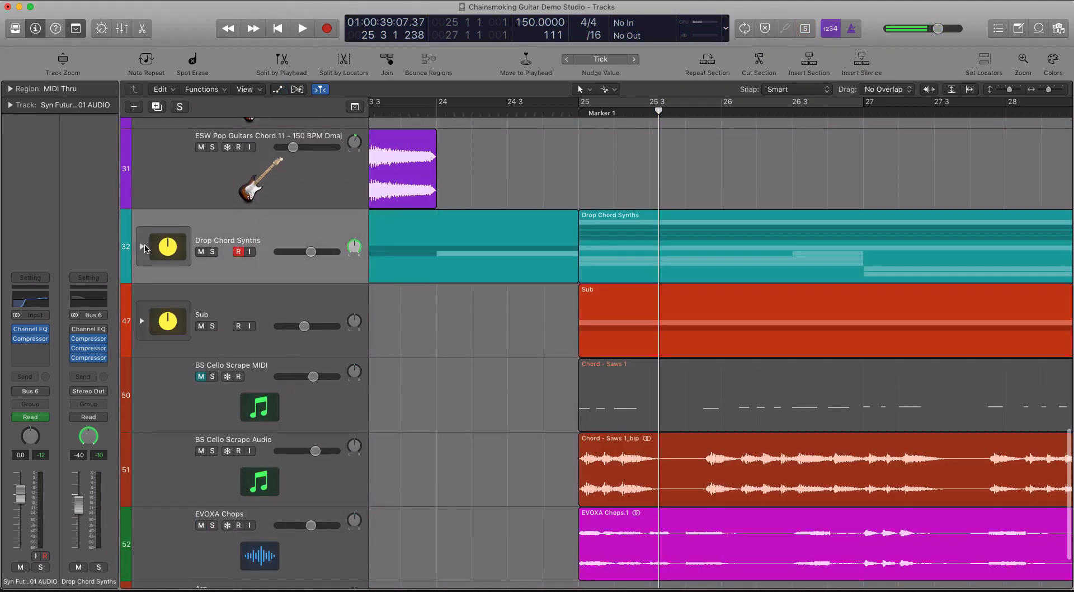
{"action": "left_click", "coordinate": [654, 247]}
{"action": "left_click", "coordinate": [647, 104]}
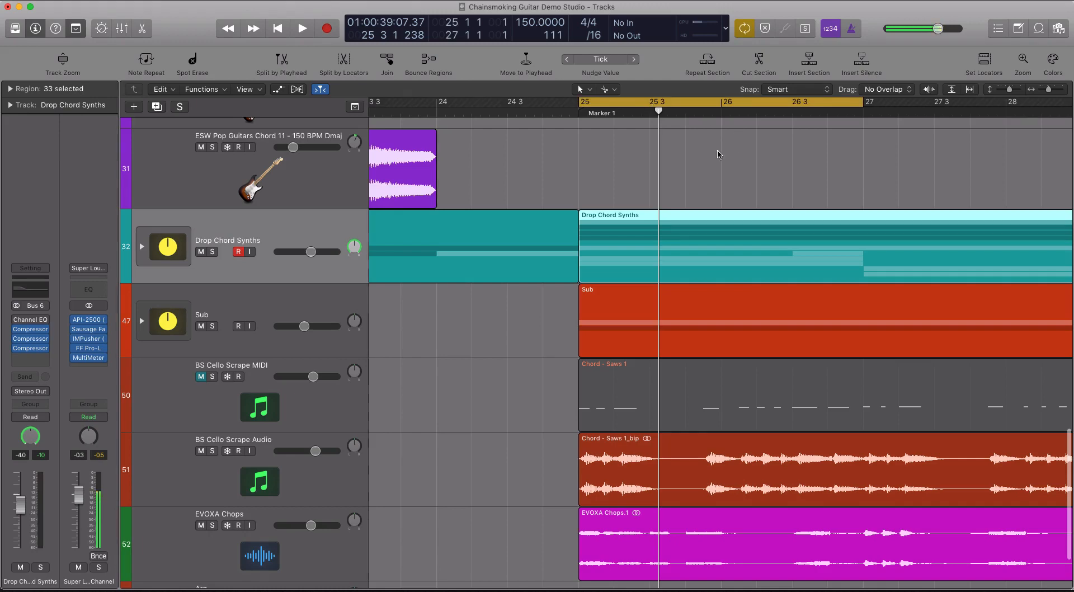
{"action": "key", "text": "super+Left"}
{"action": "key", "text": "super+Left"}
{"action": "key", "text": "super+Left"}
{"action": "key", "text": "super+Left"}
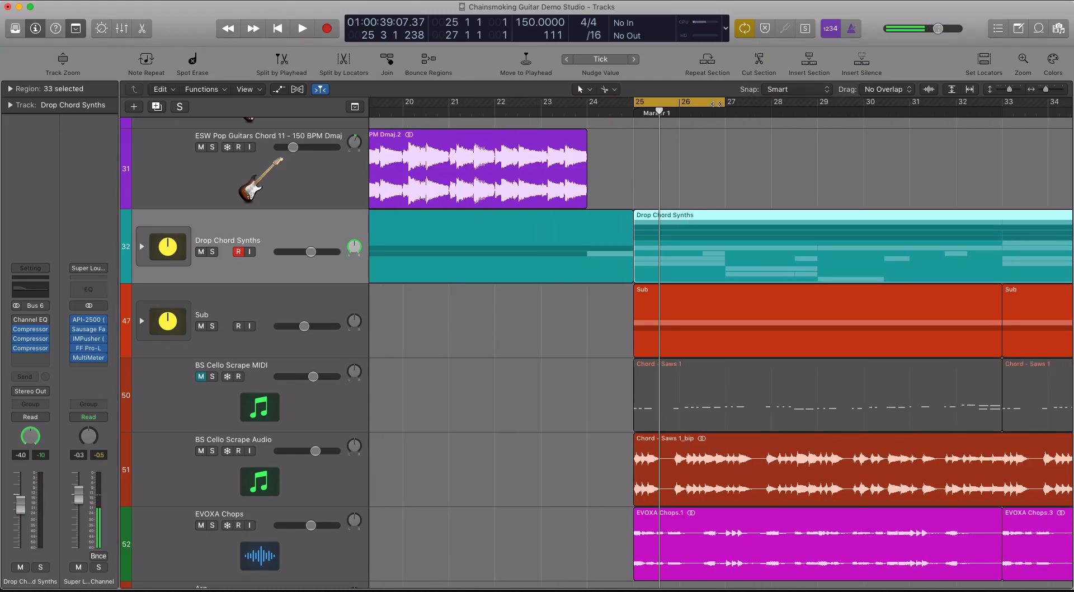
{"action": "left_click_drag", "start_coordinate": [726, 102], "coordinate": [1002, 112]}
- Expand the Sub stack, solo Sub Bass Audio and audition it from the drop
{"action": "scroll", "coordinate": [699, 221], "scroll_direction": "down", "scroll_amount": 5}
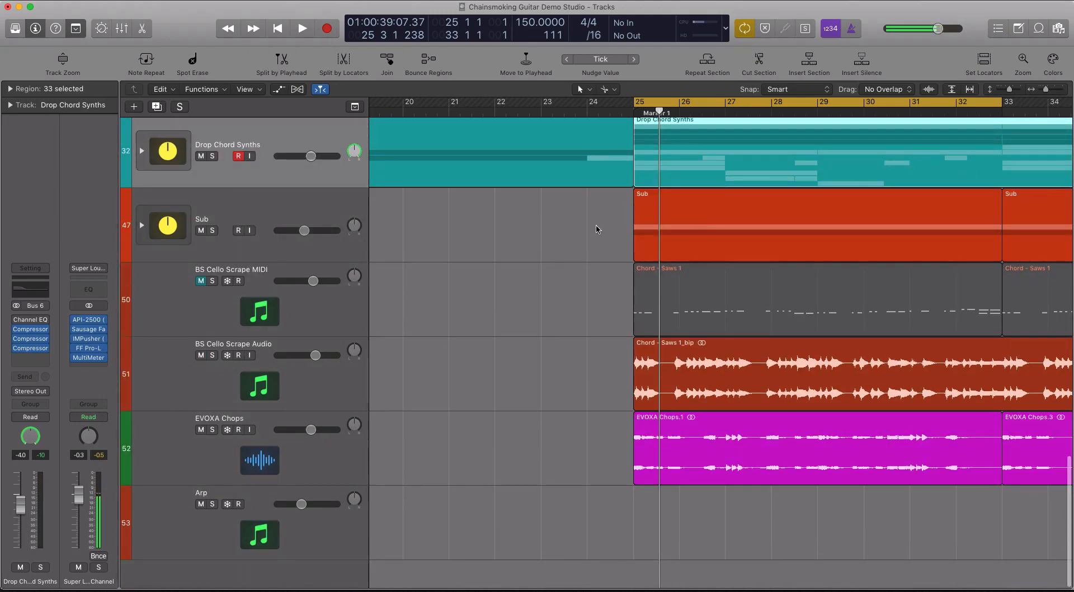
{"action": "left_click", "coordinate": [279, 226]}
{"action": "scroll", "coordinate": [519, 248], "scroll_direction": "up", "scroll_amount": 2, "text": "alt"}
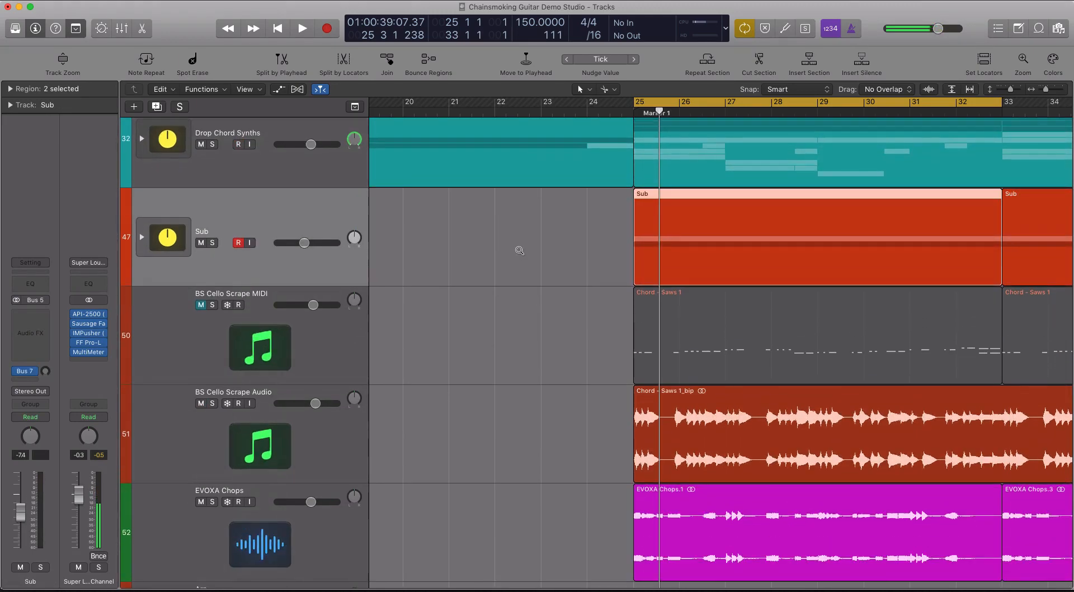
{"action": "left_click", "coordinate": [142, 237]}
{"action": "scroll", "coordinate": [439, 292], "scroll_direction": "down", "scroll_amount": 3}
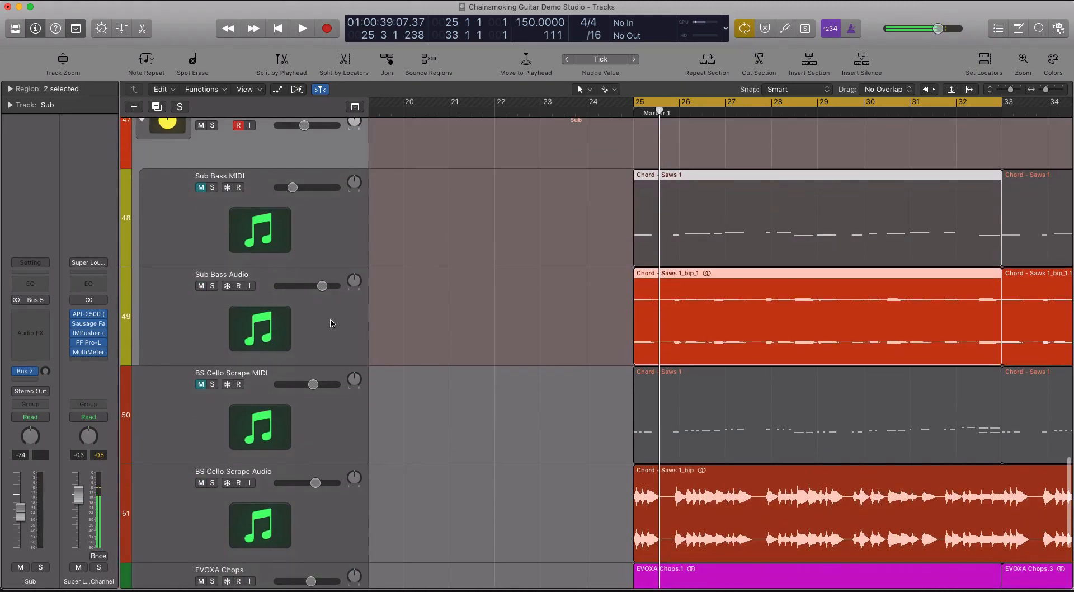
{"action": "left_click", "coordinate": [409, 312]}
{"action": "scroll", "coordinate": [413, 316], "scroll_direction": "up", "scroll_amount": 1}
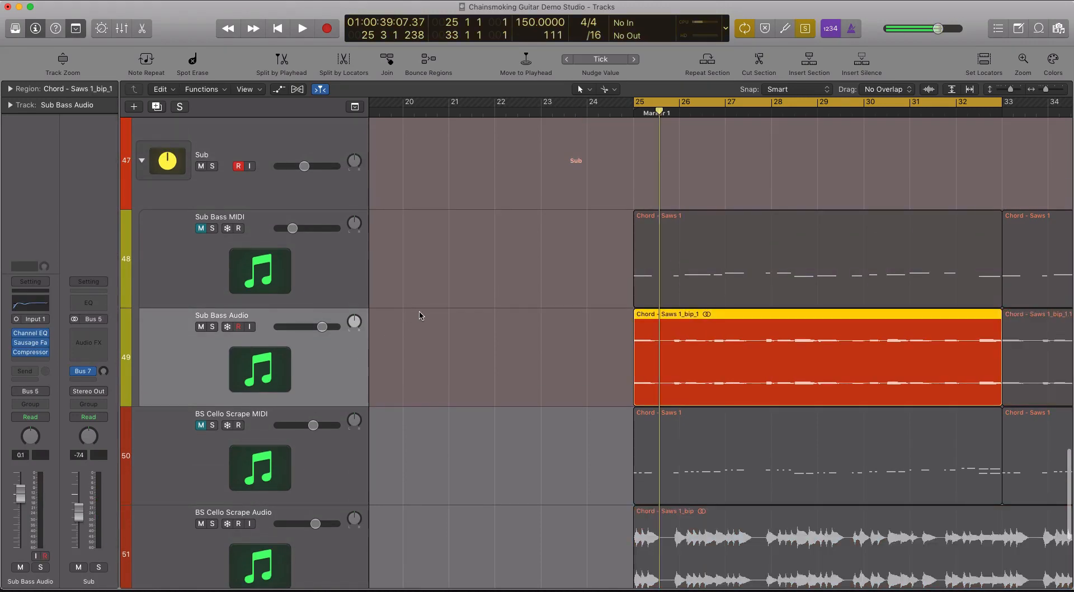
{"action": "key", "text": "space"}
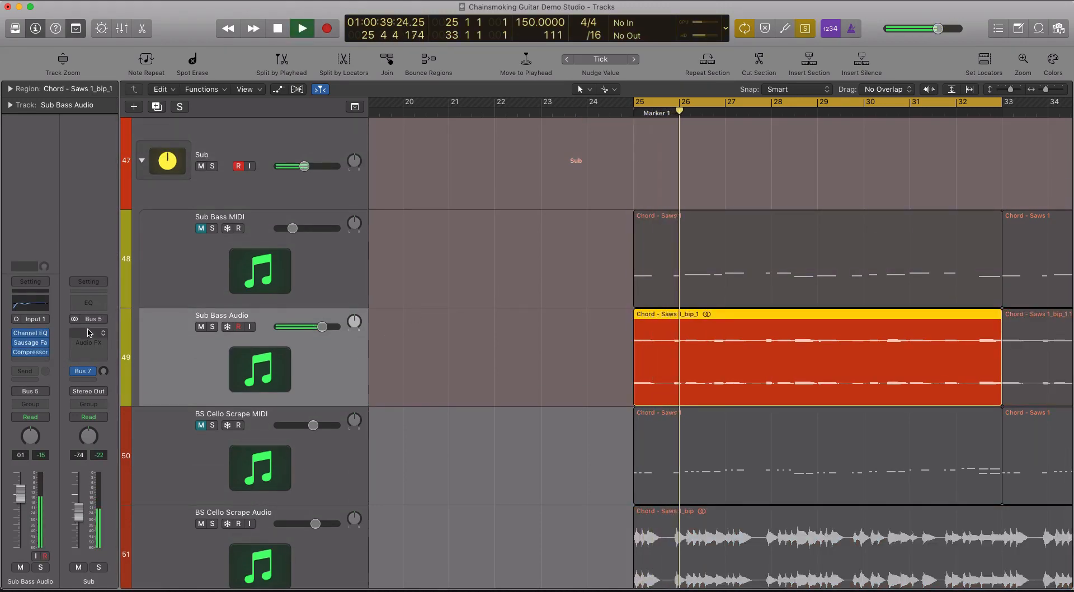
- Stop playback and check the side-chain source of the Sub Bass Audio Compressor, keeping Audio 16 - ESWCS Kick 01 G
{"action": "left_click", "coordinate": [30, 352]}
{"action": "key", "text": "space"}
{"action": "left_click", "coordinate": [519, 155]}
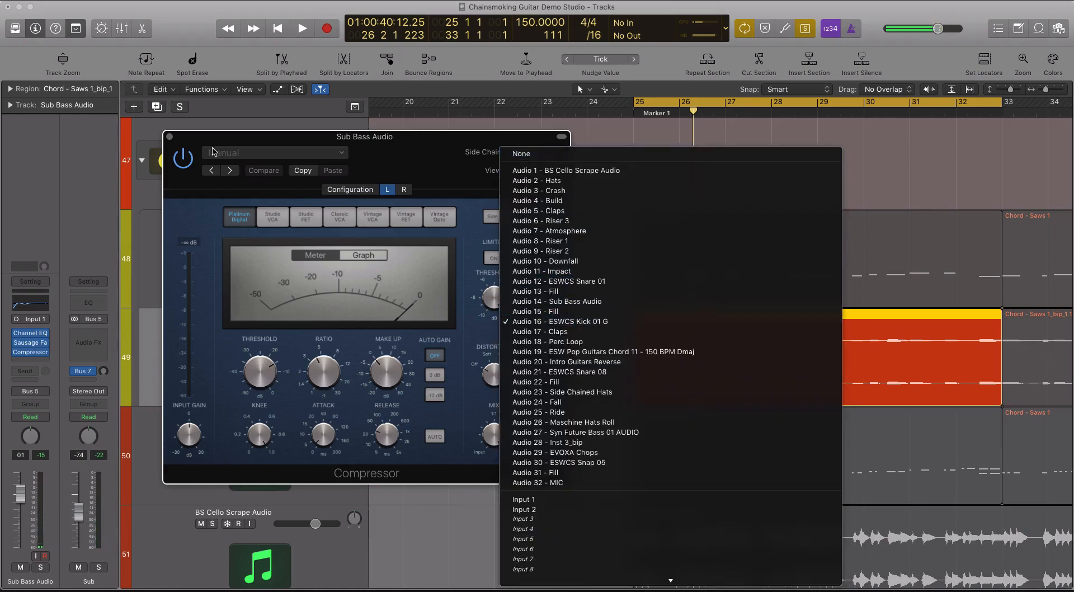
{"action": "left_click", "coordinate": [580, 323]}
{"action": "left_click", "coordinate": [170, 136]}
- Switch the solo to BS Cello Scrape Audio and audition it from bar 25
{"action": "scroll", "coordinate": [440, 238], "scroll_direction": "down", "scroll_amount": 6}
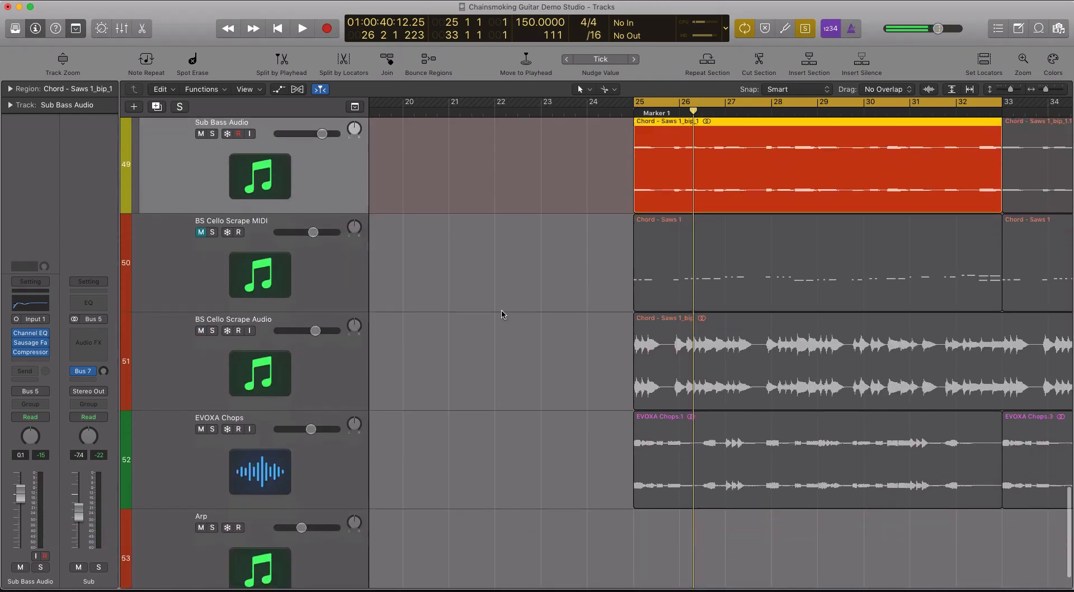
{"action": "left_click", "coordinate": [338, 355]}
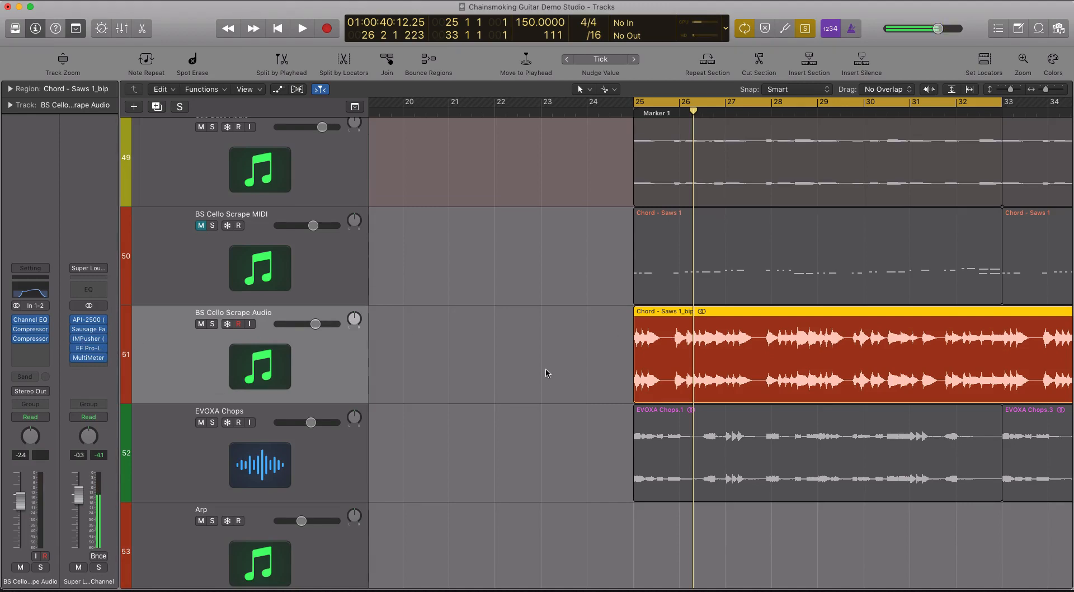
{"action": "key", "text": "space"}
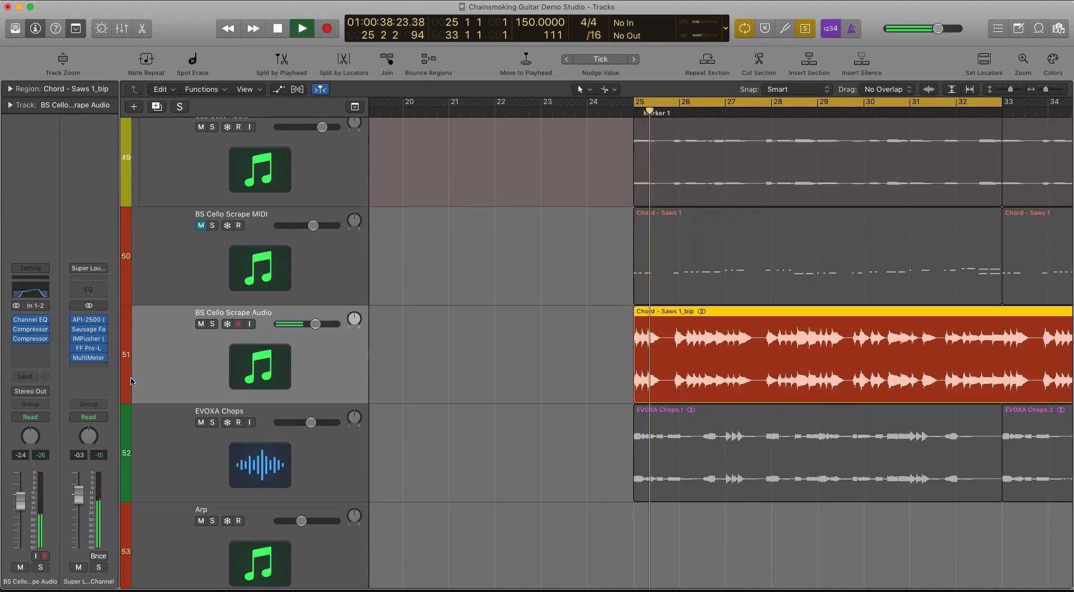
- Inspect the side-chain source of the last Compressor on BS Cello Scrape Audio during playback, leaving it unchanged
{"action": "left_click", "coordinate": [30, 339]}
{"action": "left_click", "coordinate": [506, 147]}
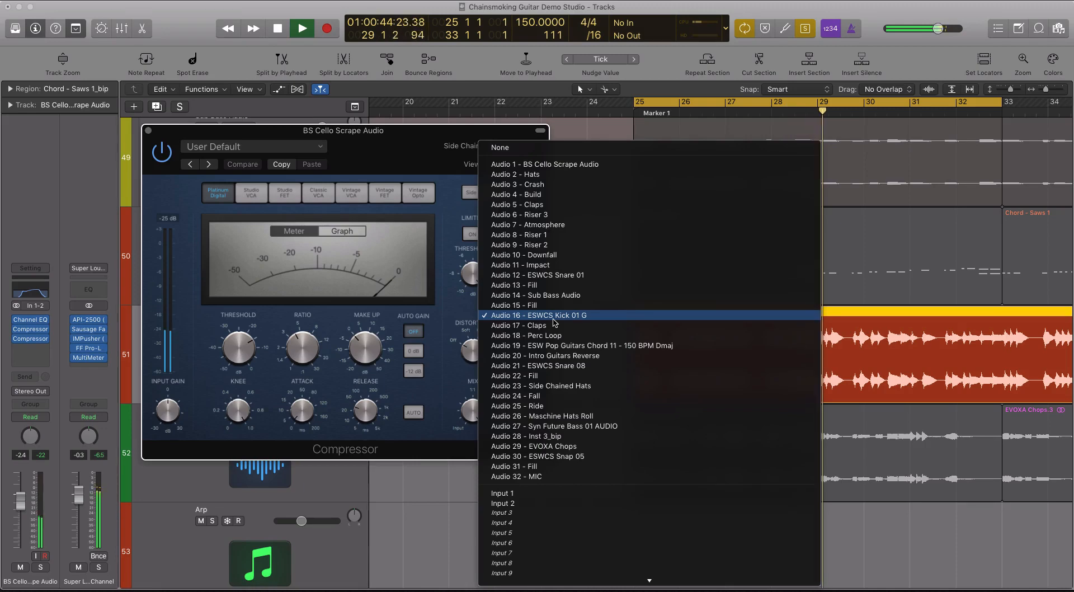
{"action": "left_click", "coordinate": [370, 296]}
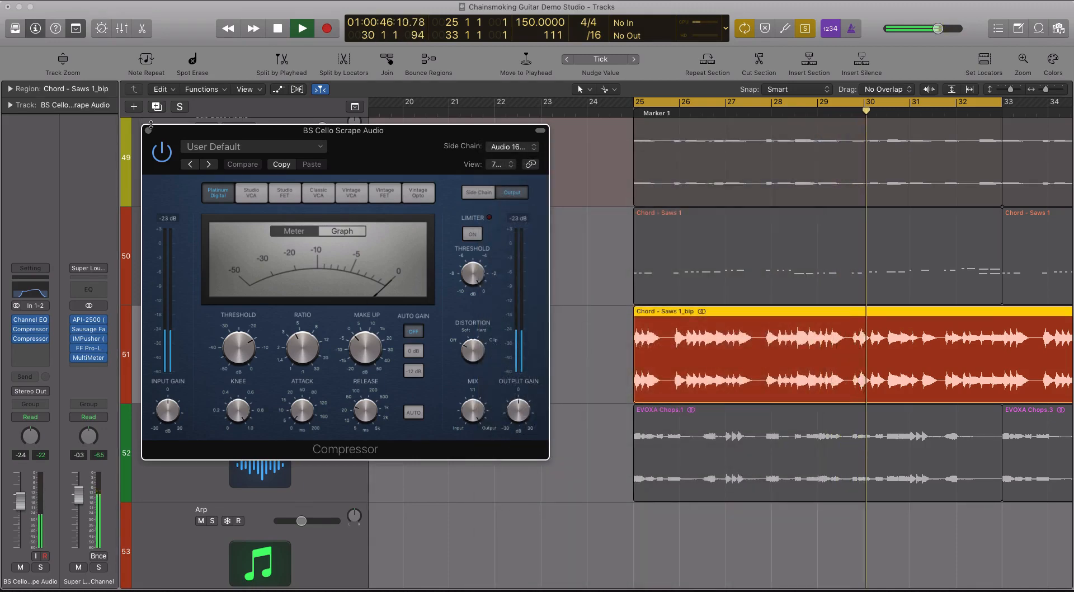
{"action": "left_click", "coordinate": [29, 338]}
- Inspect the side-chain source of the first Compressor on BS Cello Scrape Audio, close the plug-in and stop playback
{"action": "left_click", "coordinate": [29, 329]}
{"action": "left_click", "coordinate": [397, 51]}
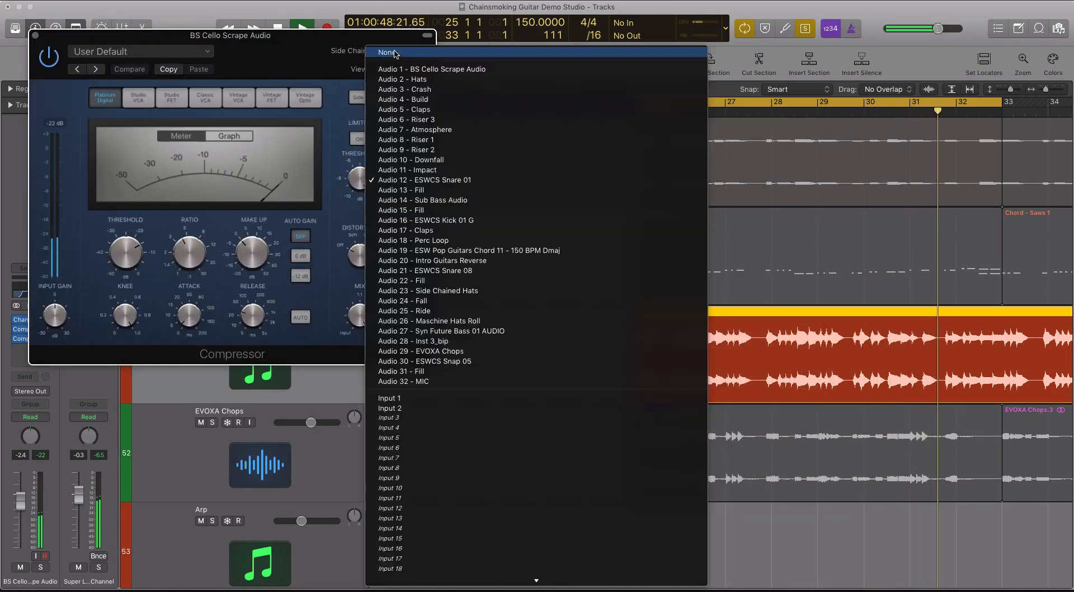
{"action": "left_click", "coordinate": [80, 52]}
{"action": "left_click", "coordinate": [35, 34]}
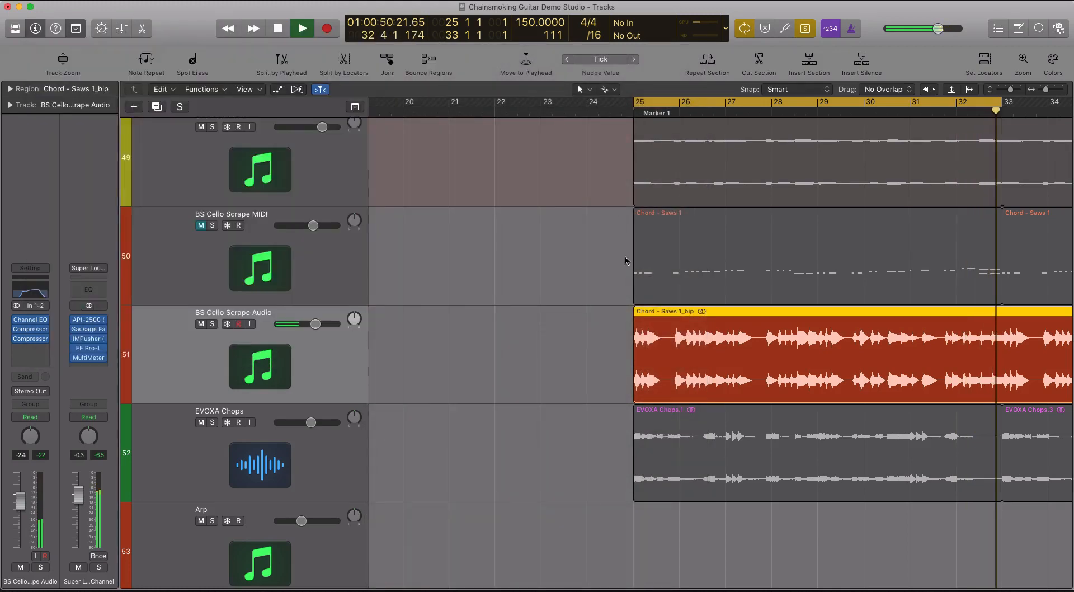
{"action": "key", "text": "space"}
- Select the kick and snare regions of the drop in Drums (Main) for reference and return to the Cello Scrape tracks
{"action": "scroll", "coordinate": [626, 261], "scroll_direction": "up", "scroll_amount": 20}
{"action": "scroll", "coordinate": [625, 260], "scroll_direction": "up", "scroll_amount": 10}
{"action": "scroll", "coordinate": [625, 259], "scroll_direction": "down", "scroll_amount": 7}
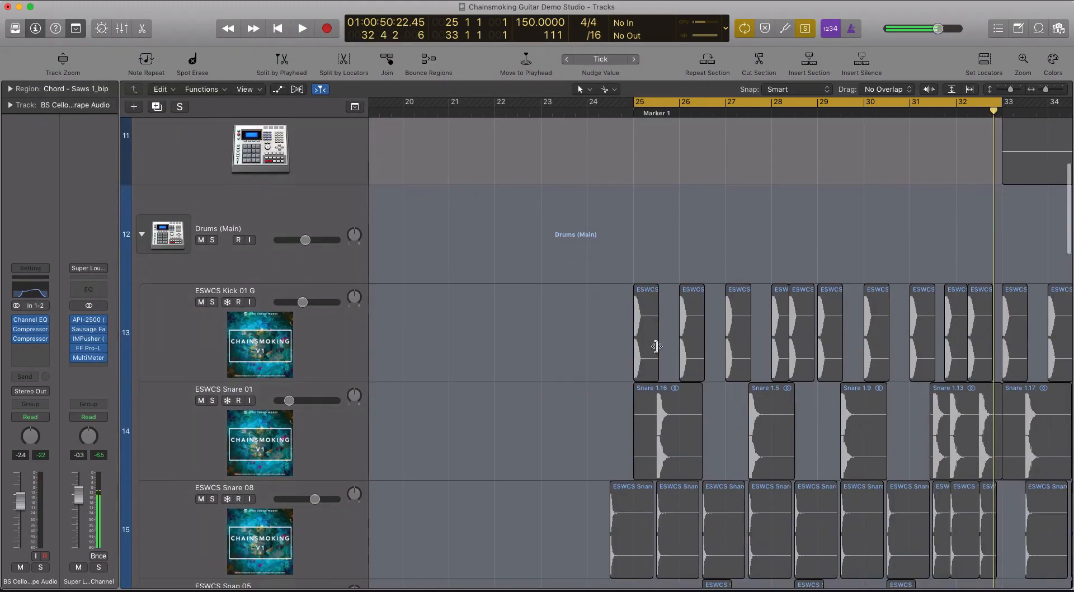
{"action": "scroll", "coordinate": [657, 346], "scroll_direction": "down", "scroll_amount": 2}
{"action": "left_click_drag", "start_coordinate": [546, 212], "coordinate": [1032, 489]}
{"action": "scroll", "coordinate": [991, 460], "scroll_direction": "down", "scroll_amount": 9}
{"action": "scroll", "coordinate": [991, 460], "scroll_direction": "down", "scroll_amount": 15}
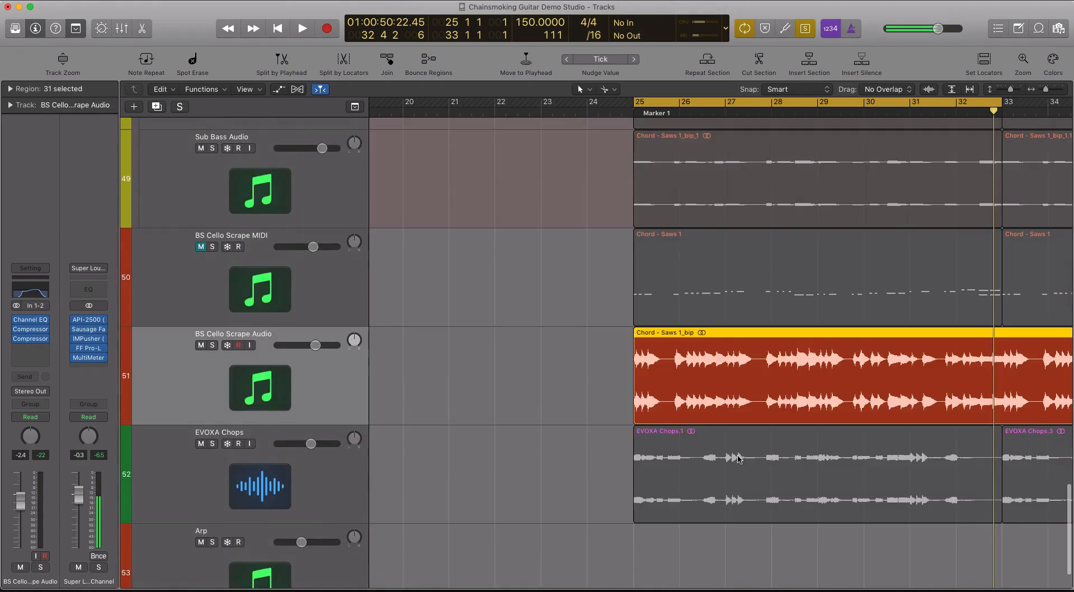
- Show both BS Cello Scrape Audio Compressors side by side, audition the side-chaining, stop playback and close both plug-ins
{"action": "left_click", "coordinate": [40, 331]}
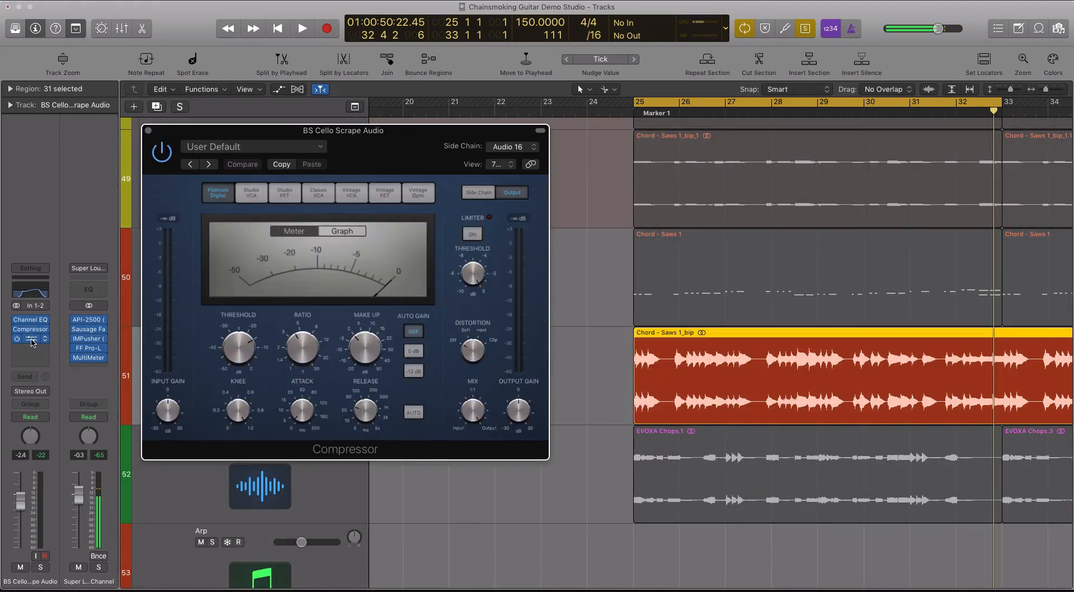
{"action": "left_click_drag", "start_coordinate": [391, 49], "coordinate": [824, 130]}
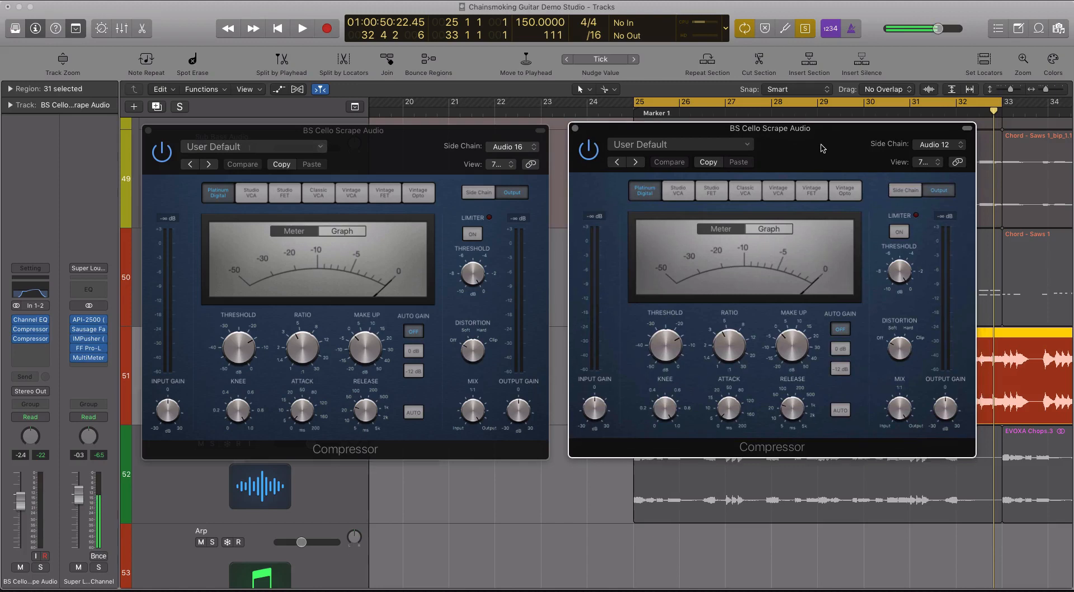
{"action": "key", "text": "space"}
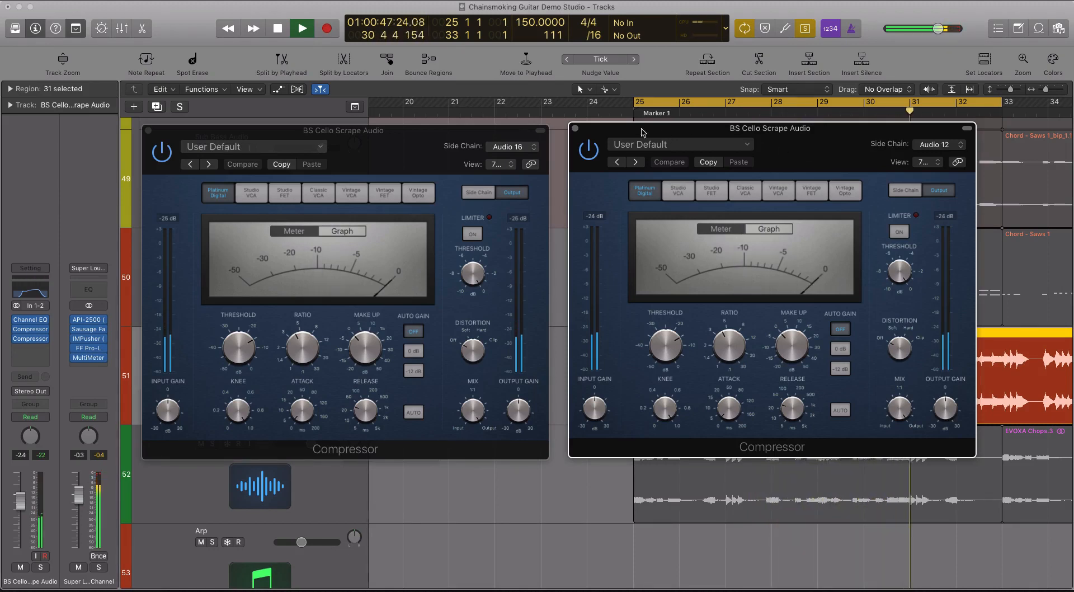
{"action": "left_click", "coordinate": [575, 128]}
{"action": "key", "text": "space"}
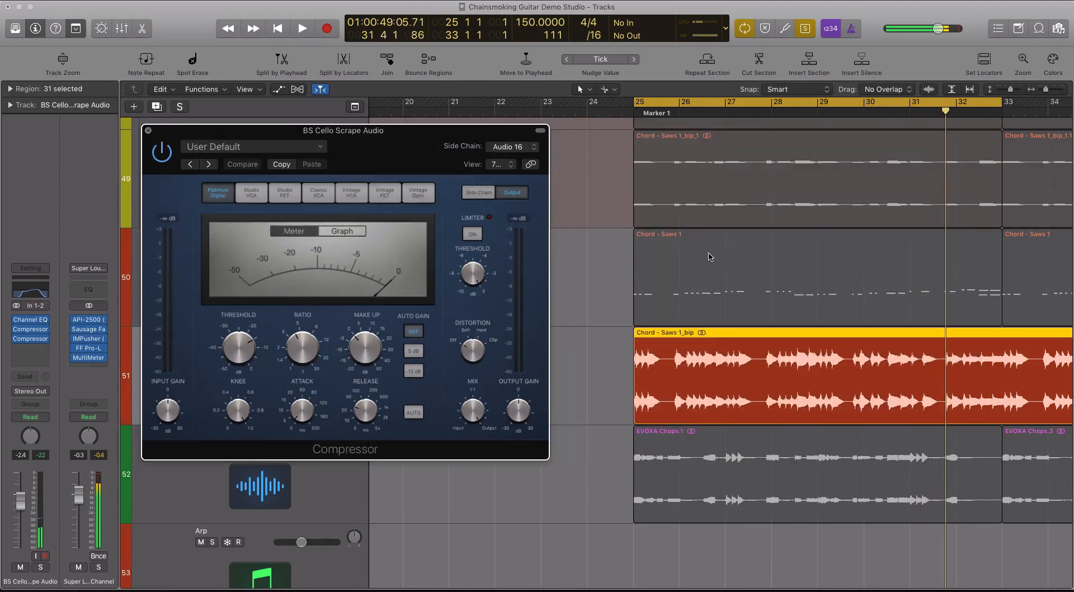
{"action": "left_click", "coordinate": [149, 130]}
- Select the EVOXA Chops track and solo it
{"action": "key", "text": "super+Up"}
{"action": "scroll", "coordinate": [780, 271], "scroll_direction": "down", "scroll_amount": 2}
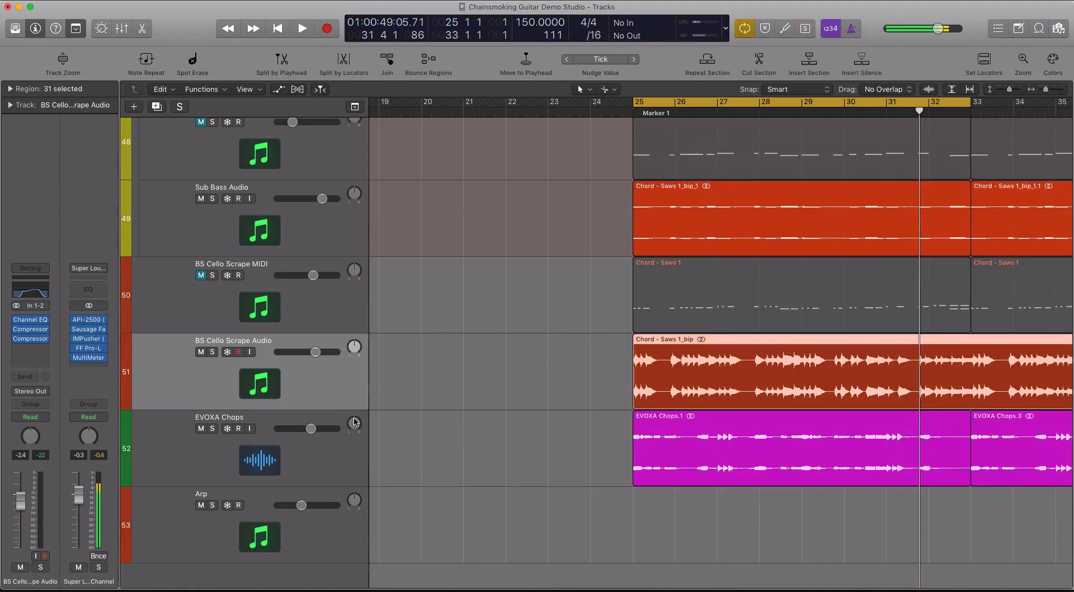
{"action": "left_click", "coordinate": [341, 446]}
{"action": "key", "text": "ctrl+s"}
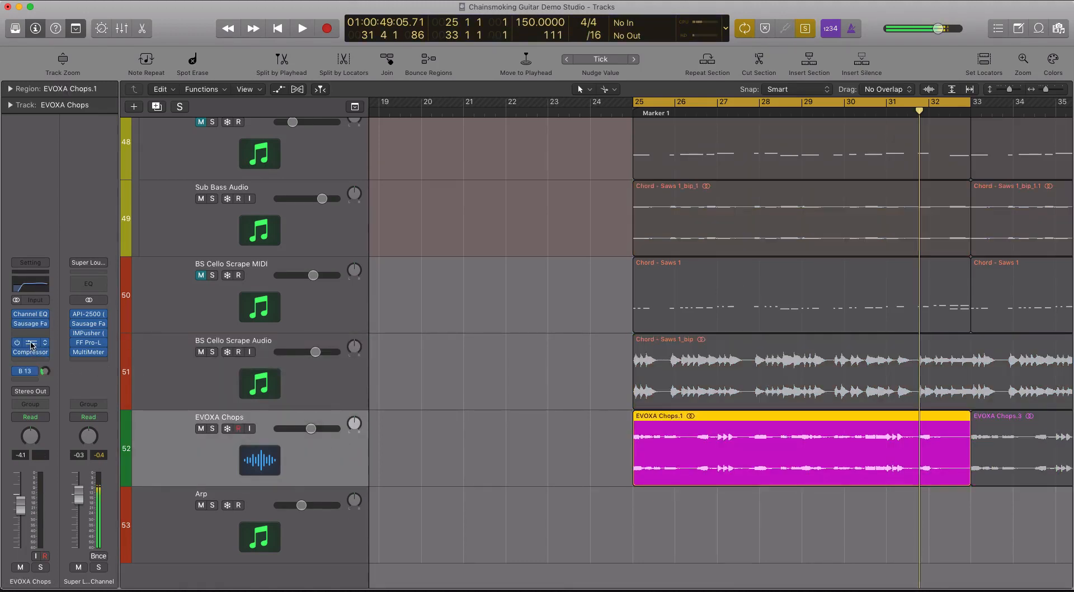
- Inspect the side-chain source of the first Compressor on EVOXA Chops and close the plug-in
{"action": "left_click", "coordinate": [31, 346]}
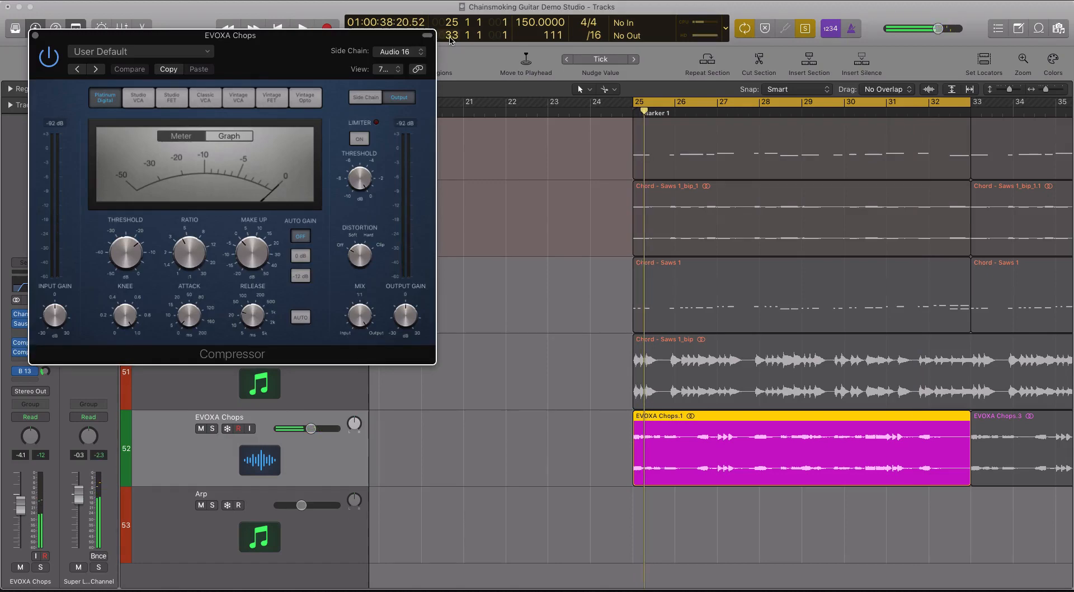
{"action": "left_click", "coordinate": [401, 52]}
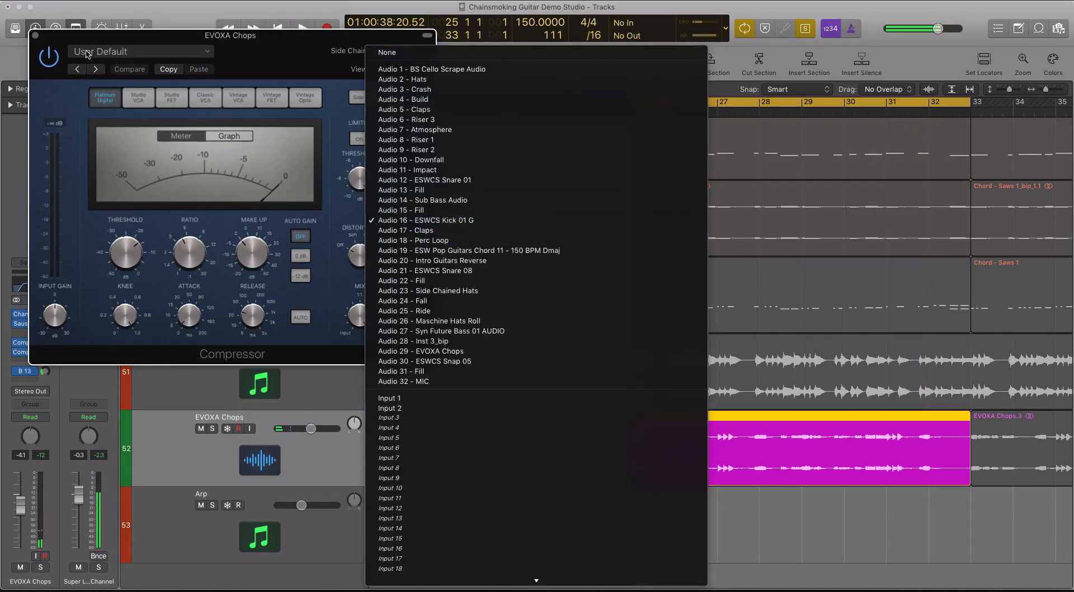
{"action": "left_click", "coordinate": [35, 36]}
{"action": "left_click", "coordinate": [35, 36]}
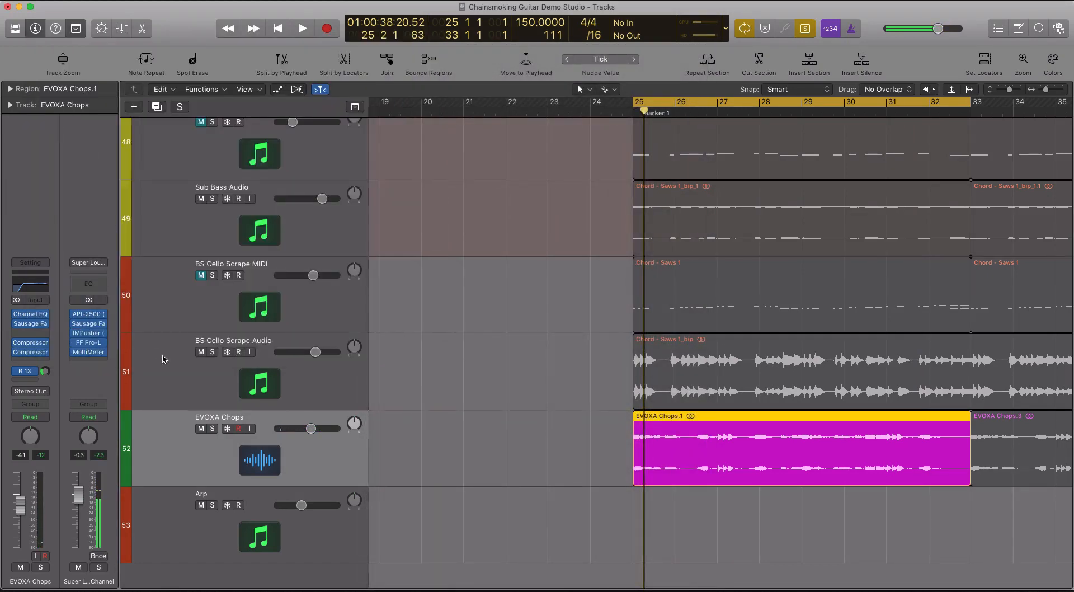
- Check the last EVOXA Chops Compressor's side-chain source, keep Audio 12 - ESWCS Snare 01 and close the plug-in
{"action": "left_click", "coordinate": [31, 354]}
{"action": "left_click", "coordinate": [397, 51]}
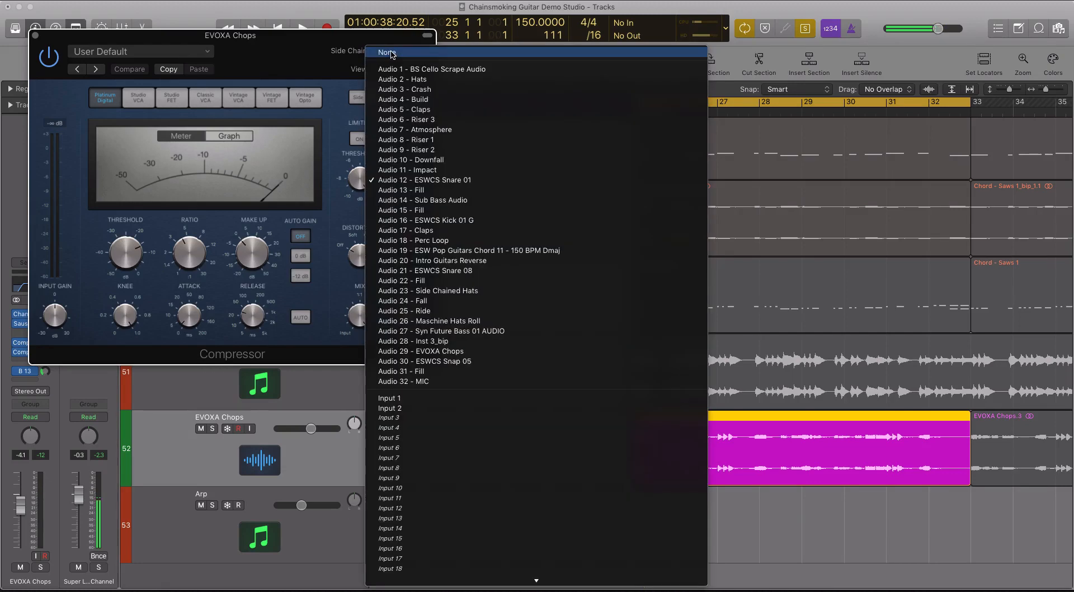
{"action": "left_click", "coordinate": [443, 182]}
{"action": "key", "text": "super+w"}
- Collapse the Sub stack and turn off solo, with the whole drop arrangement in view
{"action": "key", "text": "super+Left"}
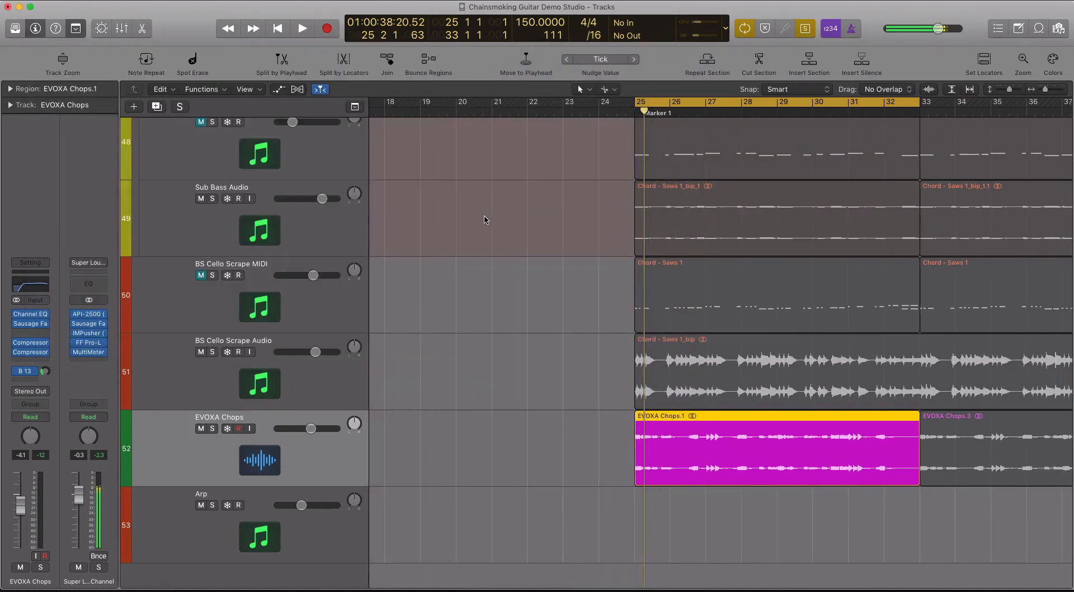
{"action": "key", "text": "super+Up"}
{"action": "scroll", "coordinate": [495, 223], "scroll_direction": "up", "scroll_amount": 3}
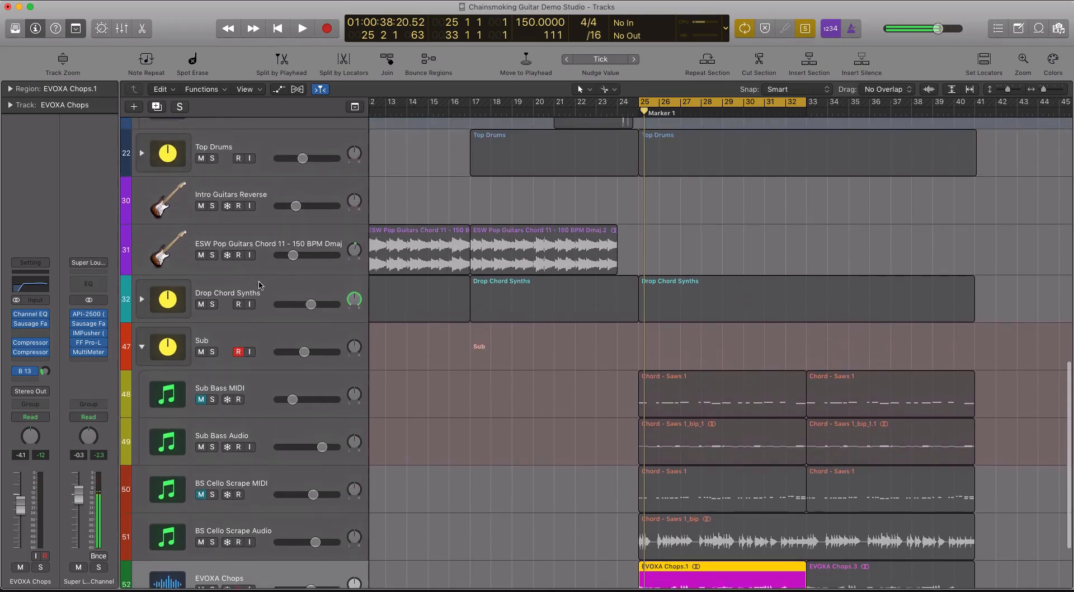
{"action": "left_click", "coordinate": [143, 350]}
{"action": "key", "text": "ctrl+s"}
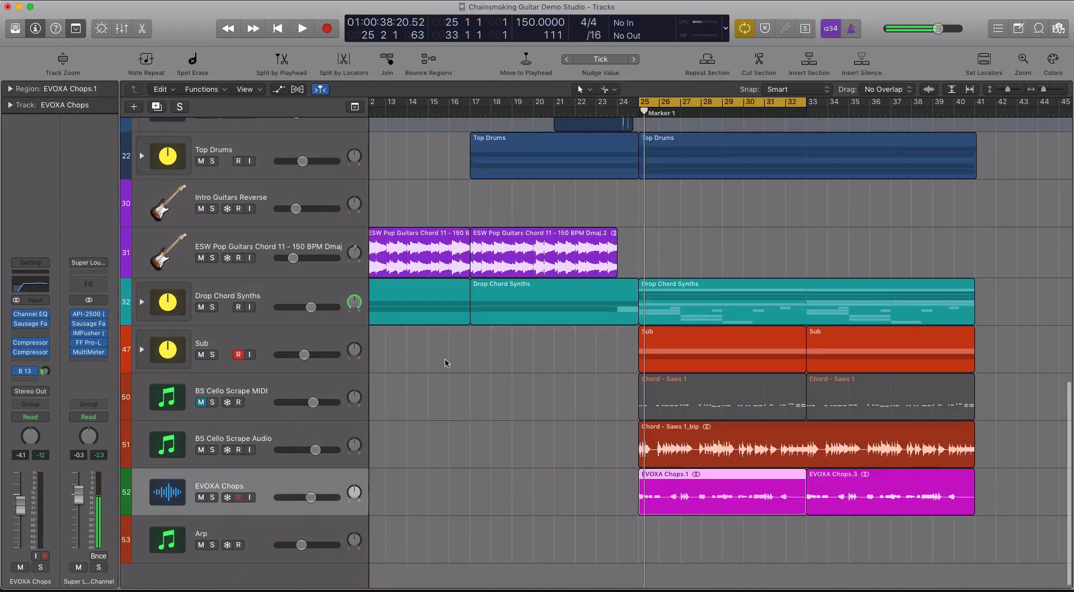
{"action": "key", "text": "super+Down"}
{"action": "scroll", "coordinate": [508, 354], "scroll_direction": "down", "scroll_amount": 1}
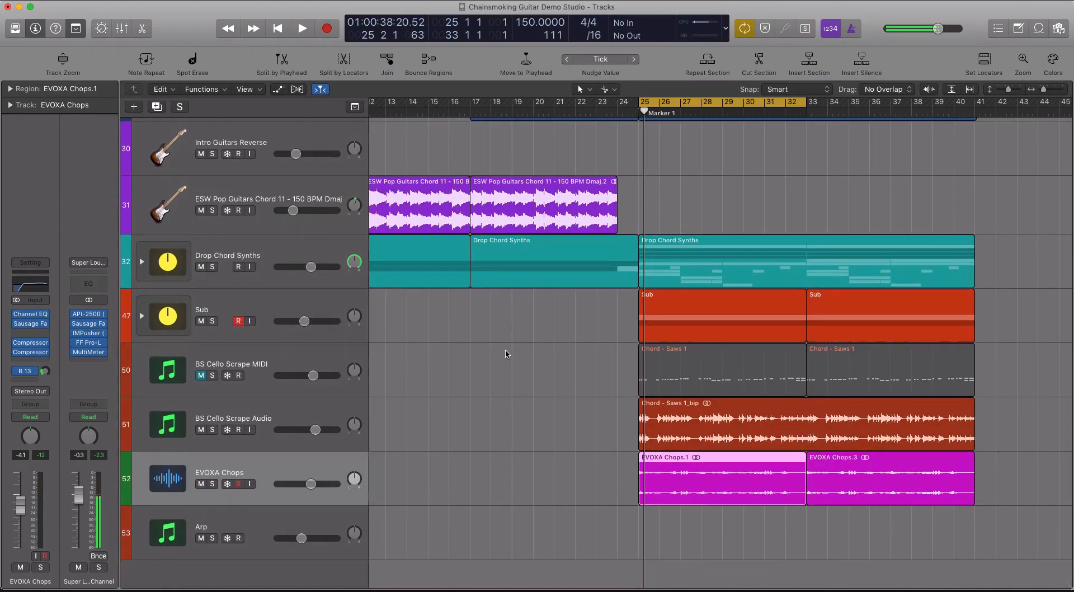